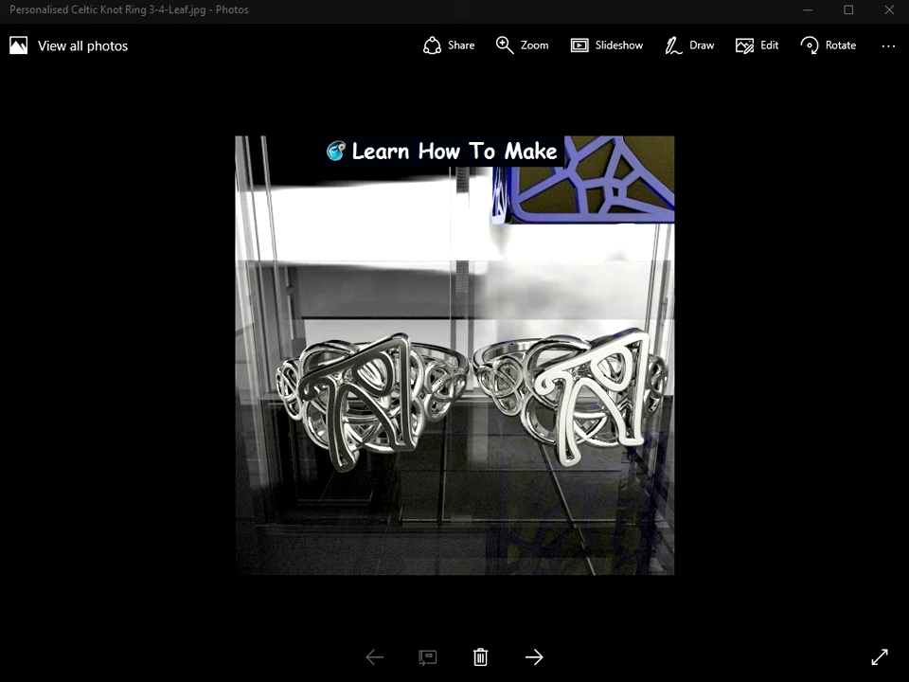
Bring netfabb to the front and rotate the ring model to inspect it.
click(189, 667)
right_drag(391, 237, 469, 167)
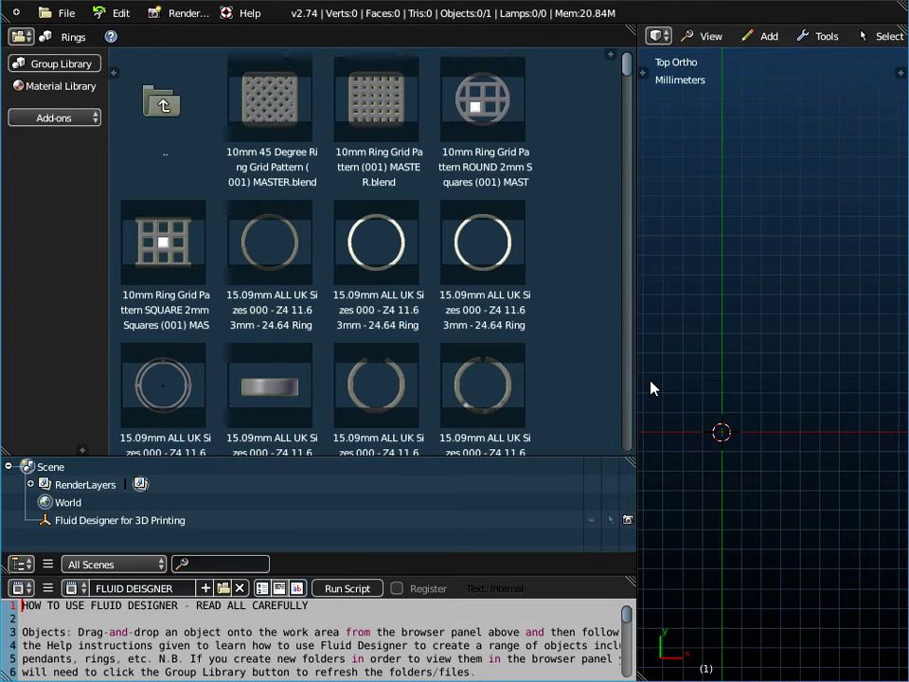
Open the Patterns - Alphabet Harrington Font library and select Harrington Font - A.
click(77, 70)
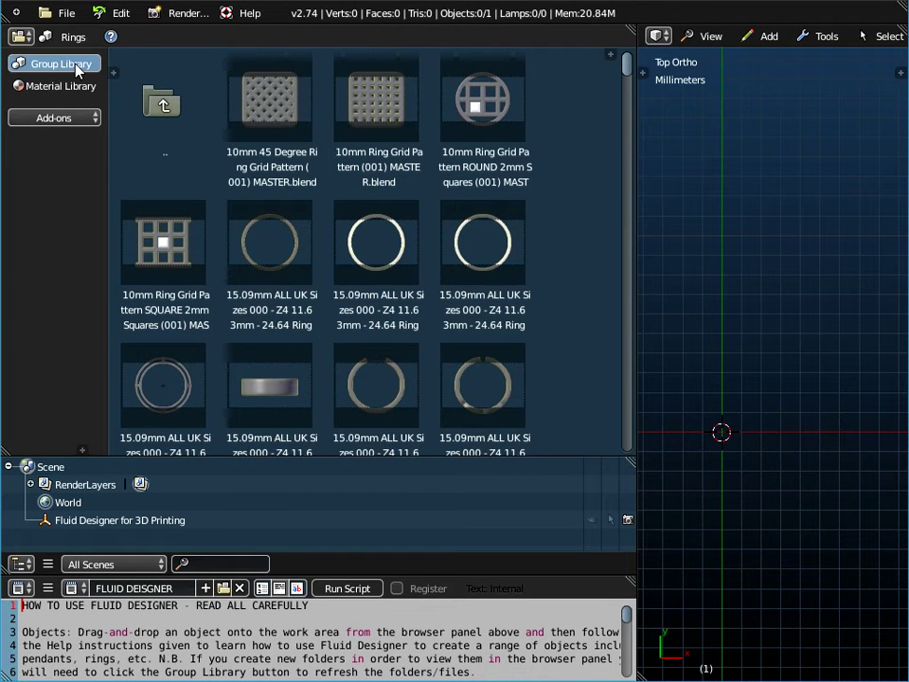
click(85, 37)
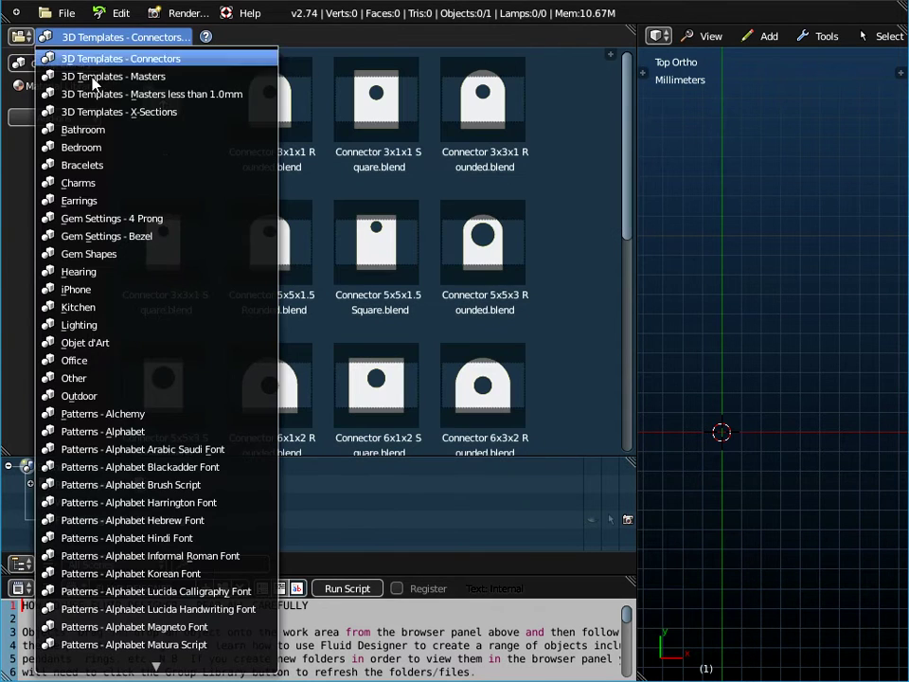
click(199, 501)
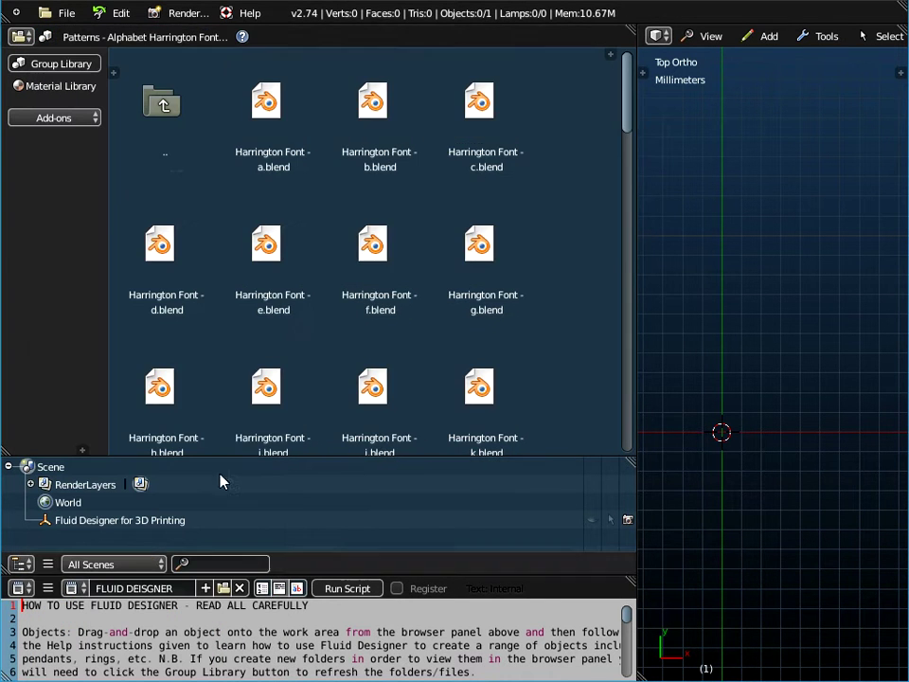
scroll(627, 137, down, 2)
drag(630, 140, 635, 300)
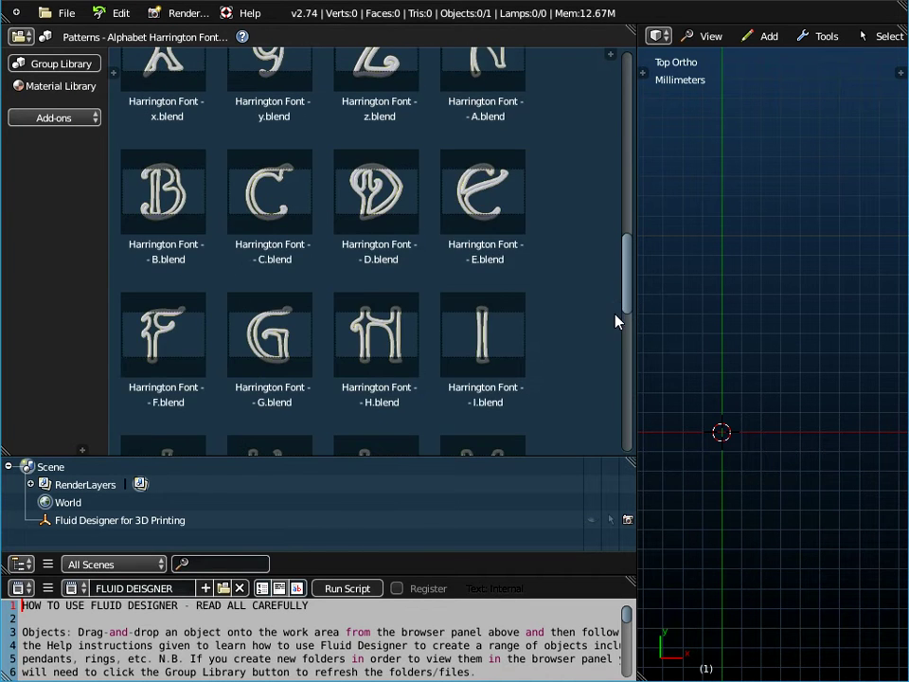
scroll(499, 272, up, 2)
click(487, 141)
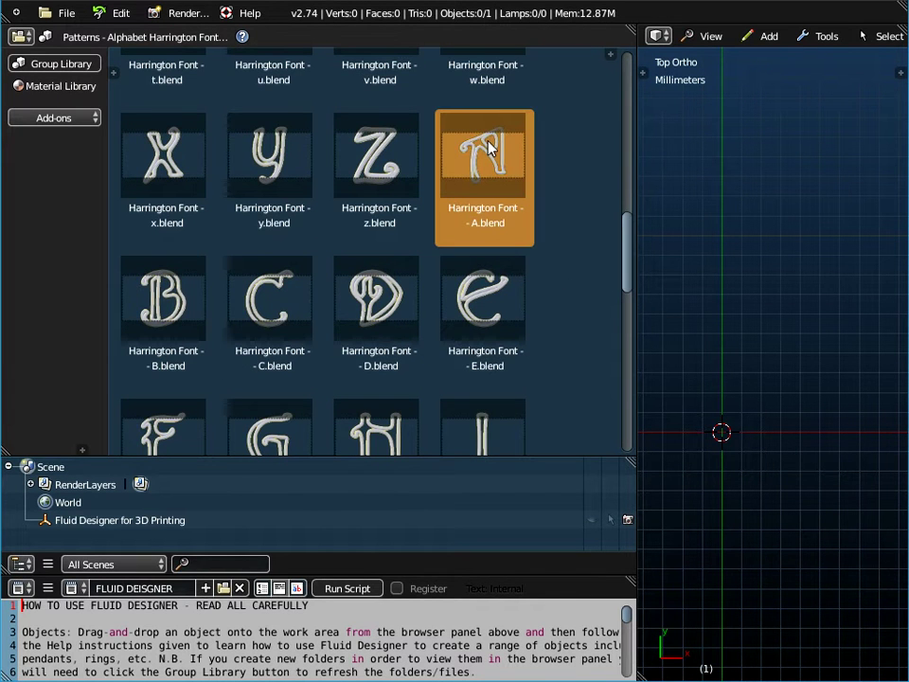
Refresh the library and reopen the folder list to choose another category.
click(61, 57)
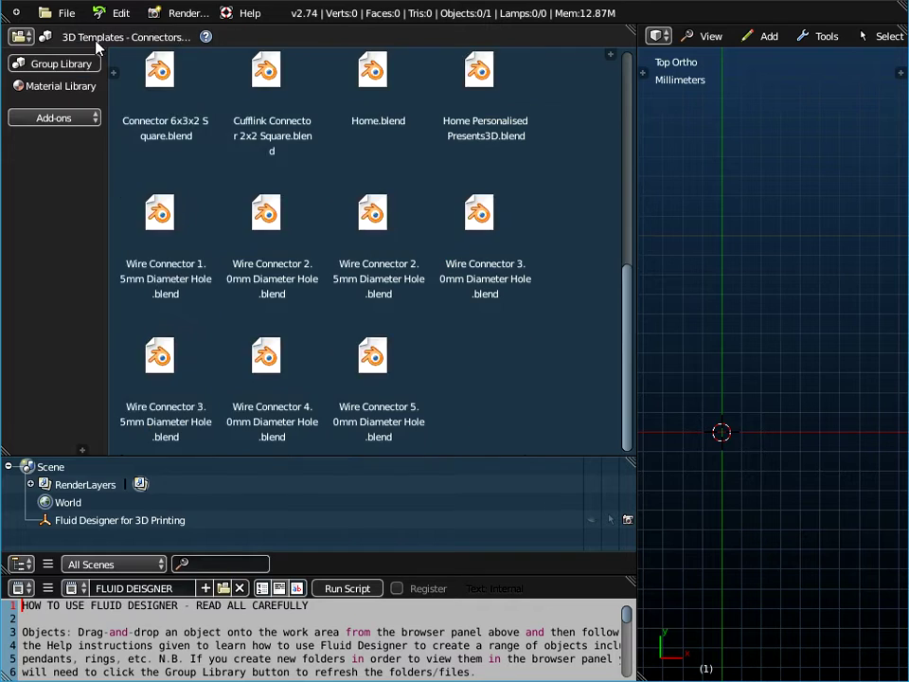
click(105, 38)
scroll(99, 55, down, 10)
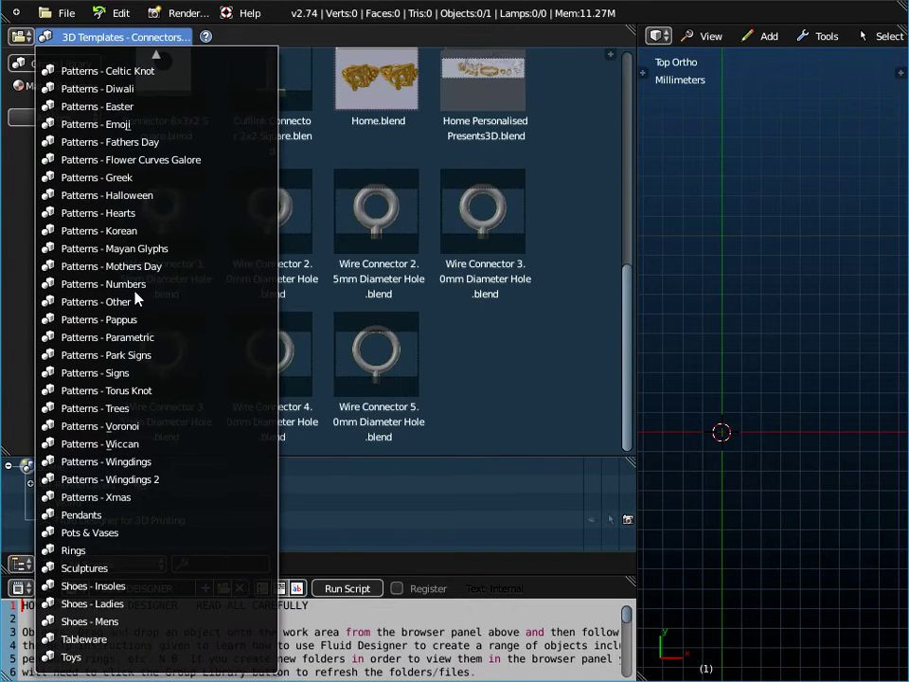
Switch to the Rings library and scroll to the Celtic Knot ring files.
click(102, 555)
drag(626, 76, 633, 188)
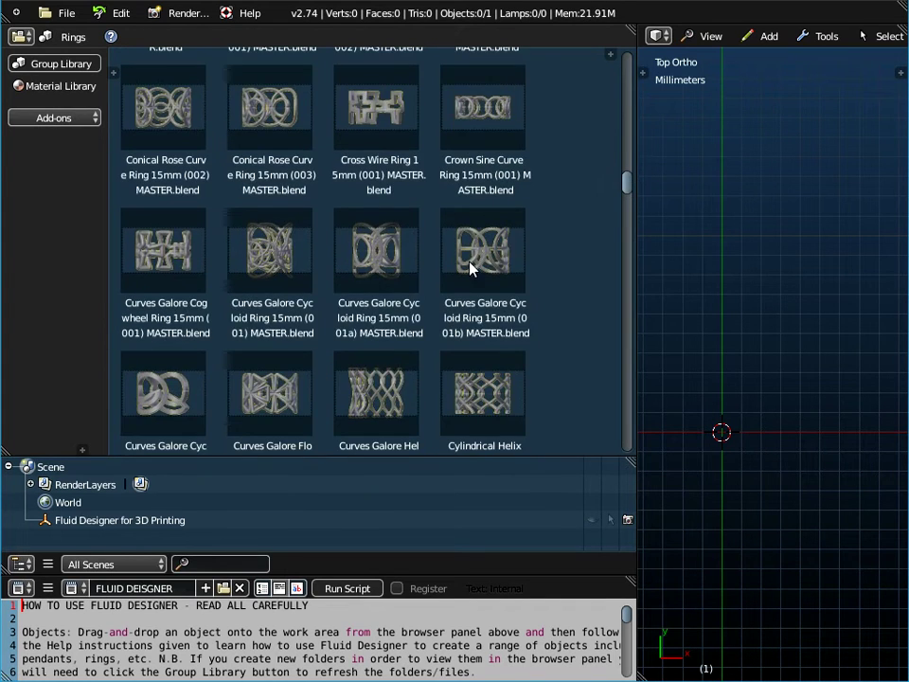
scroll(442, 286, down, 5)
scroll(450, 287, down, 3)
scroll(450, 287, up, 8)
scroll(451, 286, up, 10)
scroll(451, 287, up, 4)
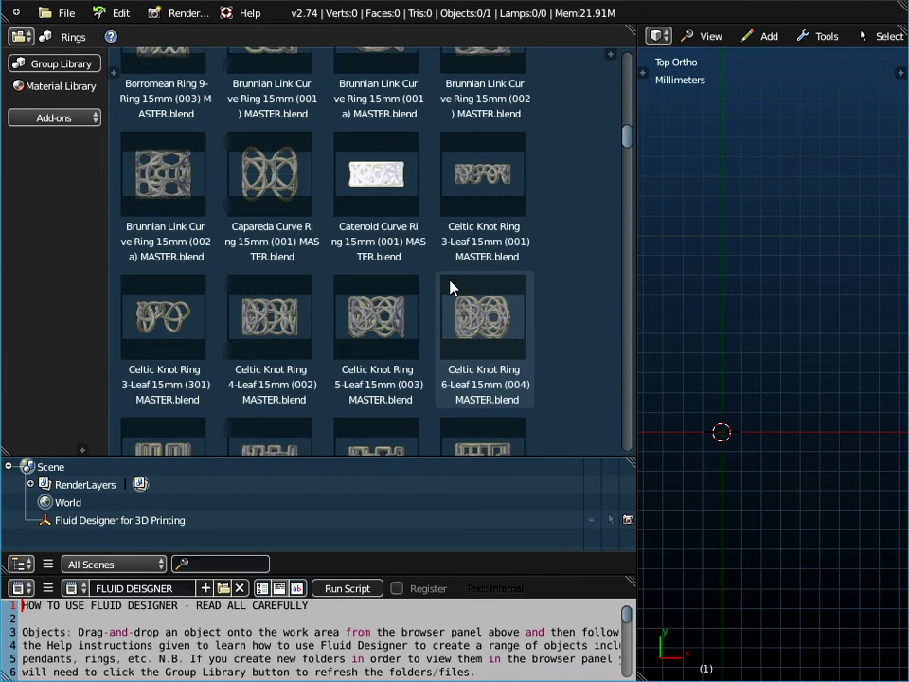
Compare the 3-Leaf and 4-Leaf tiles, then drag Celtic Knot Ring 4-Leaf (002) into the viewport.
click(505, 178)
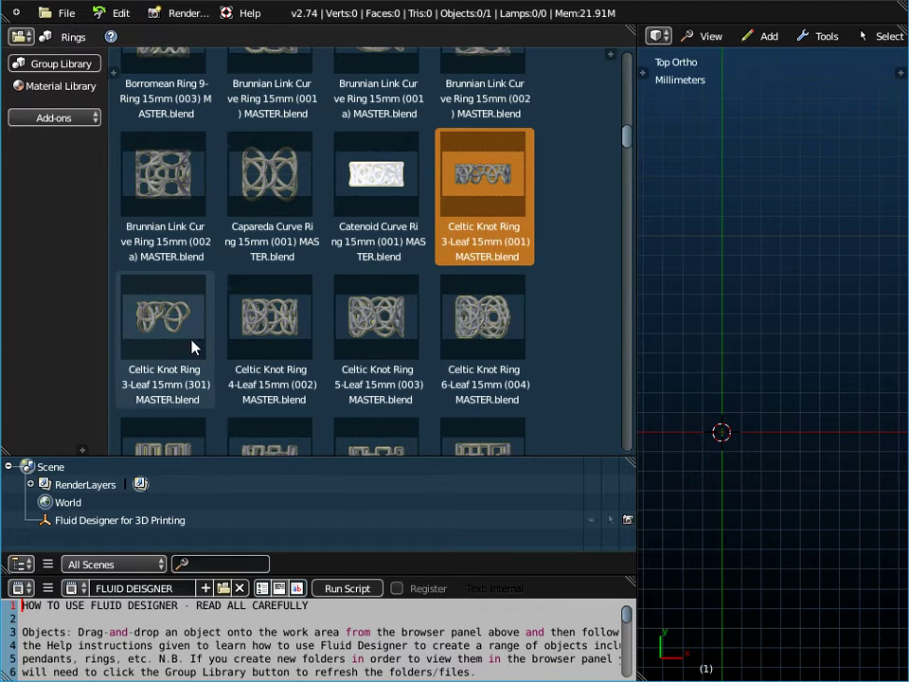
click(166, 320)
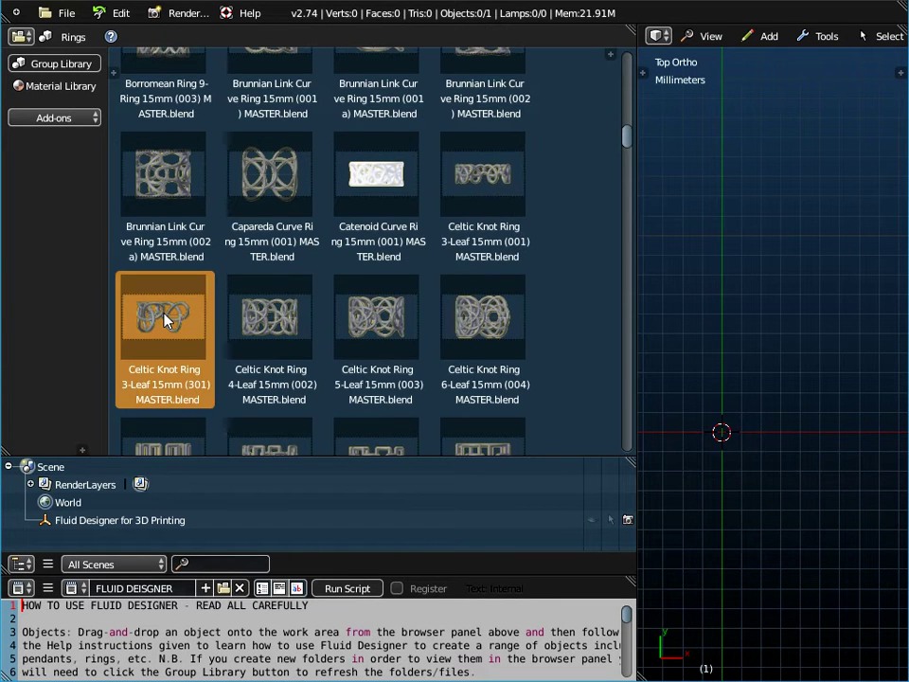
click(286, 318)
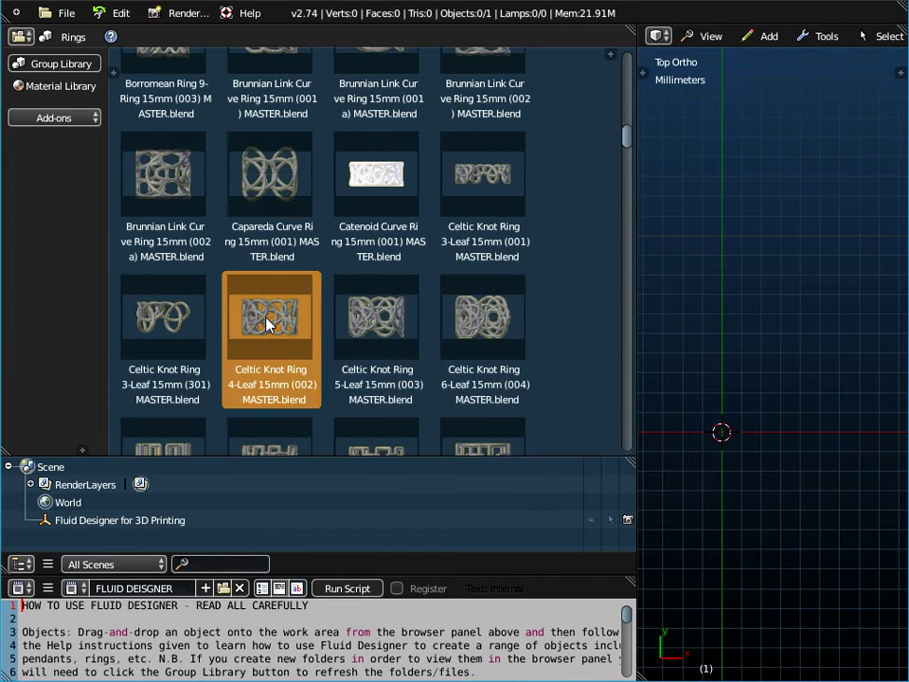
click(487, 178)
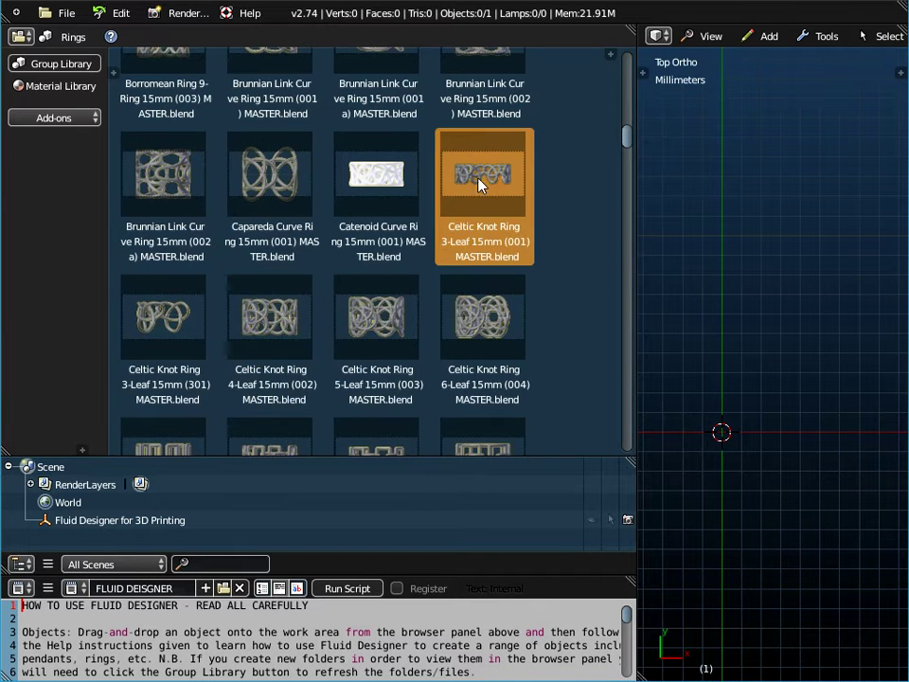
click(264, 327)
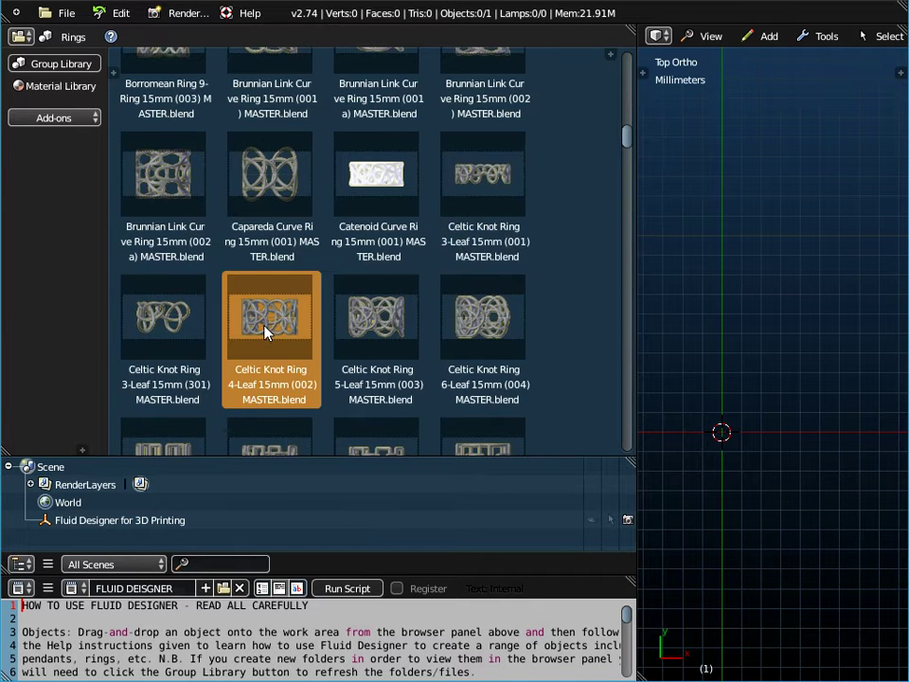
click(493, 178)
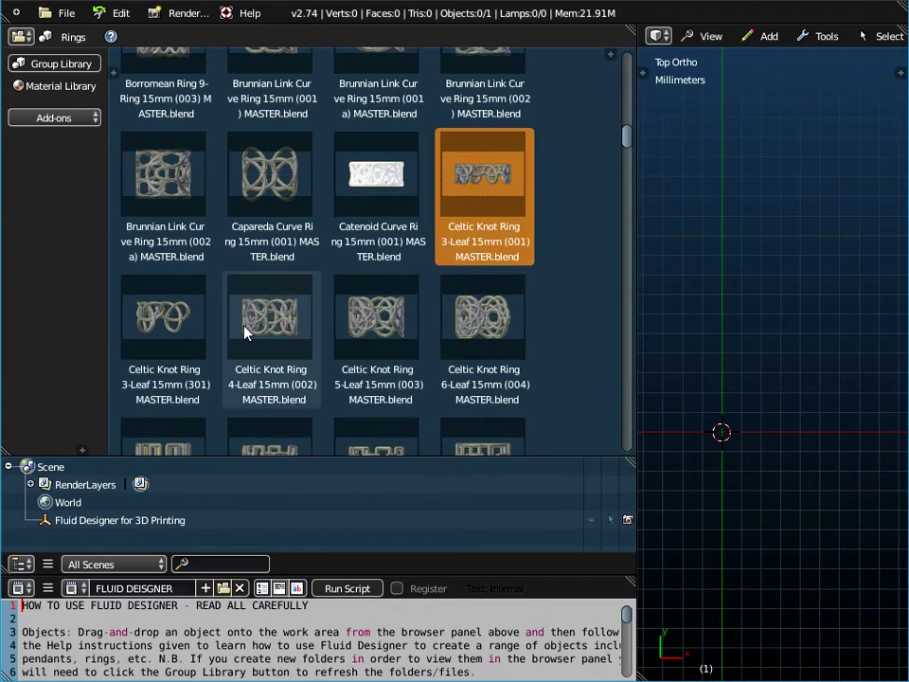
drag(259, 318, 668, 317)
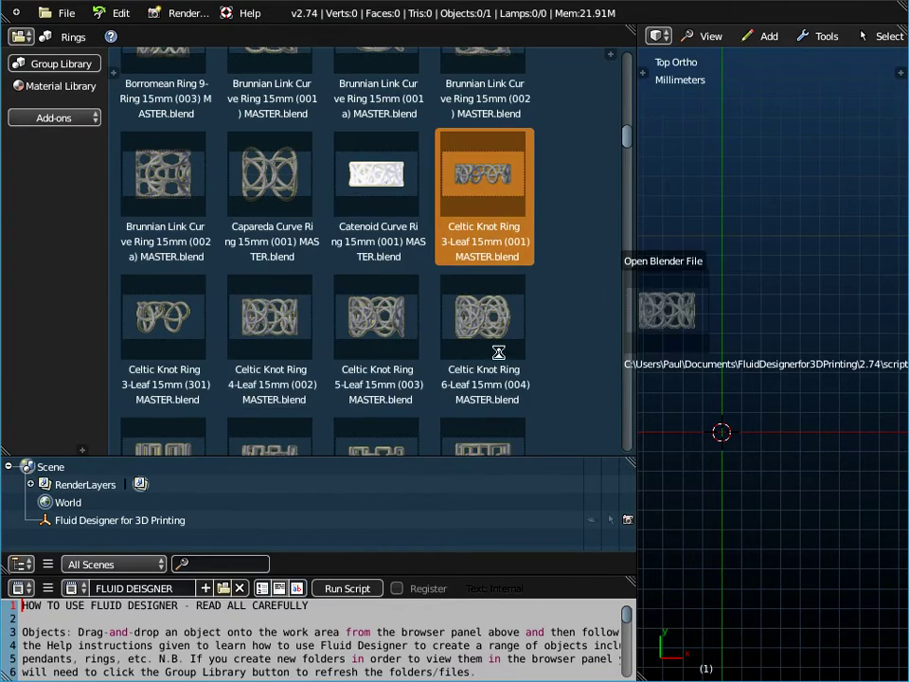
Load the 4-Leaf Celtic knot ring and orbit to a near top-down view.
middle_drag(481, 371, 527, 483)
scroll(548, 460, down, 5)
middle_drag(557, 441, 467, 436)
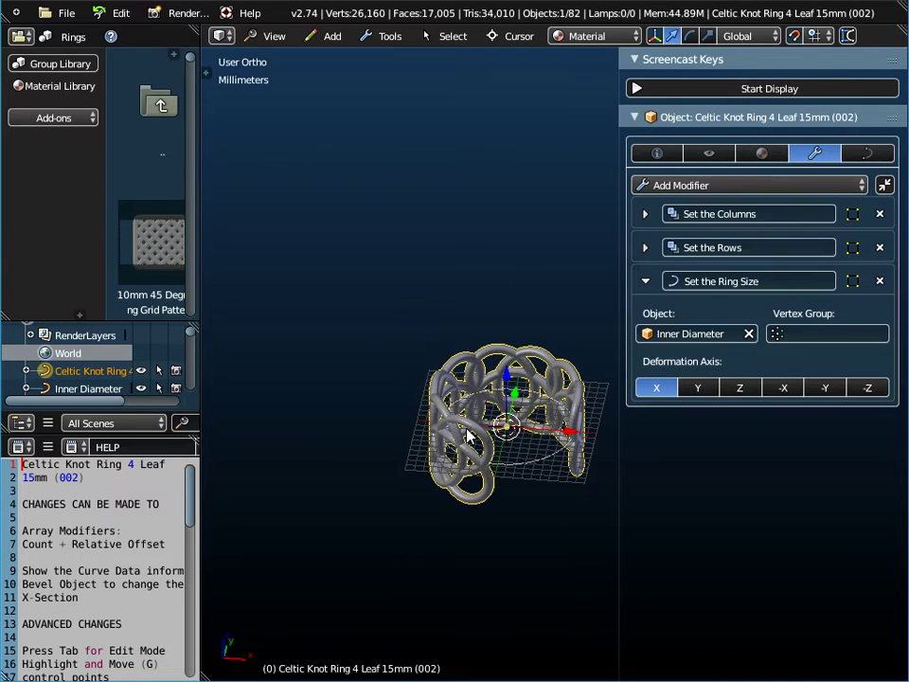
Discard it with File > New, reloading the start-up file.
click(61, 13)
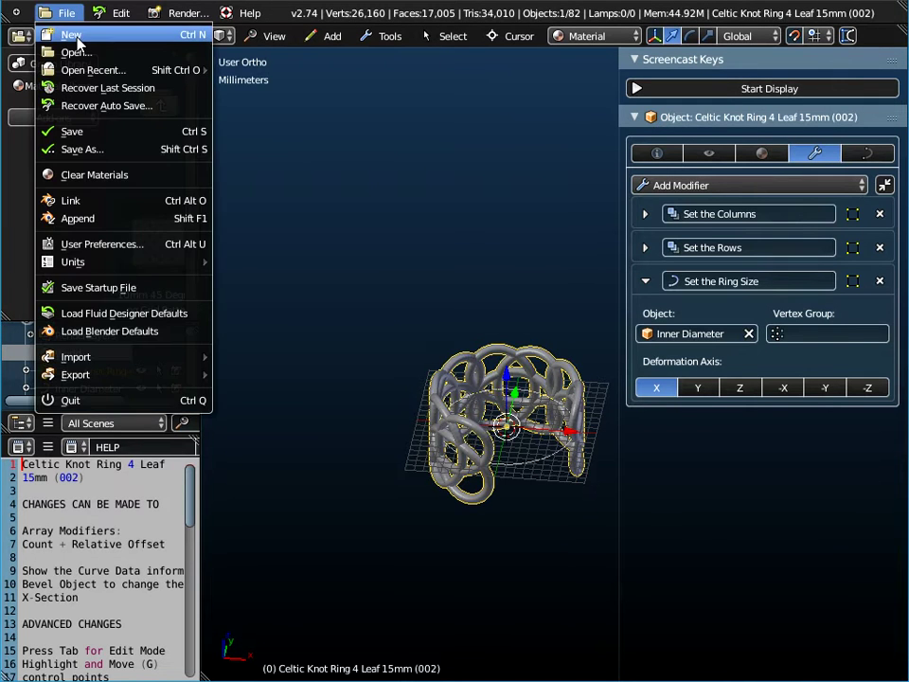
click(78, 40)
click(78, 40)
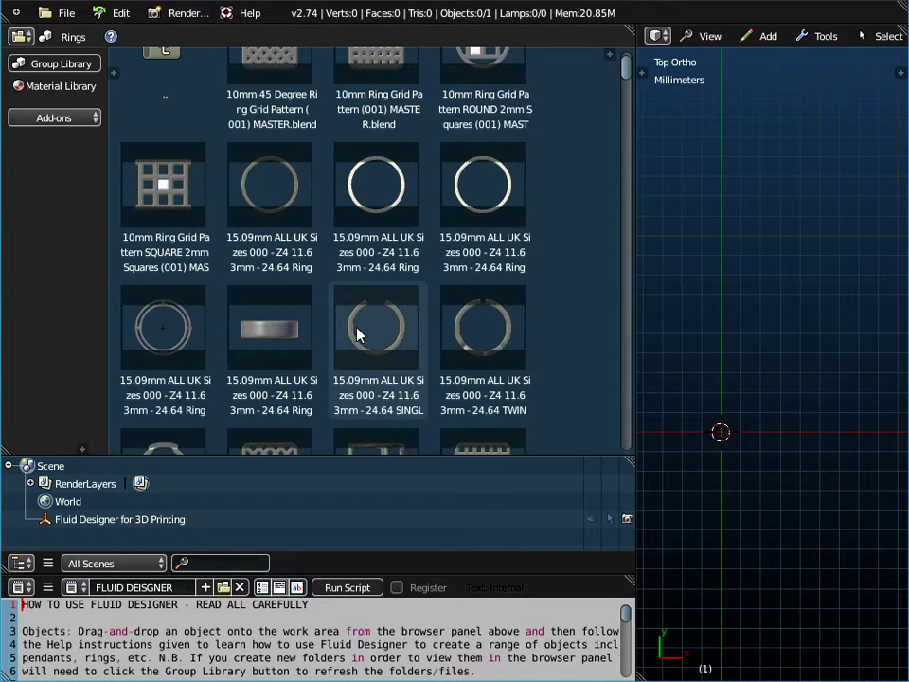
Load the SINGL split ring-size template and enlarge the outliner, collapsing Screencast Keys.
click(268, 339)
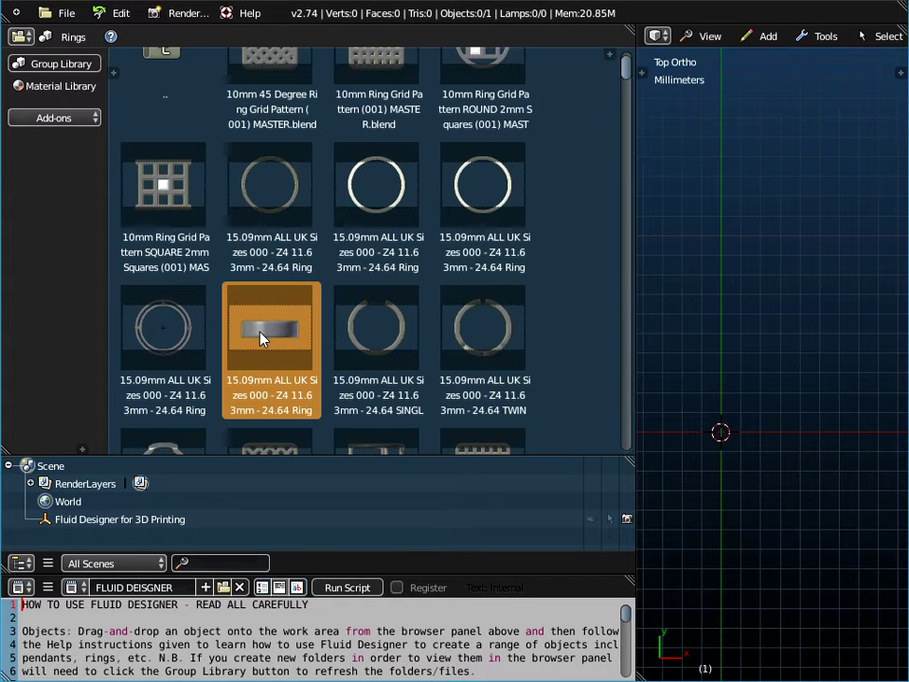
click(387, 333)
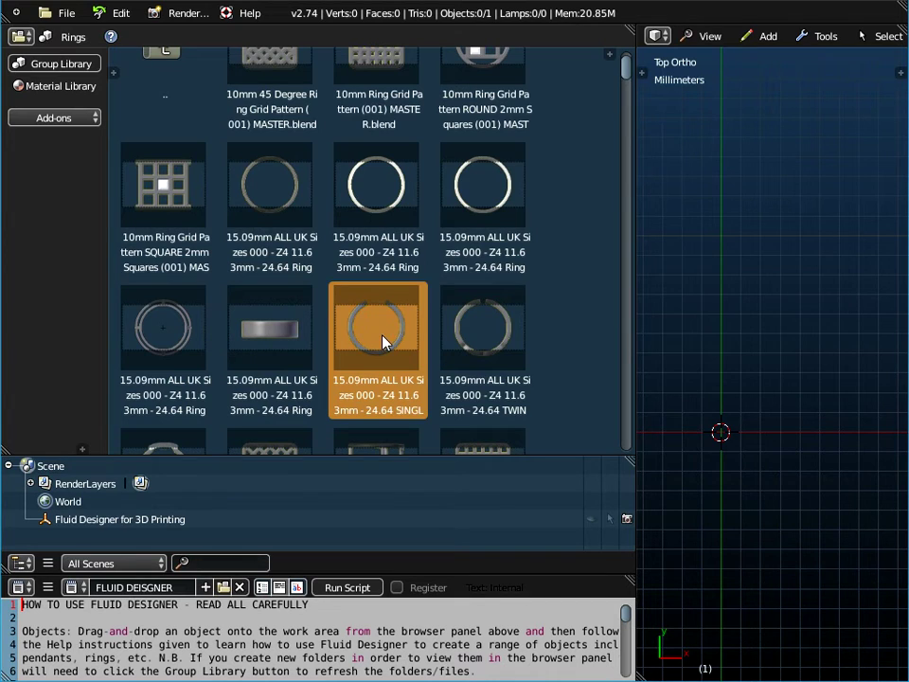
drag(377, 333, 710, 303)
scroll(399, 365, down, 4)
middle_drag(460, 410, 441, 425)
drag(181, 358, 181, 254)
click(765, 356)
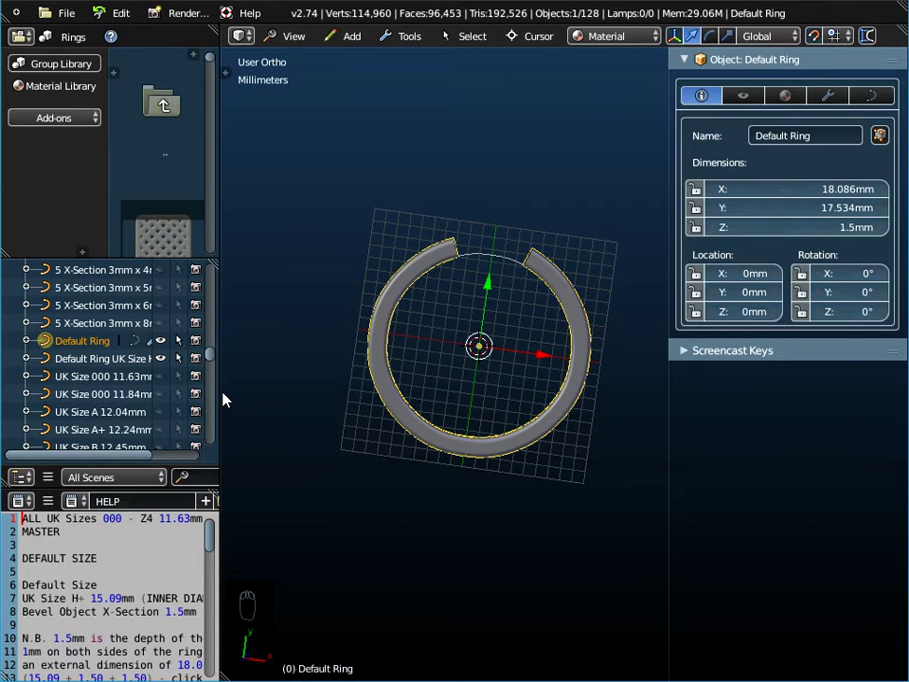
Show the Default Ring's Curve modifier, bent along X around UK Size H+ 15.09.
drag(219, 396, 262, 394)
middle_drag(451, 456, 495, 371)
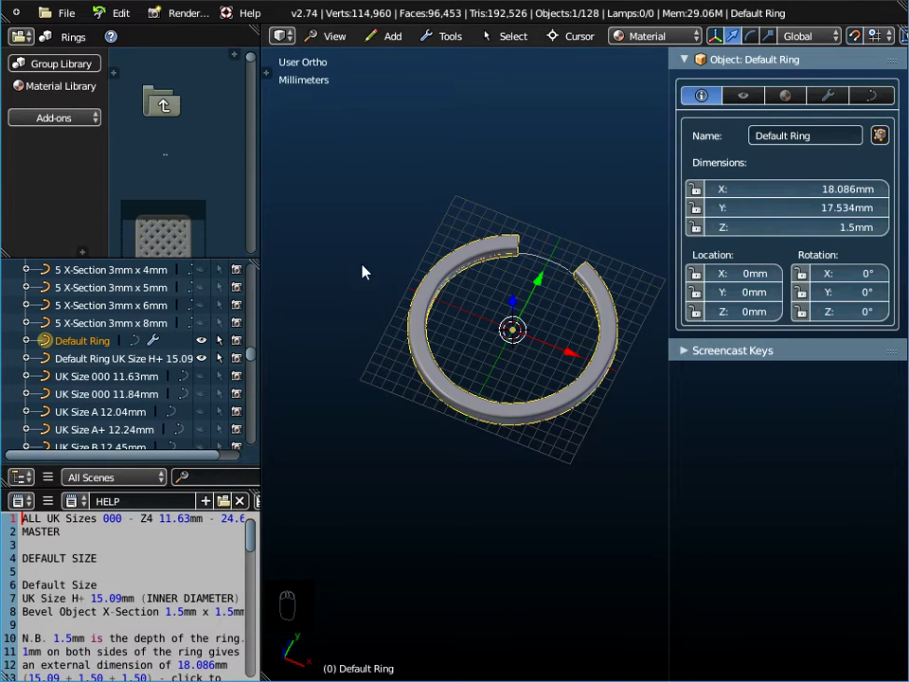
click(828, 97)
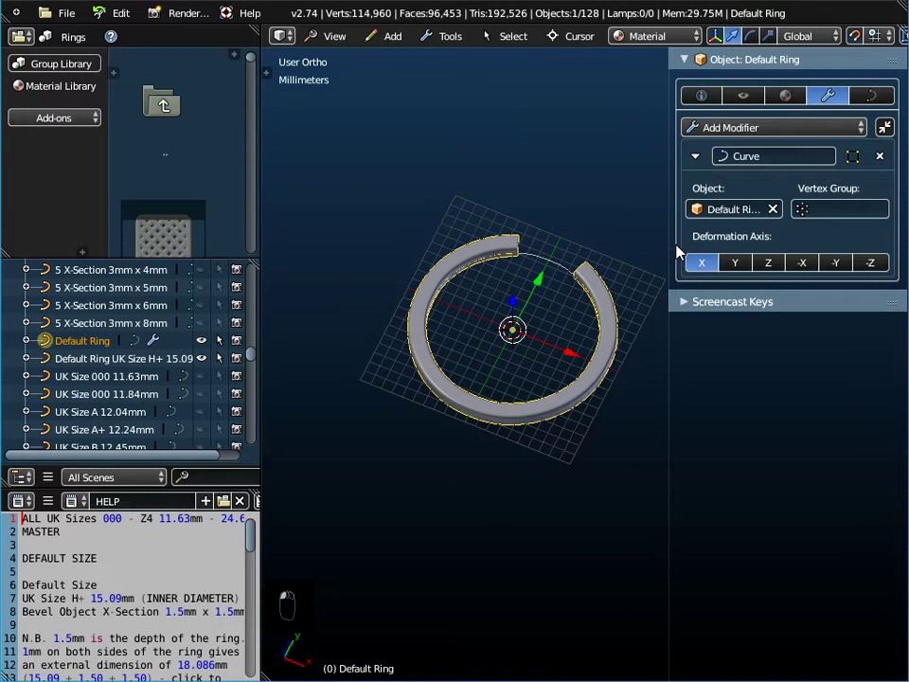
drag(673, 245, 623, 239)
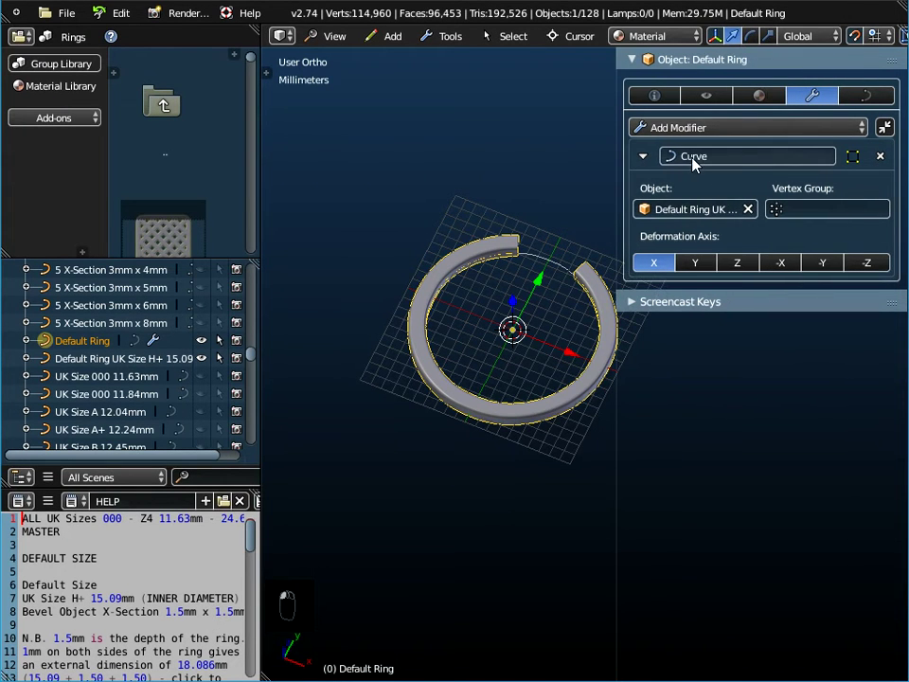
Set the Curve modifier's object to the UK Size P+ 18.14mm curve.
click(683, 204)
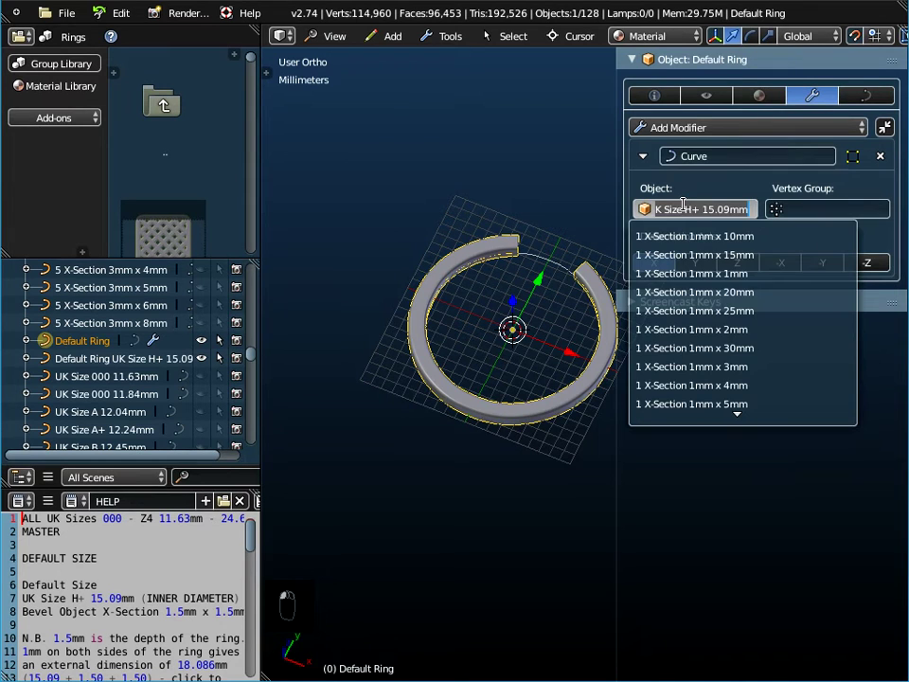
scroll(702, 345, down, 20)
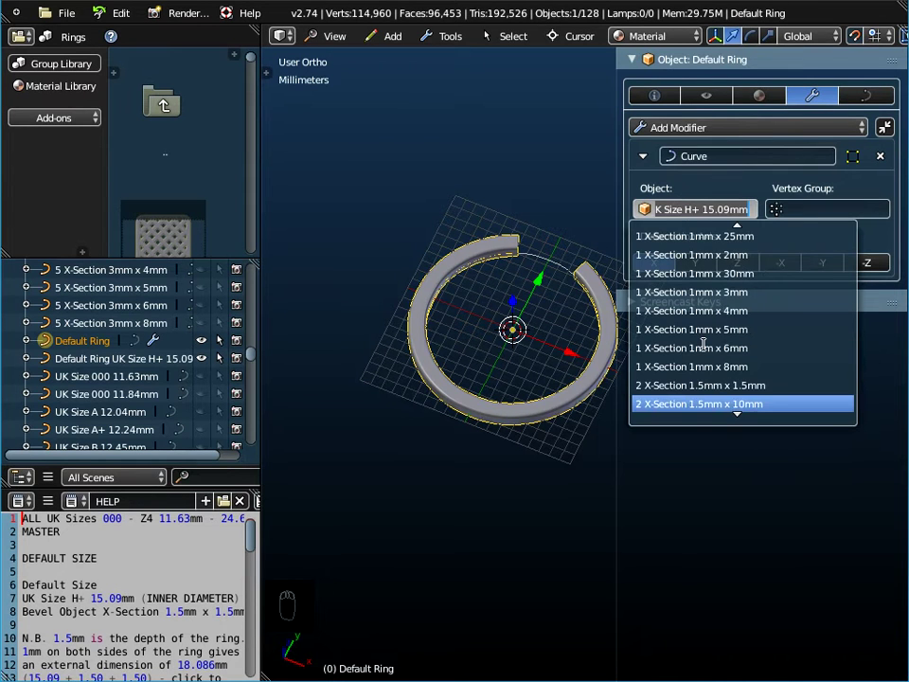
scroll(702, 345, down, 20)
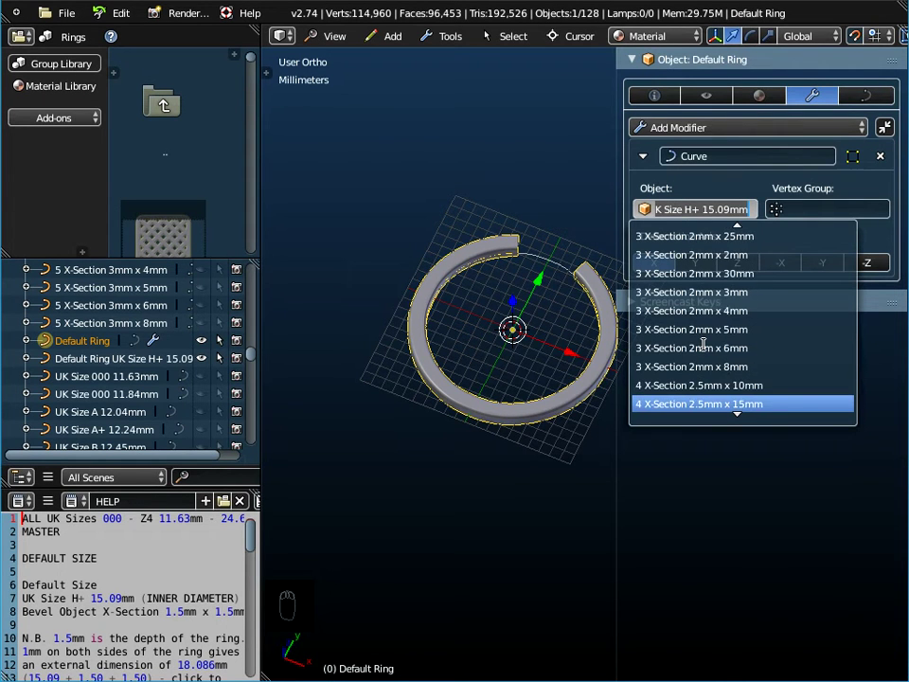
scroll(702, 345, down, 20)
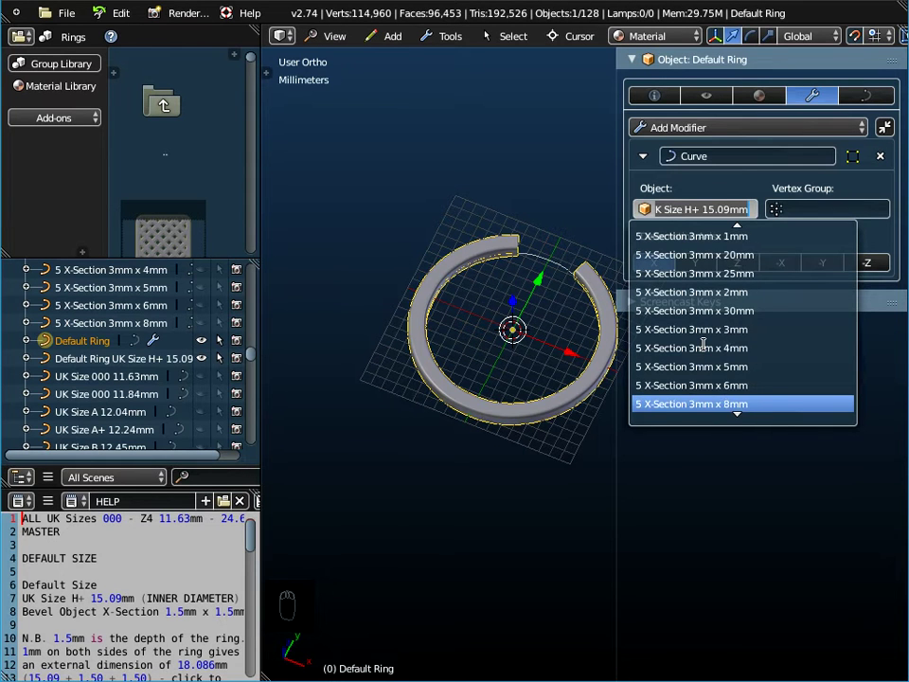
scroll(702, 345, down, 20)
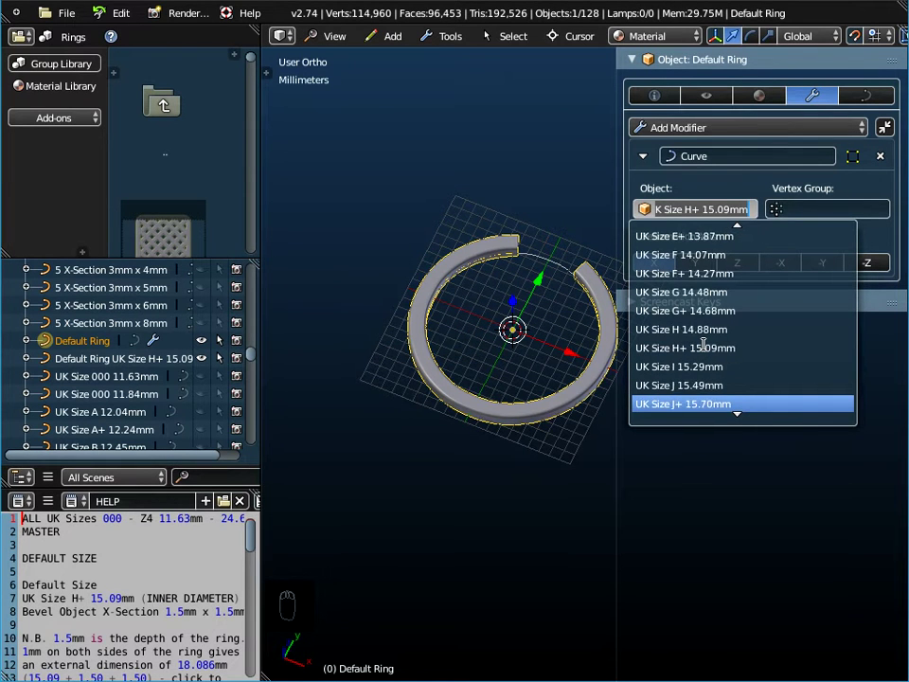
scroll(703, 344, down, 3)
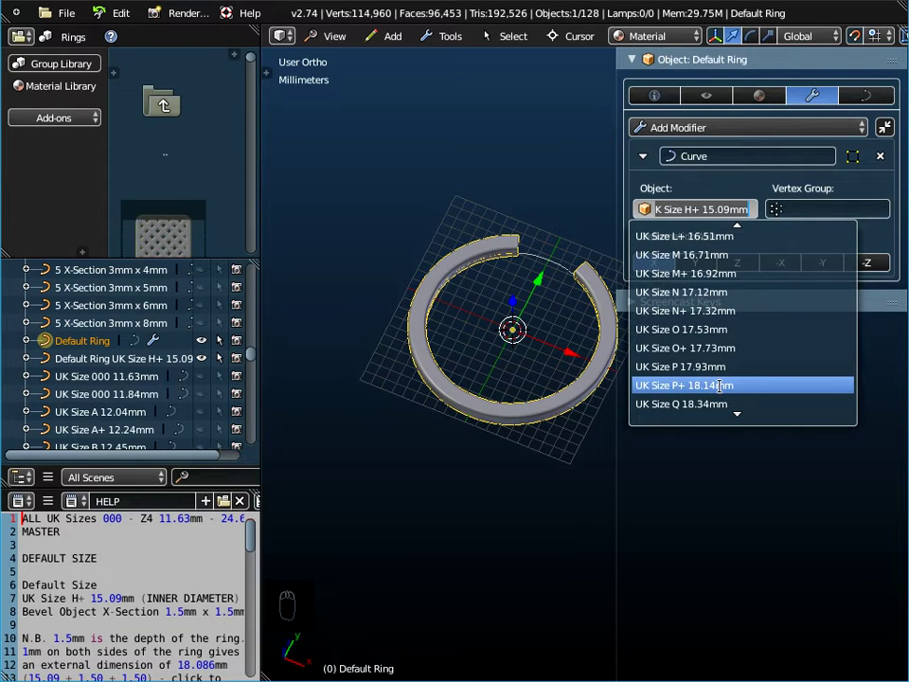
click(720, 386)
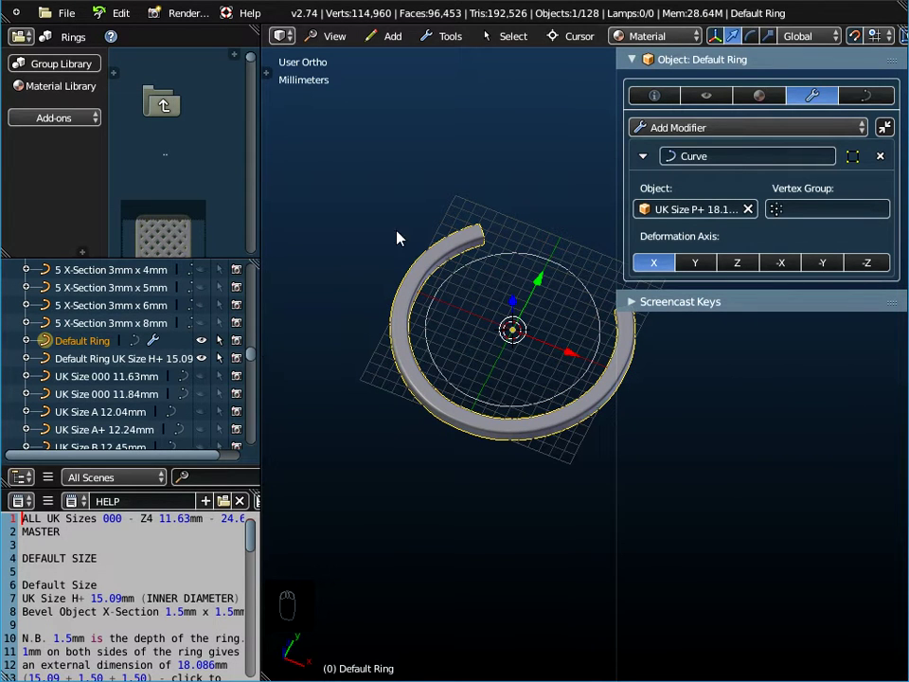
Hide the H+ 15.09 circle, show and select the P+ 18.14mm circle, then reselect Default Ring.
click(201, 359)
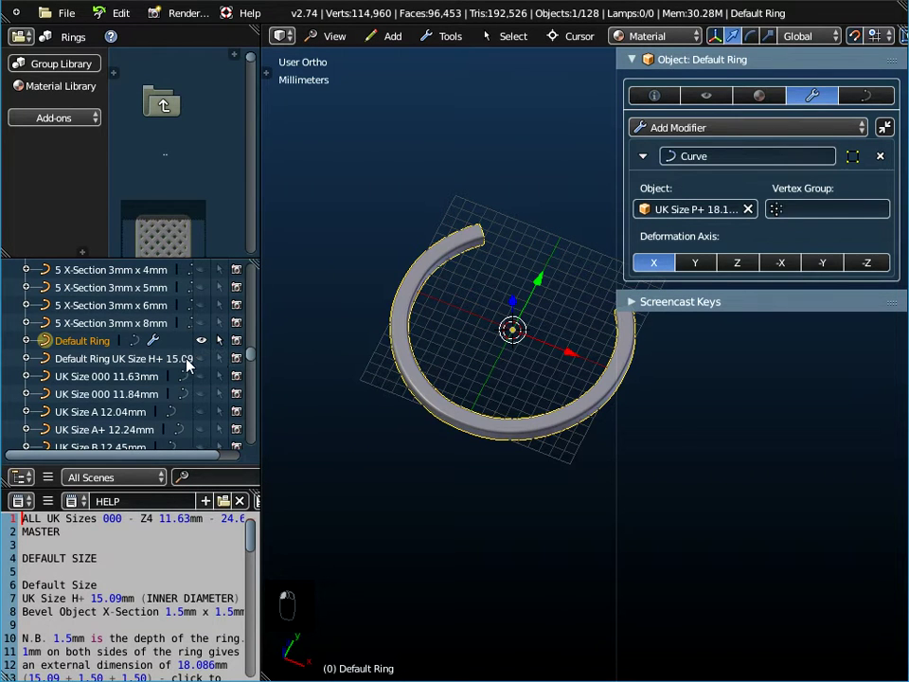
scroll(186, 375, down, 10)
scroll(185, 378, down, 3)
click(201, 387)
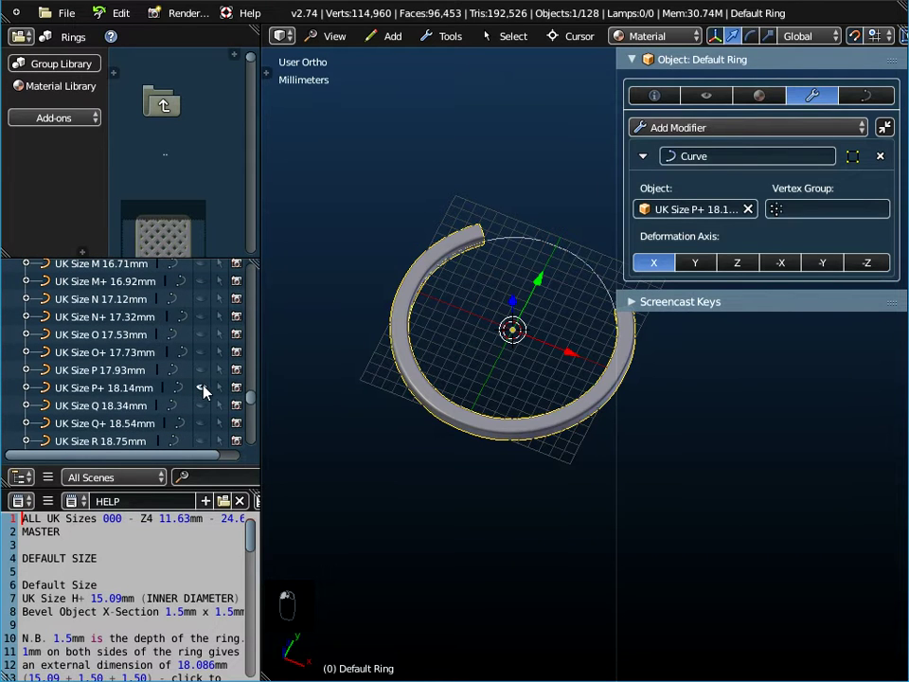
click(218, 389)
click(111, 389)
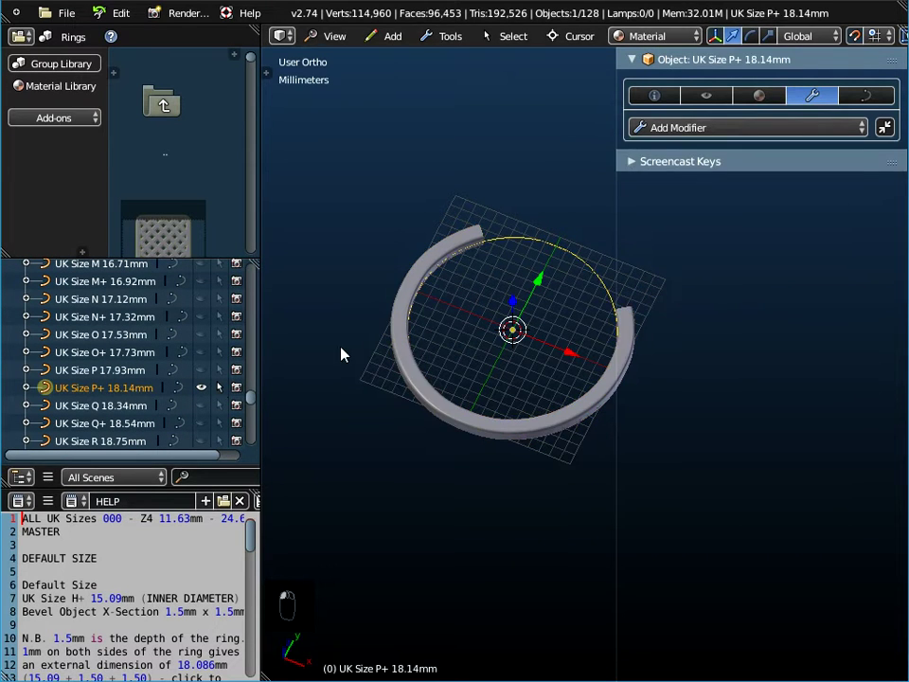
right_click(436, 251)
Orbit around the bent ring, browse the Add menu and narrow the Properties panel.
middle_drag(442, 383, 495, 371)
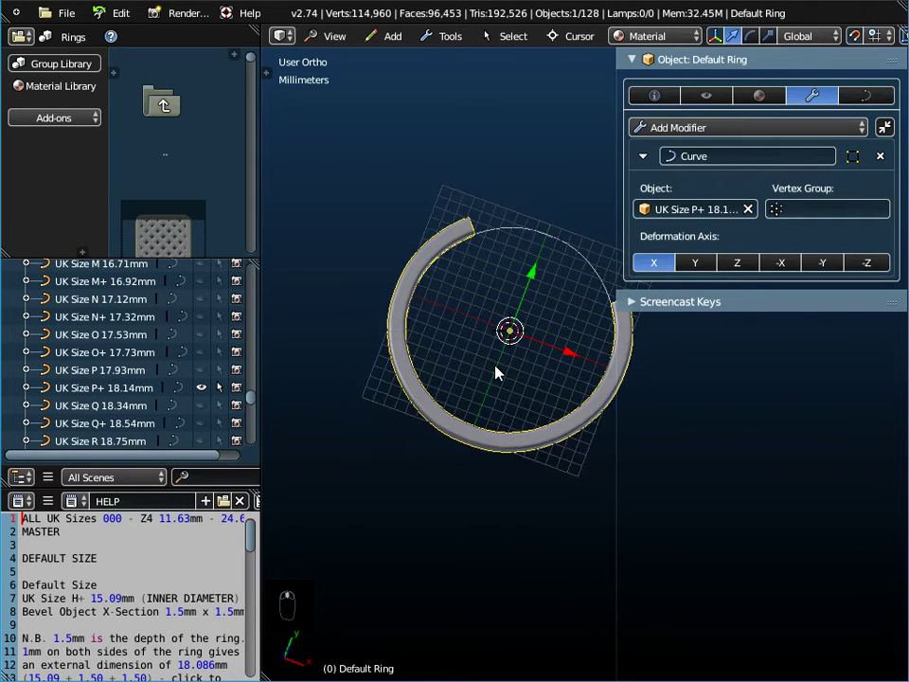
drag(215, 259, 205, 361)
scroll(202, 397, up, 6)
scroll(200, 407, up, 8)
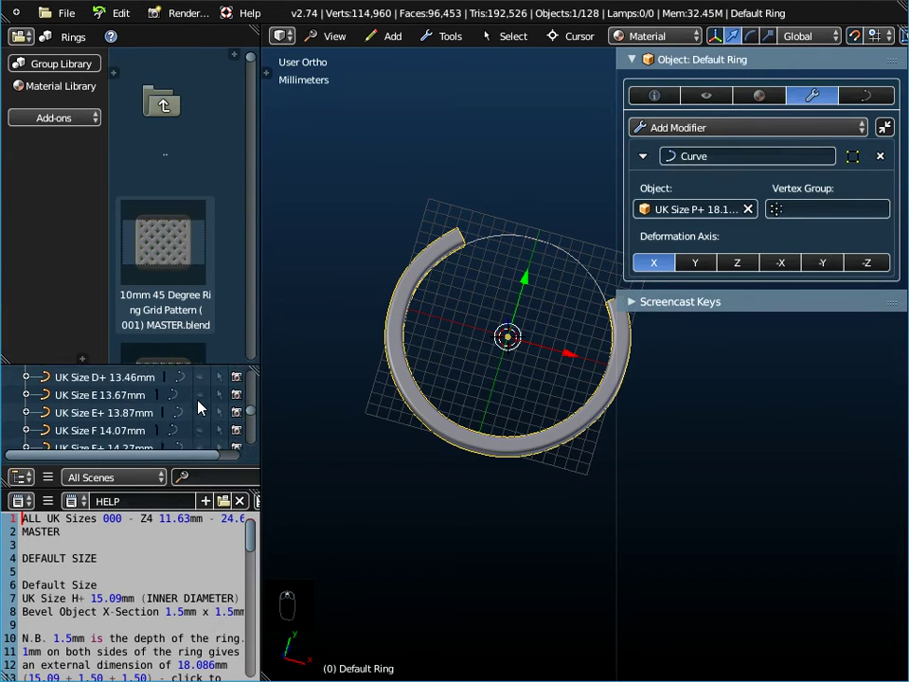
scroll(200, 407, up, 2)
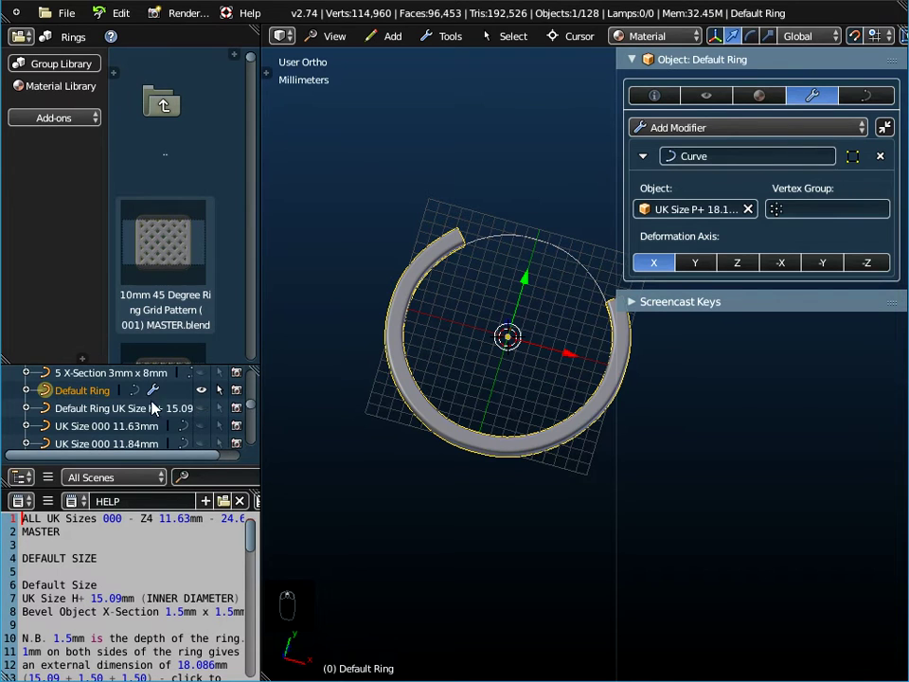
middle_drag(521, 379, 551, 368)
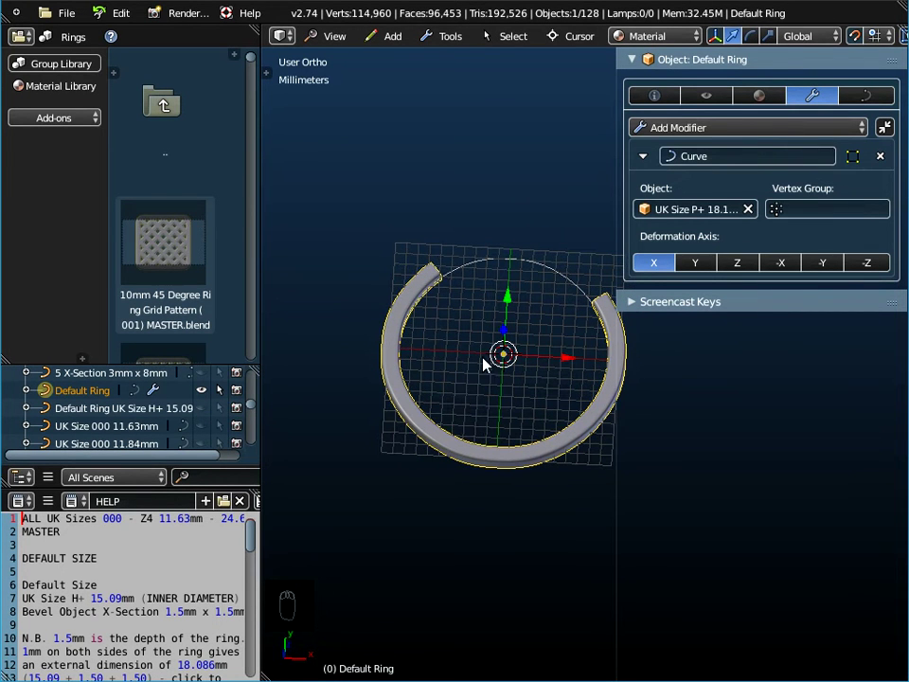
click(390, 36)
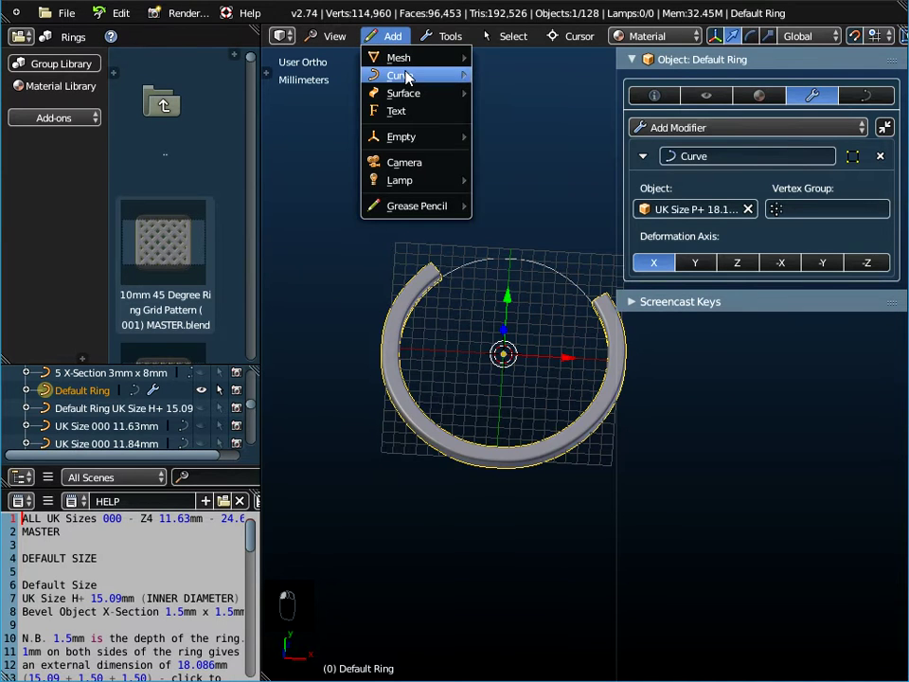
mouse_move(408, 75)
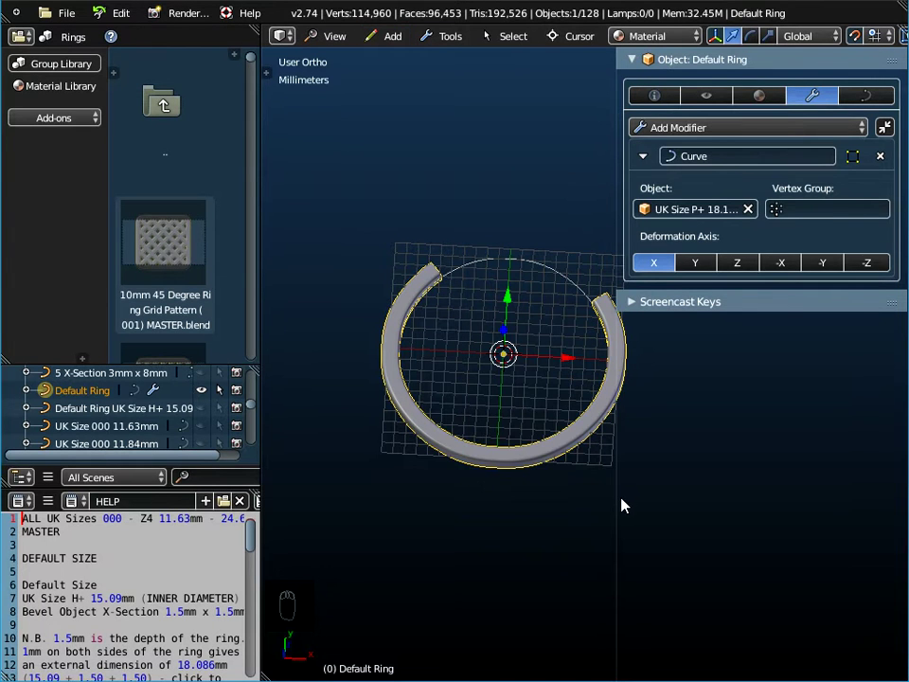
drag(617, 496, 698, 479)
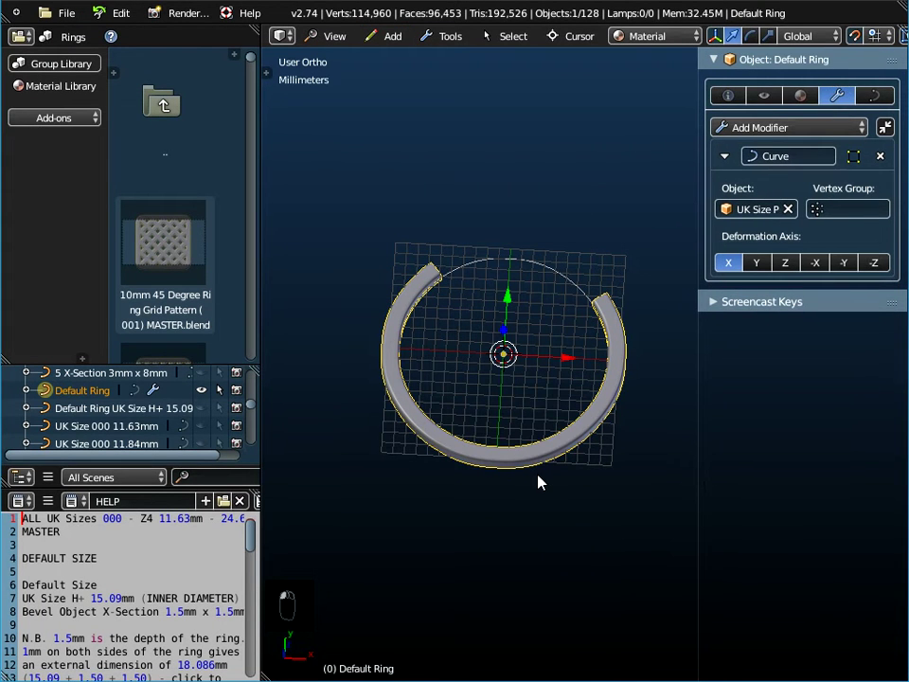
In Edit Mode, step along the curve's control points to select its end point.
key(Tab)
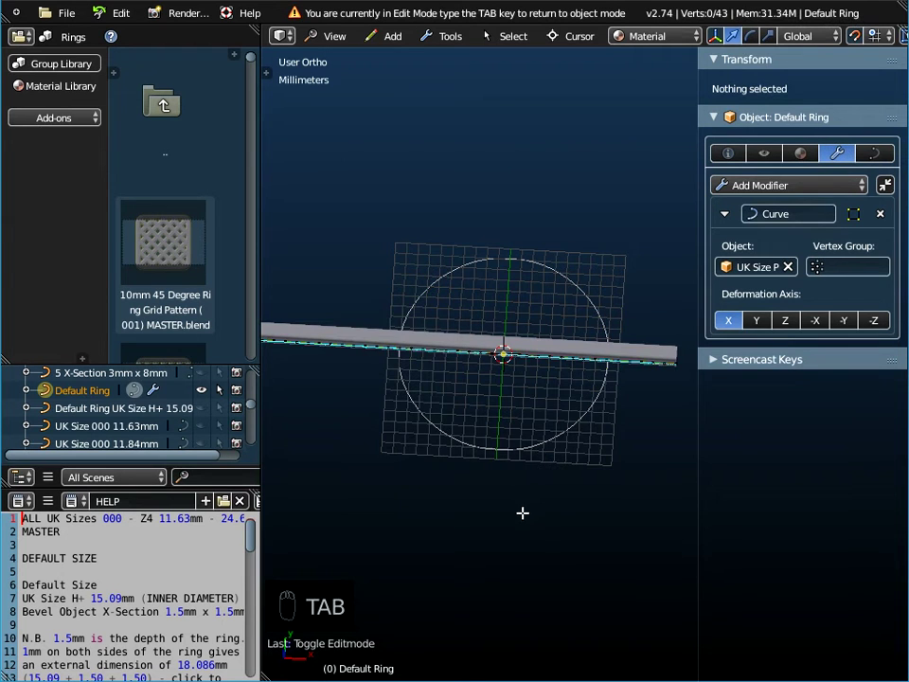
scroll(526, 413, up, 10)
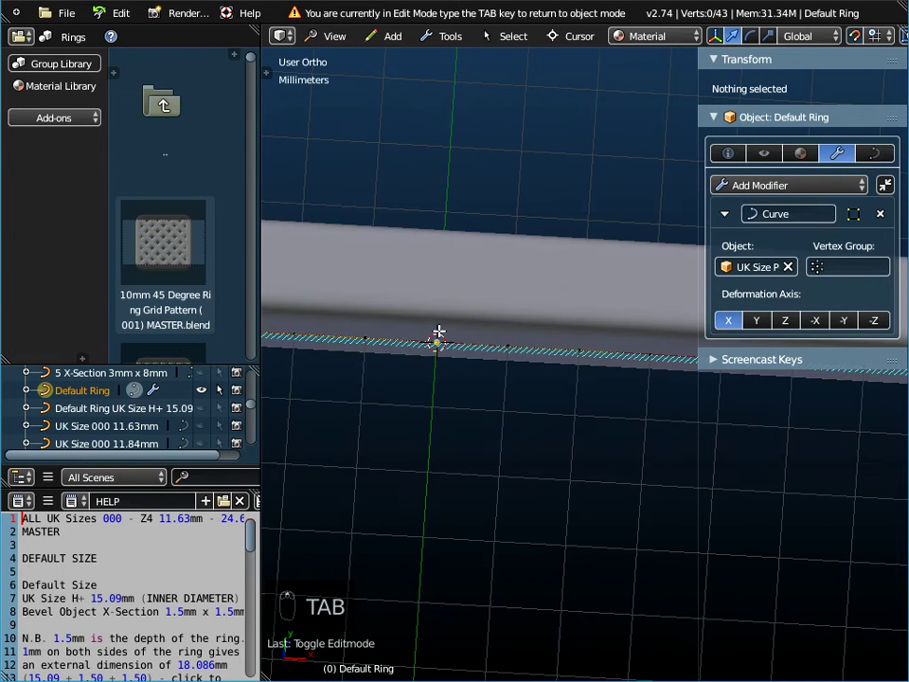
right_click(435, 333)
right_click(517, 310)
right_click(594, 318)
right_click(650, 318)
scroll(583, 413, down, 4)
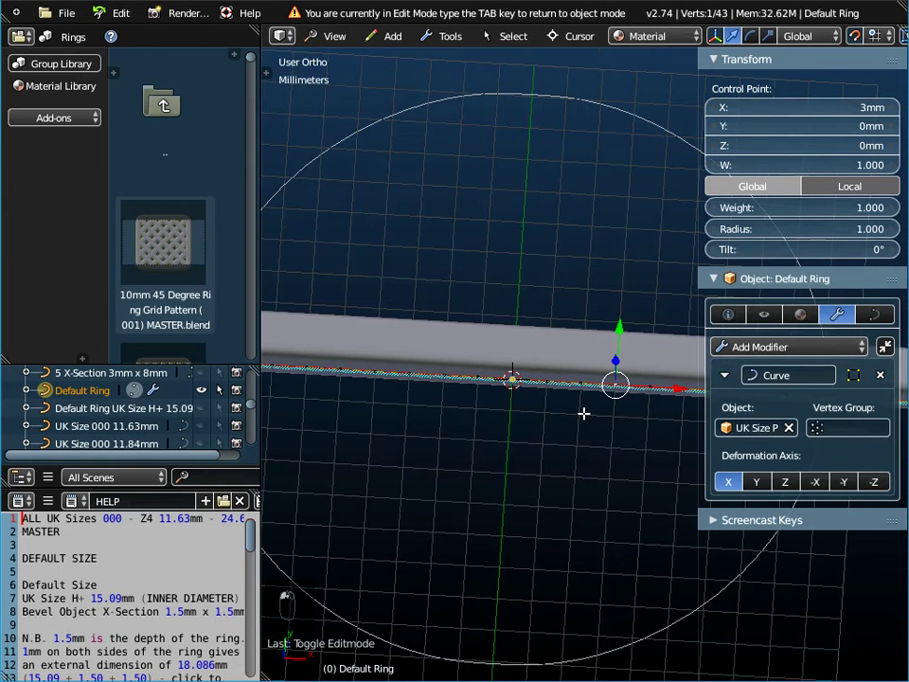
scroll(583, 413, up, 4)
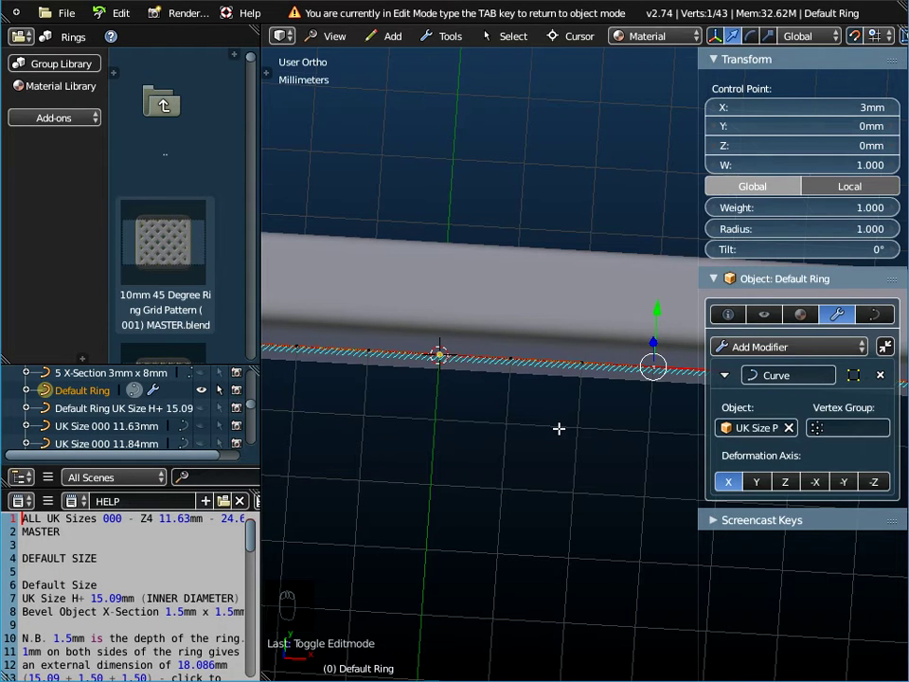
scroll(558, 428, down, 5)
shift+middle_drag(601, 437, 469, 428)
scroll(556, 425, up, 6)
right_click(483, 392)
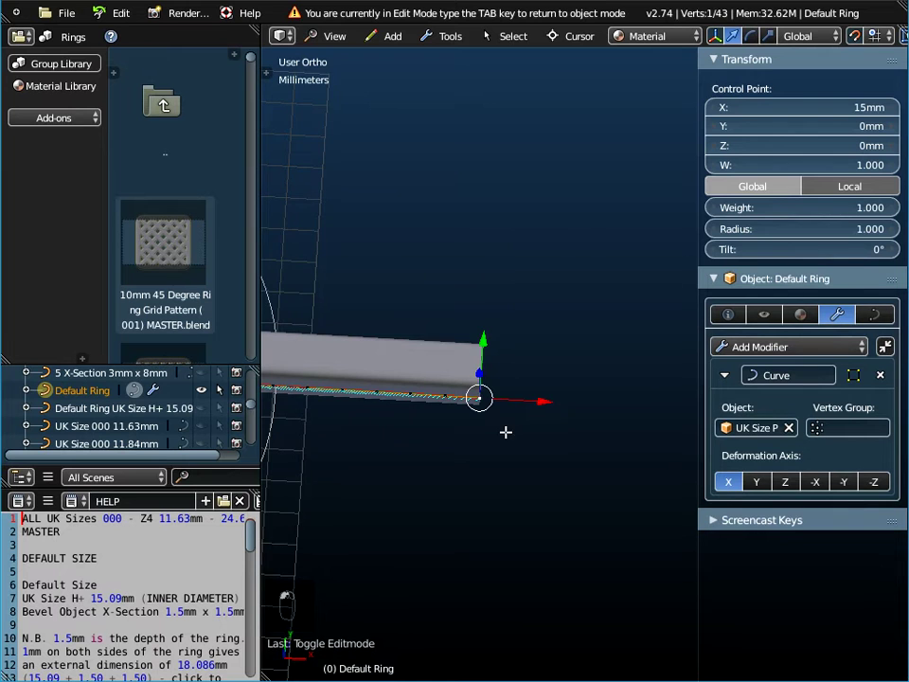
In Front view, extrude two new end points to X 16mm and 17mm.
click(341, 37)
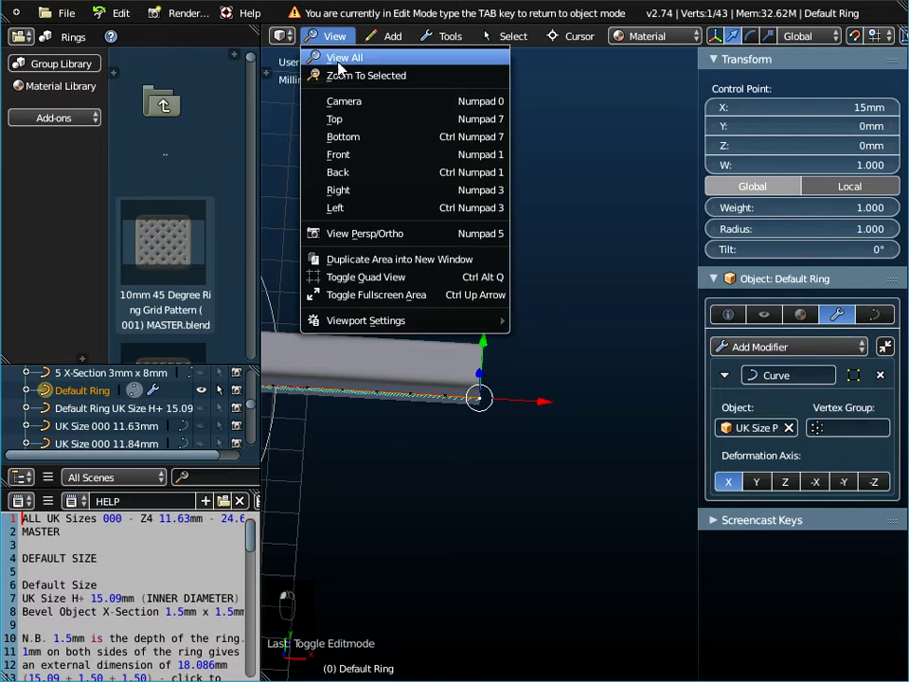
click(347, 157)
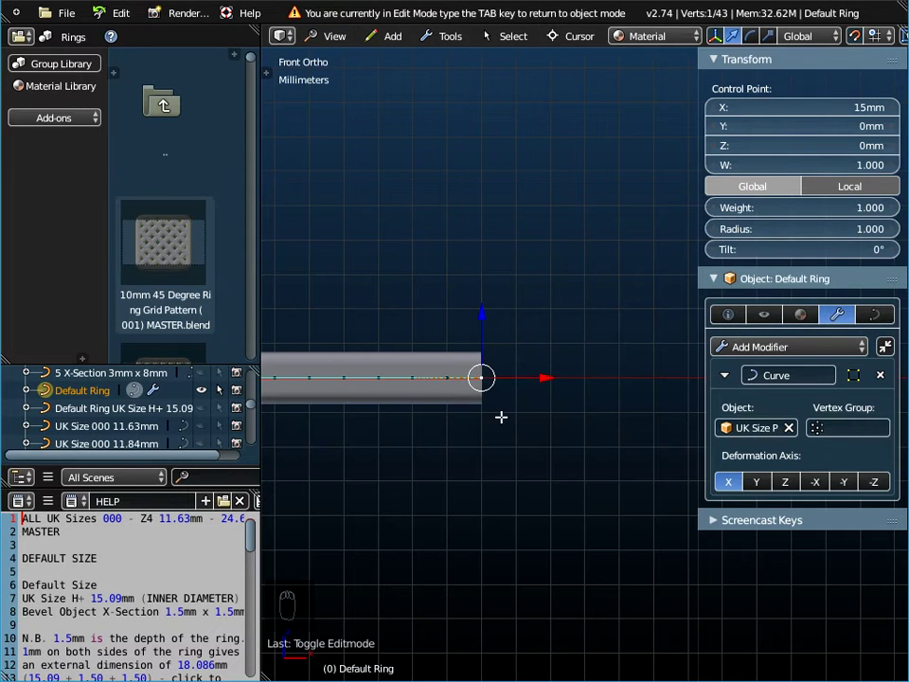
key(e)
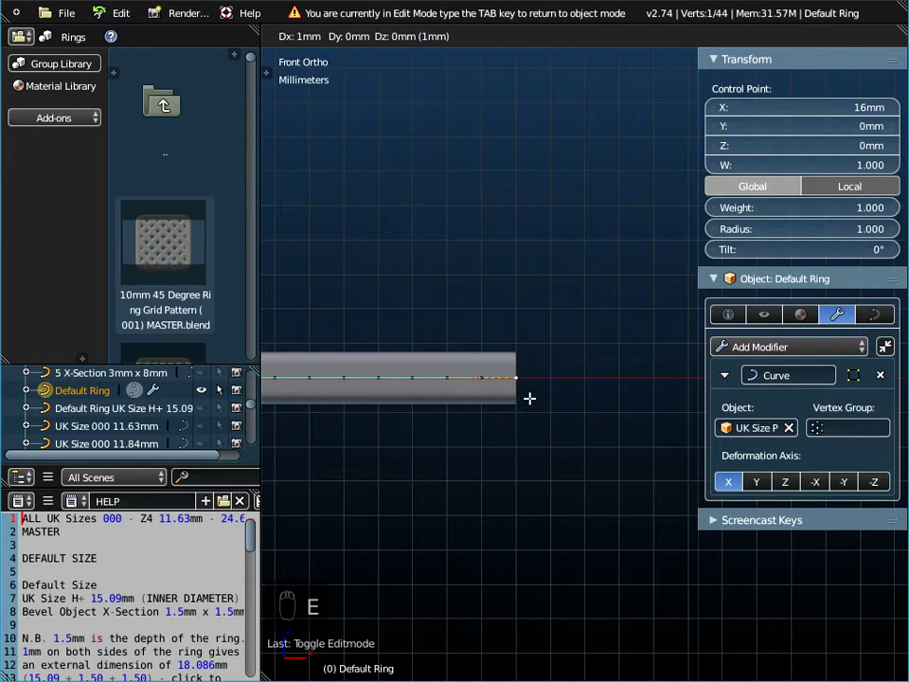
click(532, 398)
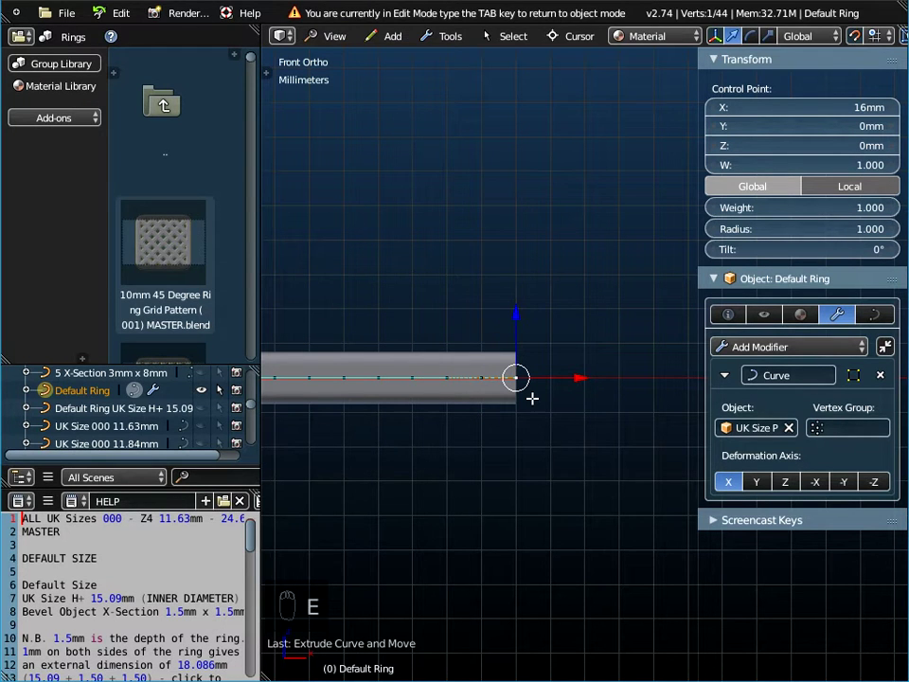
key(e)
click(566, 395)
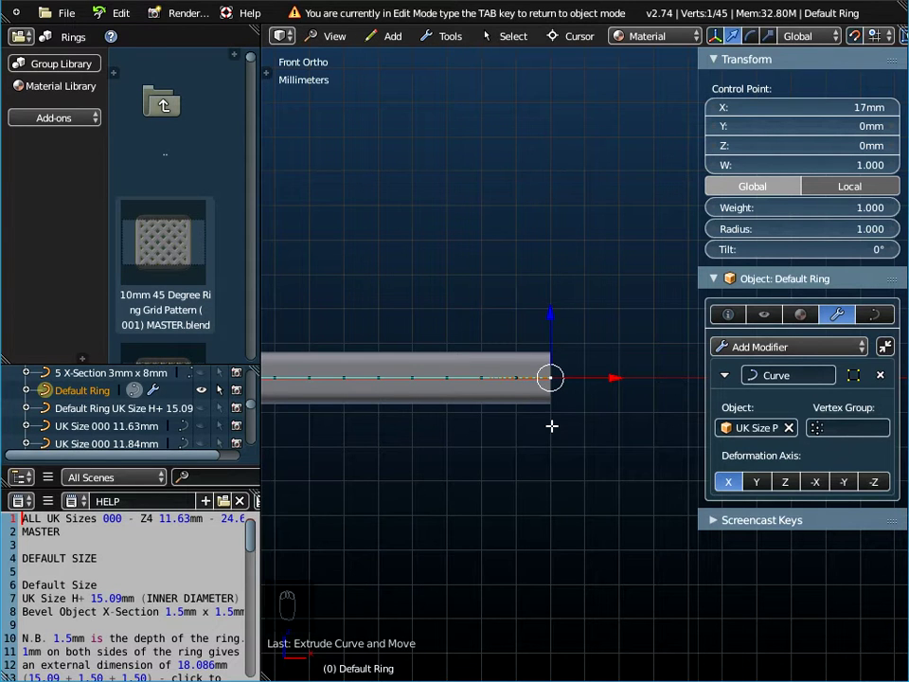
scroll(552, 426, down, 4)
key(Tab)
middle_drag(539, 469, 559, 629)
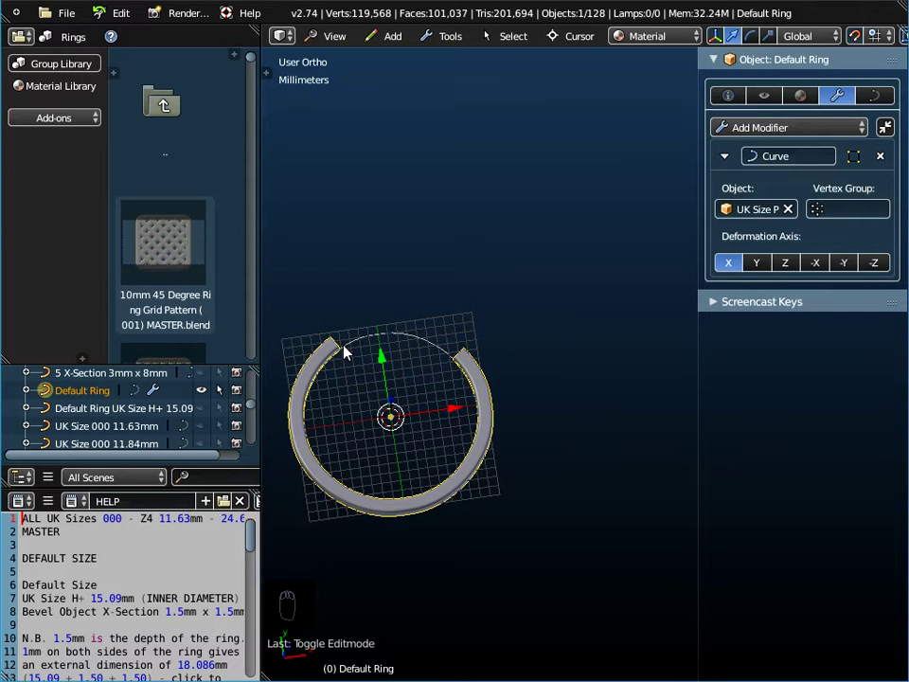
Delete the two added end points from the ring's curve.
key(Tab)
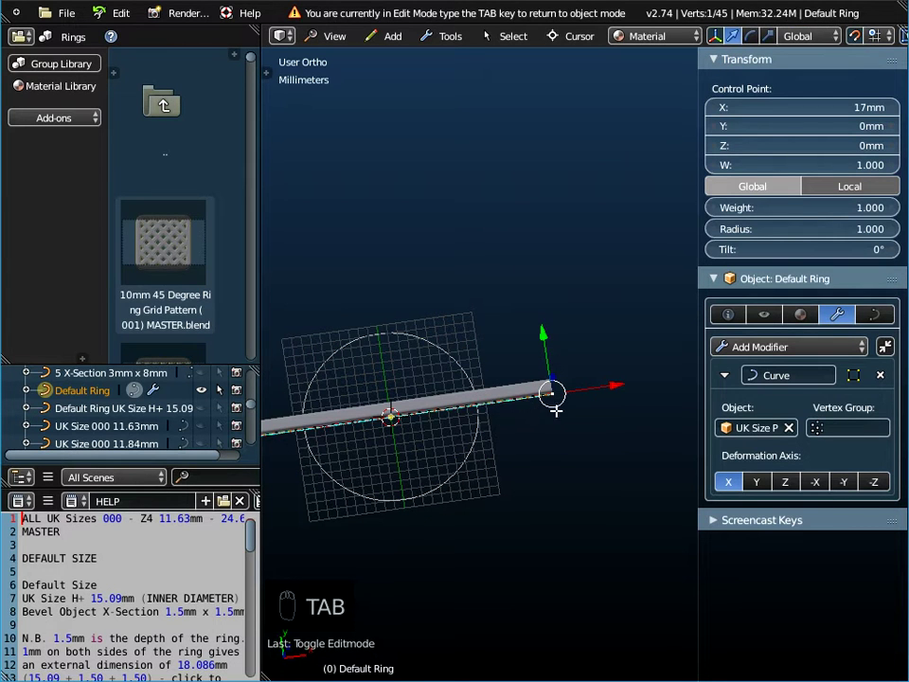
key(x)
click(561, 406)
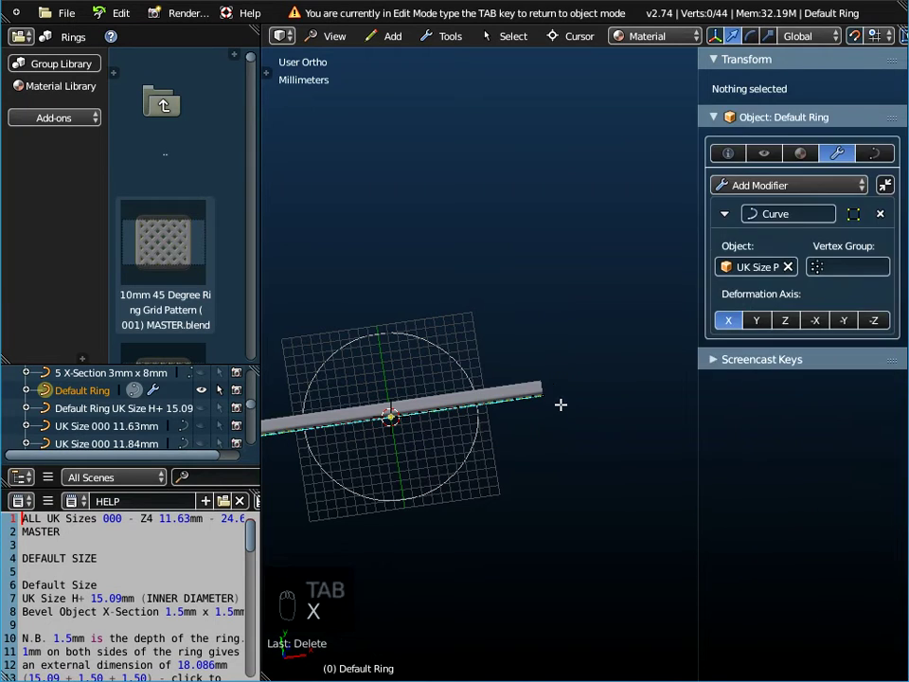
right_click(544, 383)
key(x)
click(556, 384)
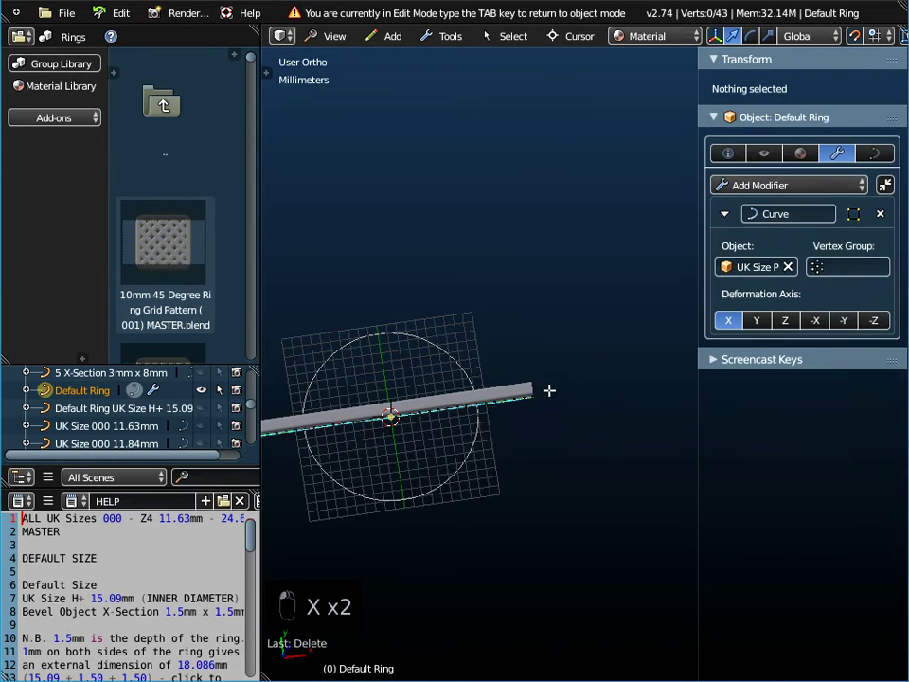
key(Tab)
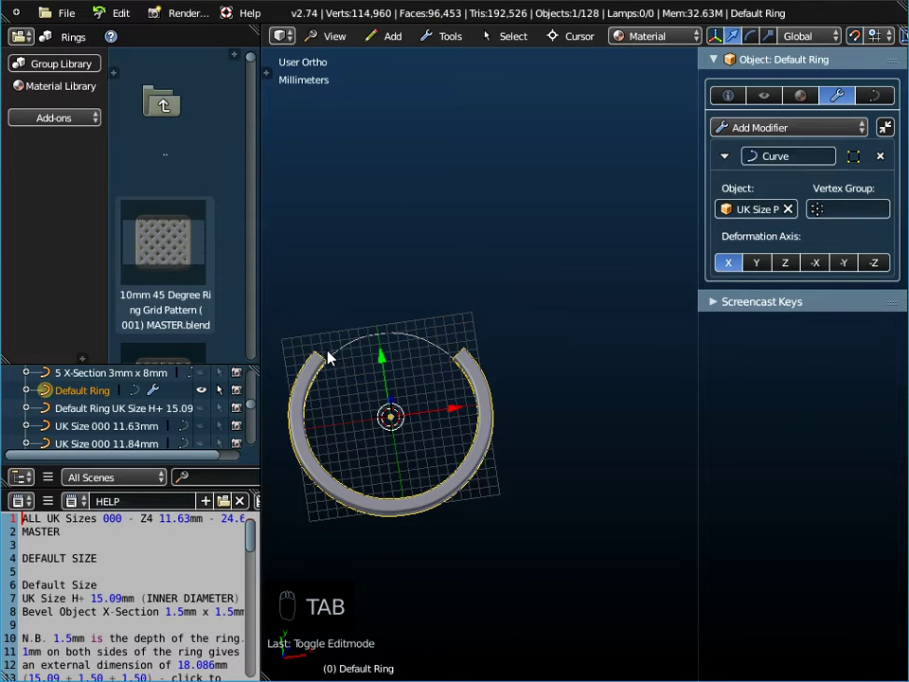
Delete one more end point, reopening the ring's top gap.
key(Tab)
right_click(535, 391)
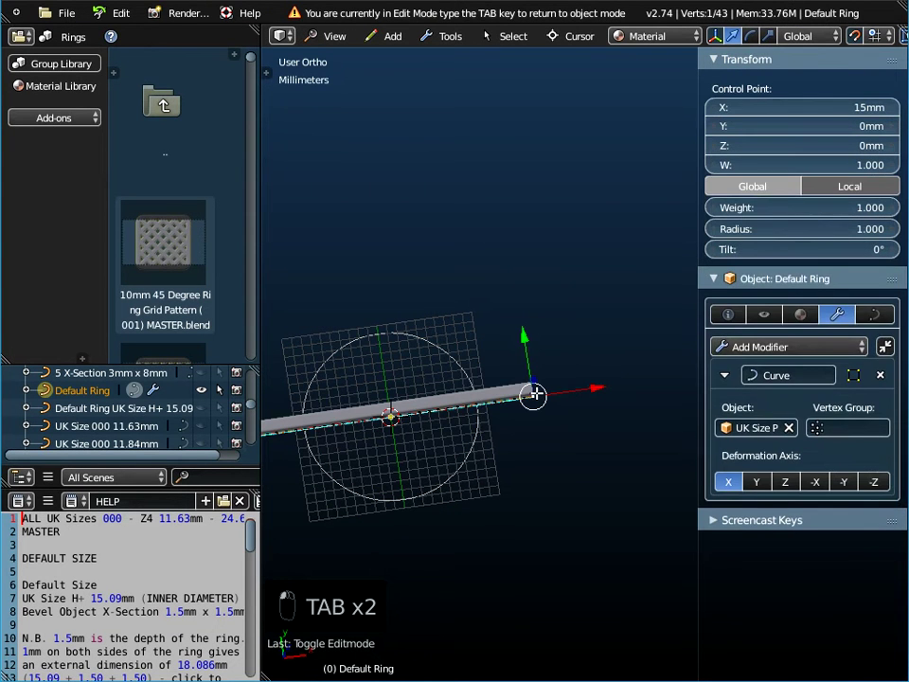
key(x)
click(537, 393)
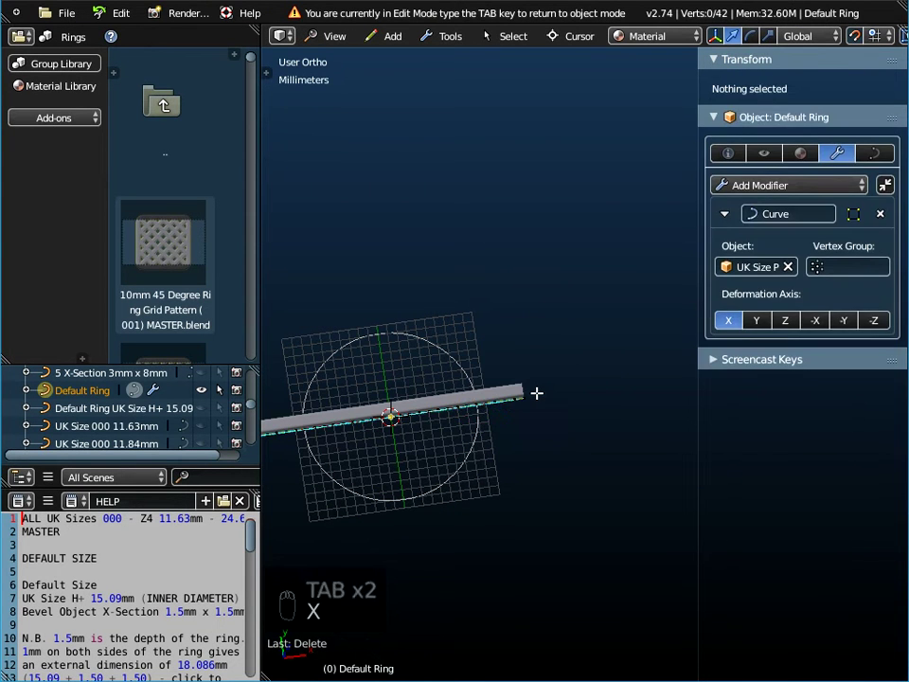
key(Tab)
middle_drag(476, 435, 554, 431)
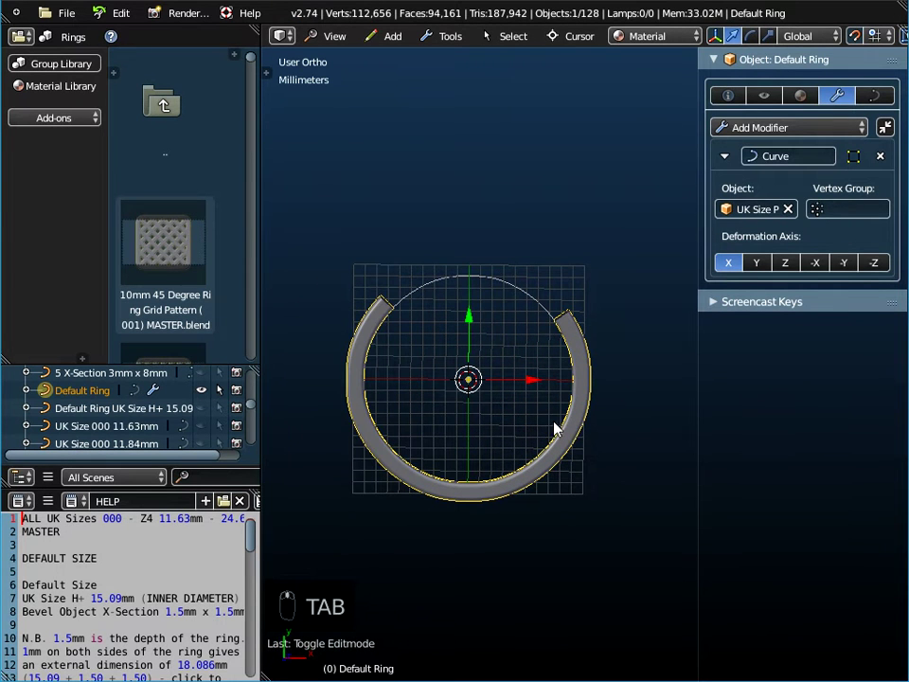
View the Default Ring from the top, then pan and tilt to inspect its C-shaped band.
click(336, 38)
click(347, 119)
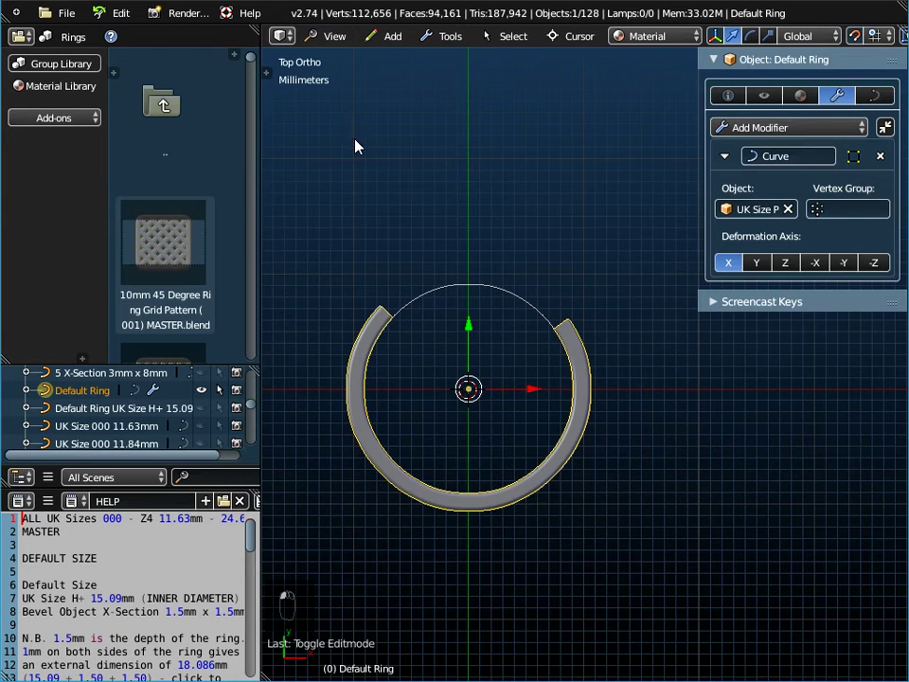
shift+middle_drag(480, 420, 550, 414)
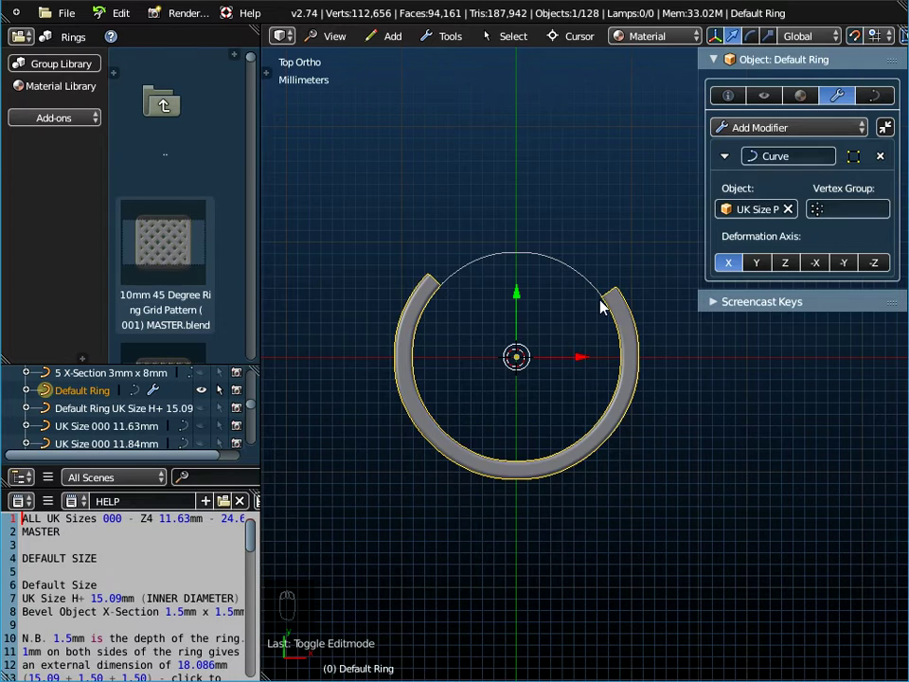
middle_drag(534, 444, 543, 409)
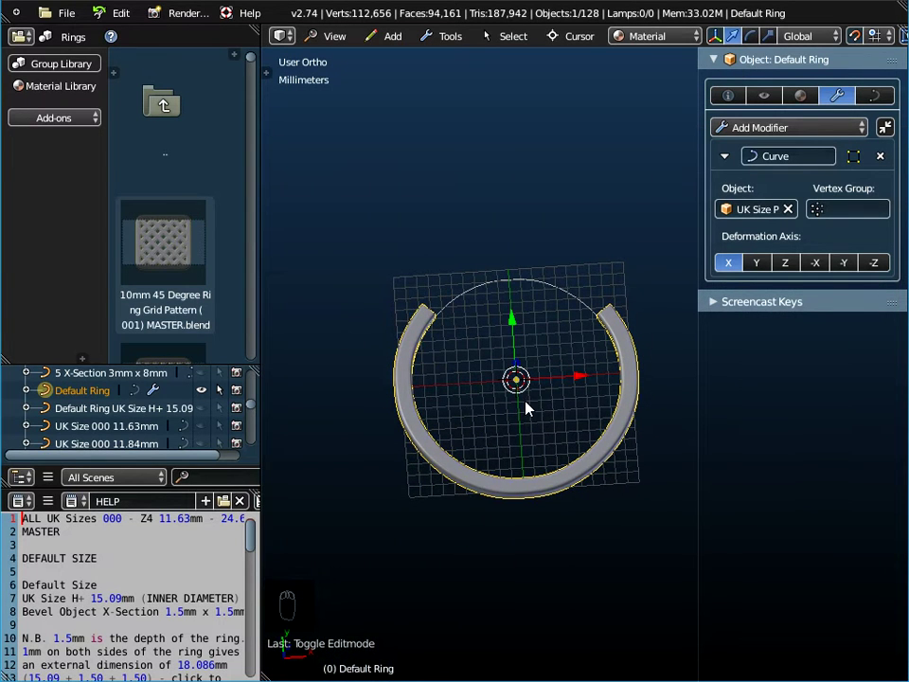
Append the Celtic Knot Ring 3 Leaf 15mm (001) object from its MASTER.blend library and select it.
click(62, 14)
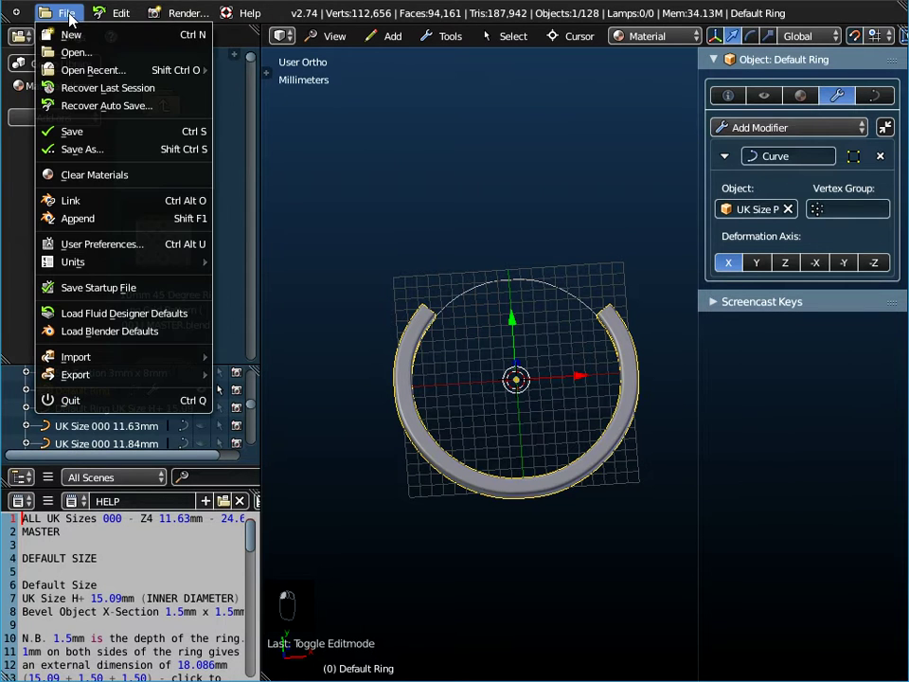
click(98, 219)
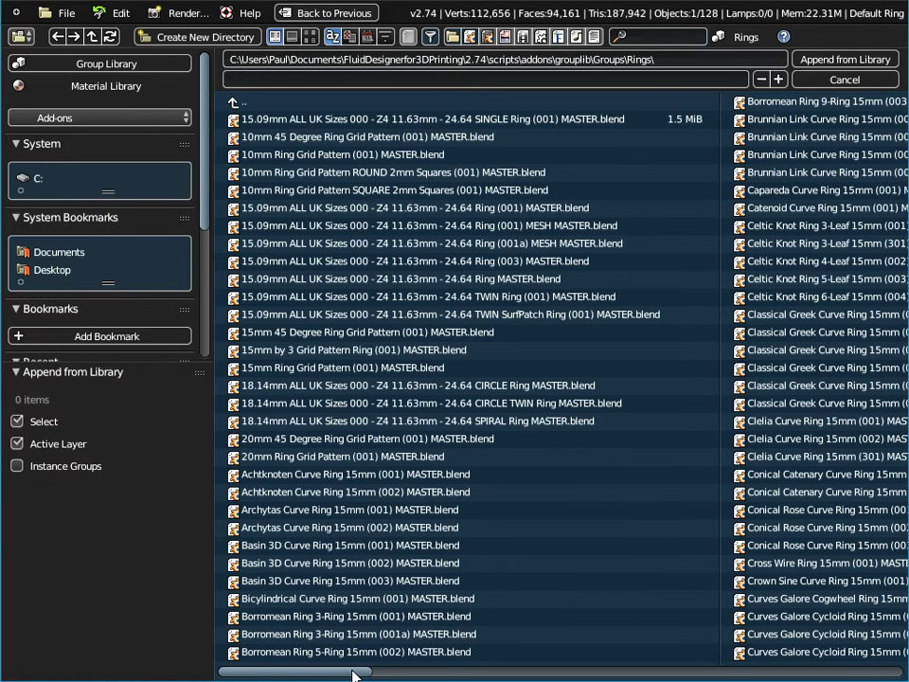
drag(346, 677, 415, 672)
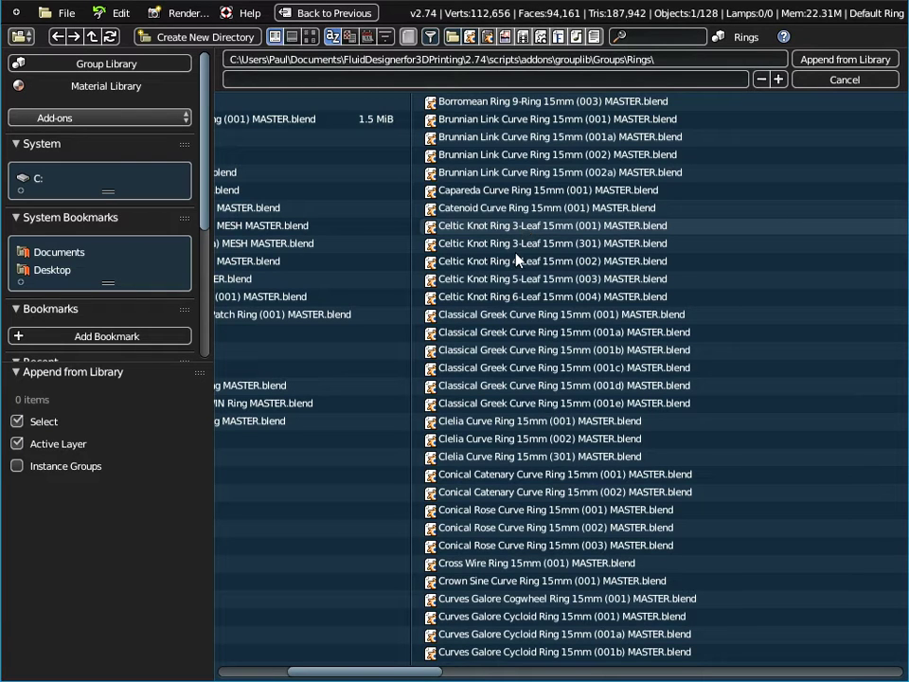
click(516, 226)
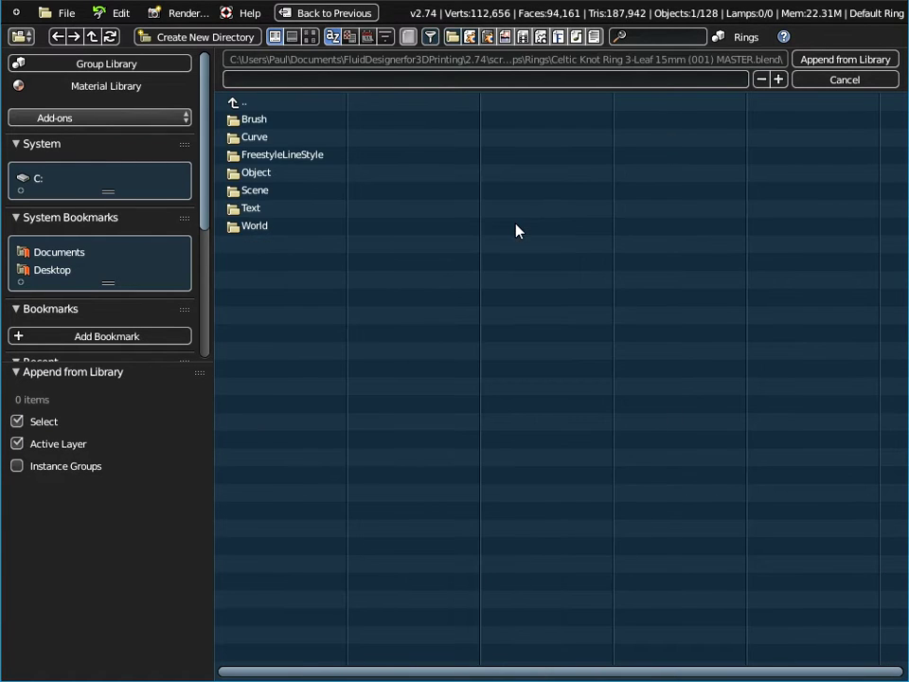
click(254, 173)
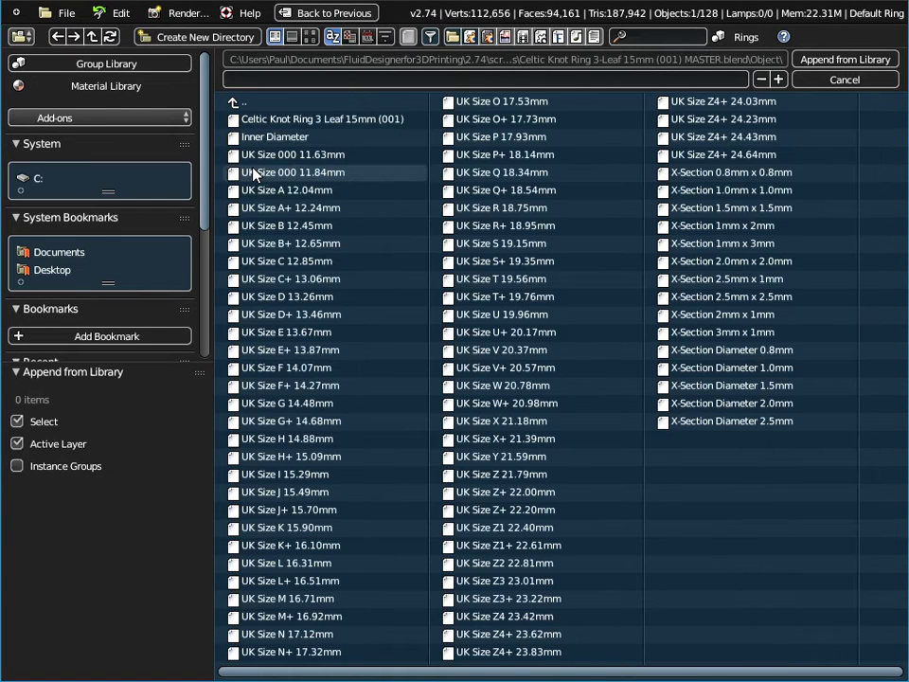
click(298, 122)
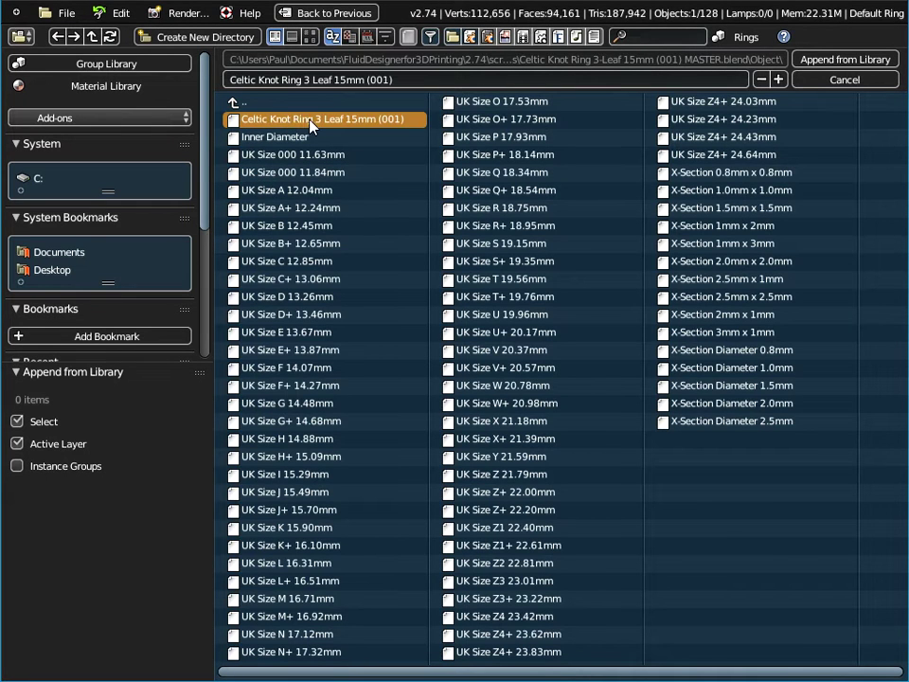
click(828, 66)
middle_drag(531, 446, 571, 459)
right_click(538, 379)
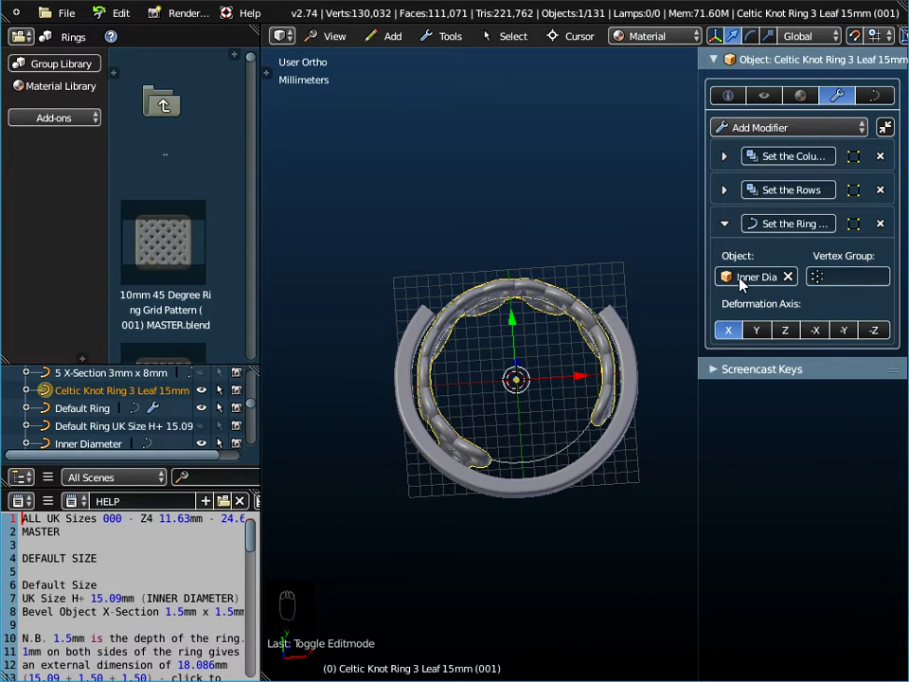
Retarget the knot's Set the Ring Size modifier to UK Size P+ 18.14mm.
drag(707, 270, 633, 275)
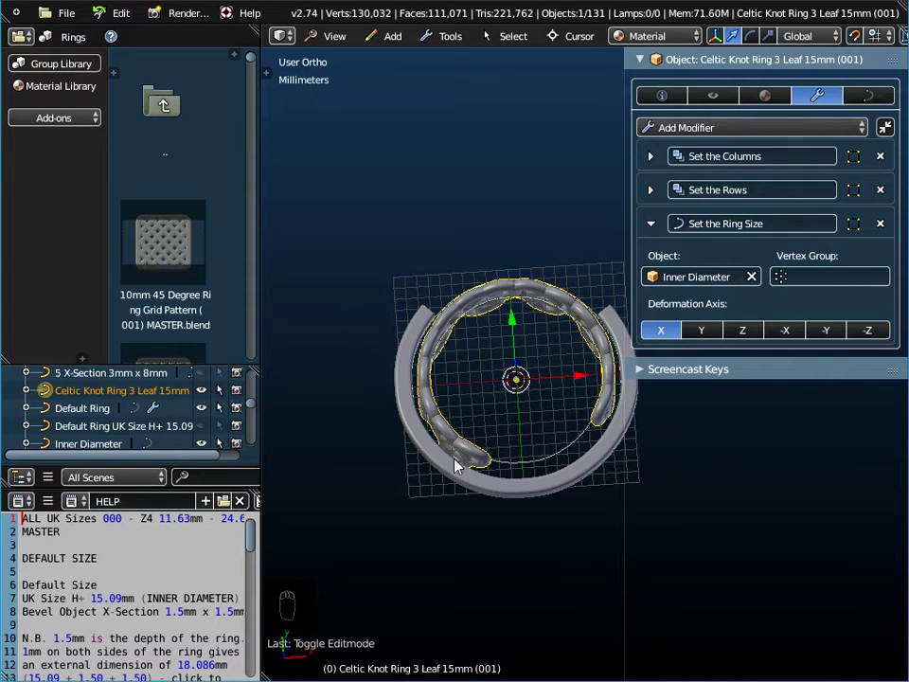
click(692, 278)
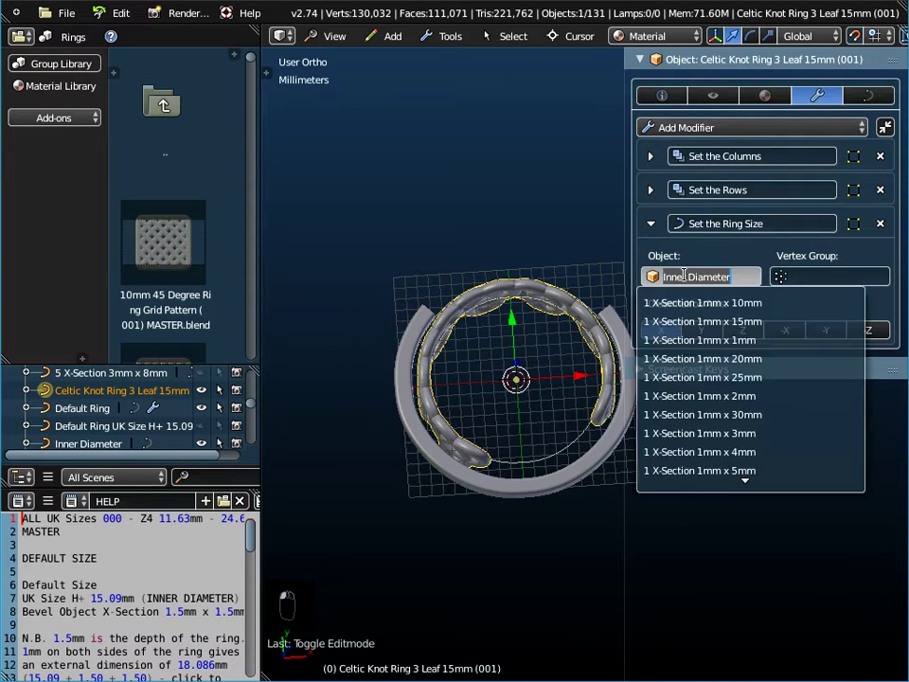
scroll(680, 398, down, 17)
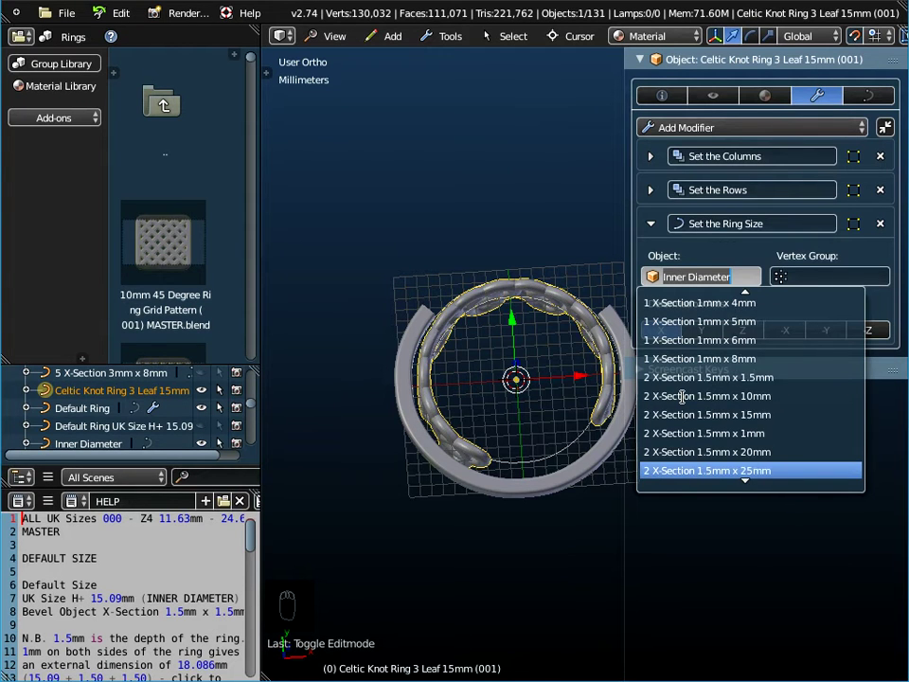
scroll(681, 398, down, 20)
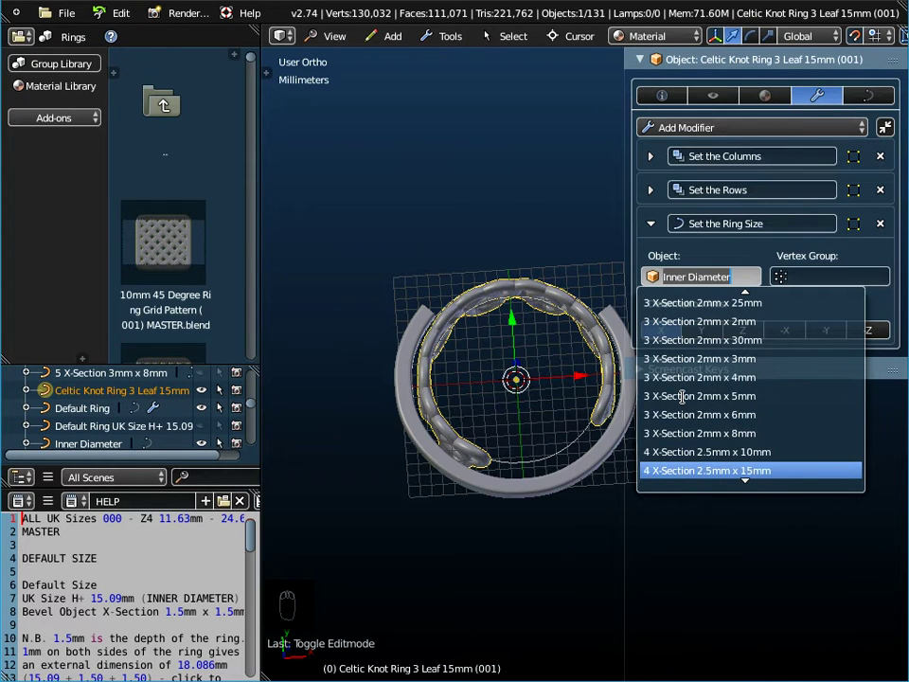
scroll(682, 398, down, 16)
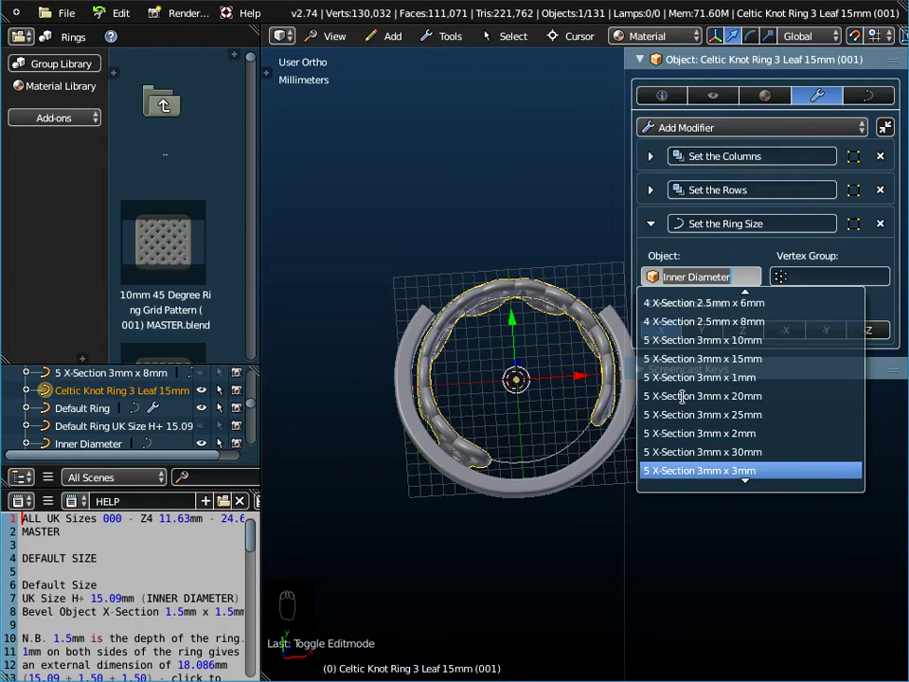
scroll(682, 398, down, 18)
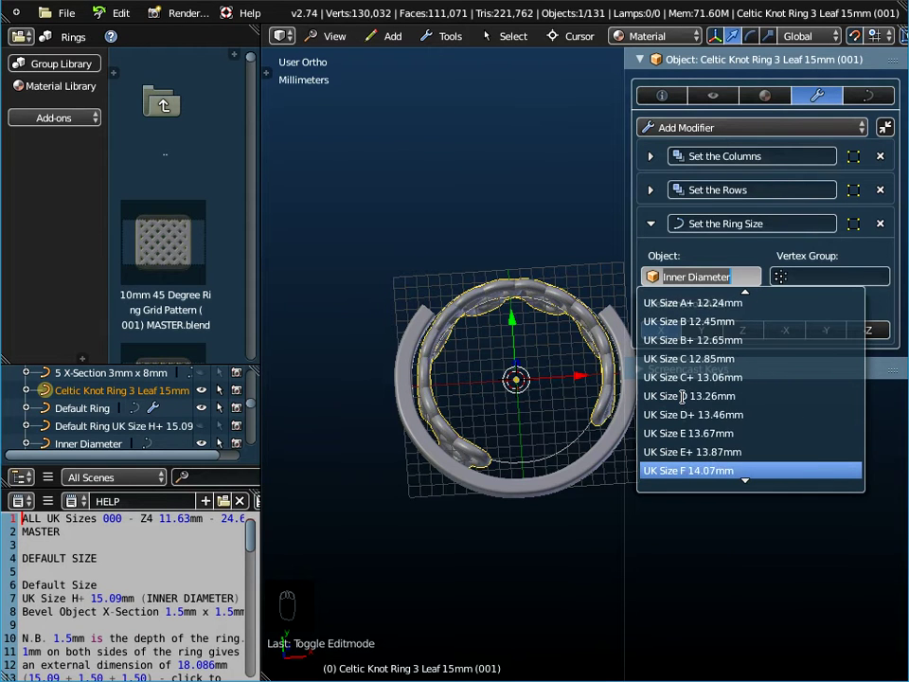
scroll(682, 398, down, 14)
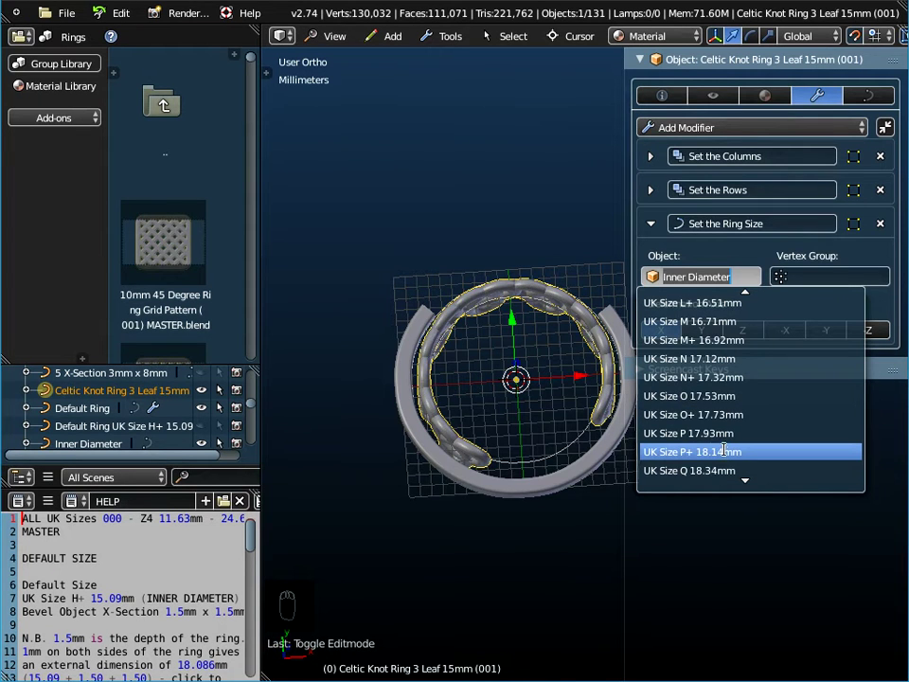
click(729, 458)
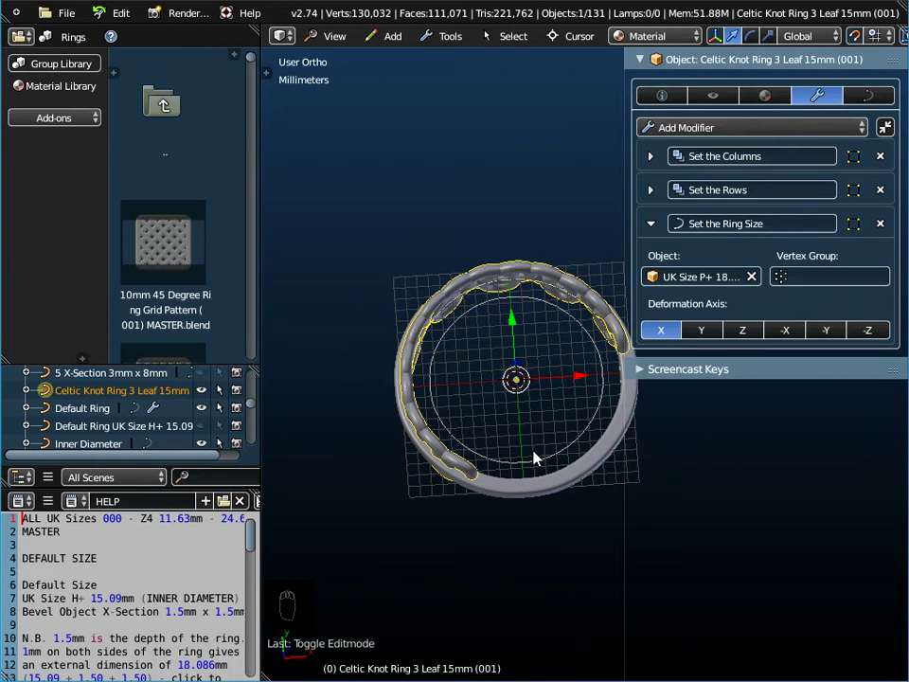
right_click(494, 308)
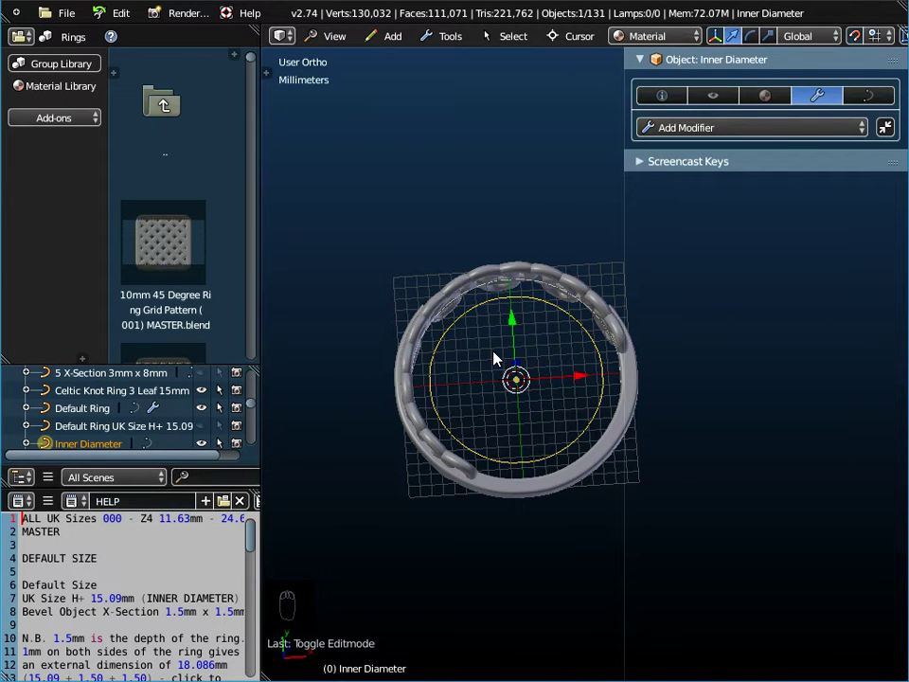
Delete the Inner Diameter guide circle and reselect the Celtic knot ring.
key(x)
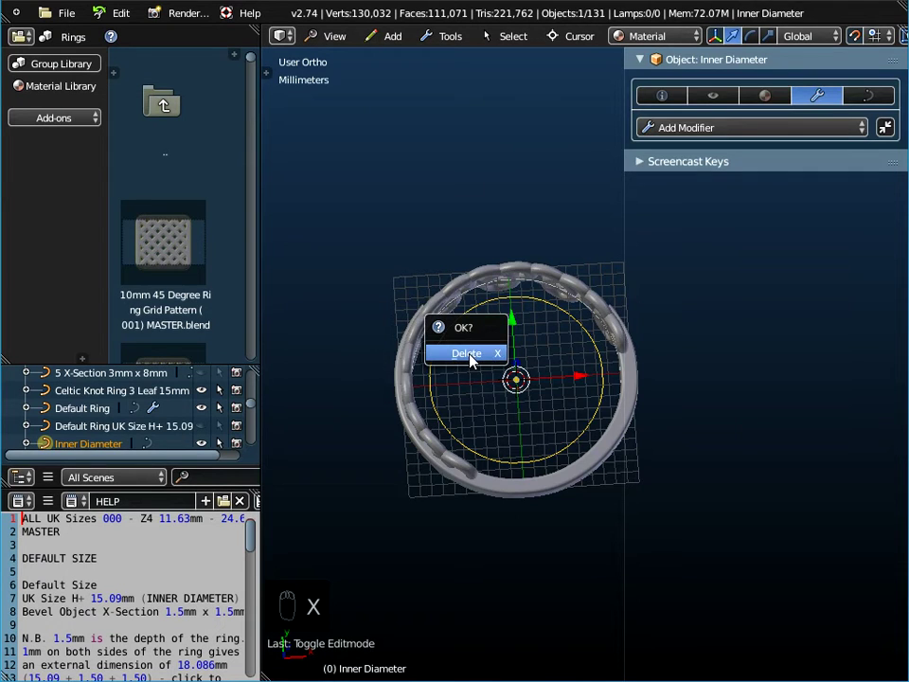
click(471, 361)
middle_drag(469, 361, 520, 338)
right_click(516, 355)
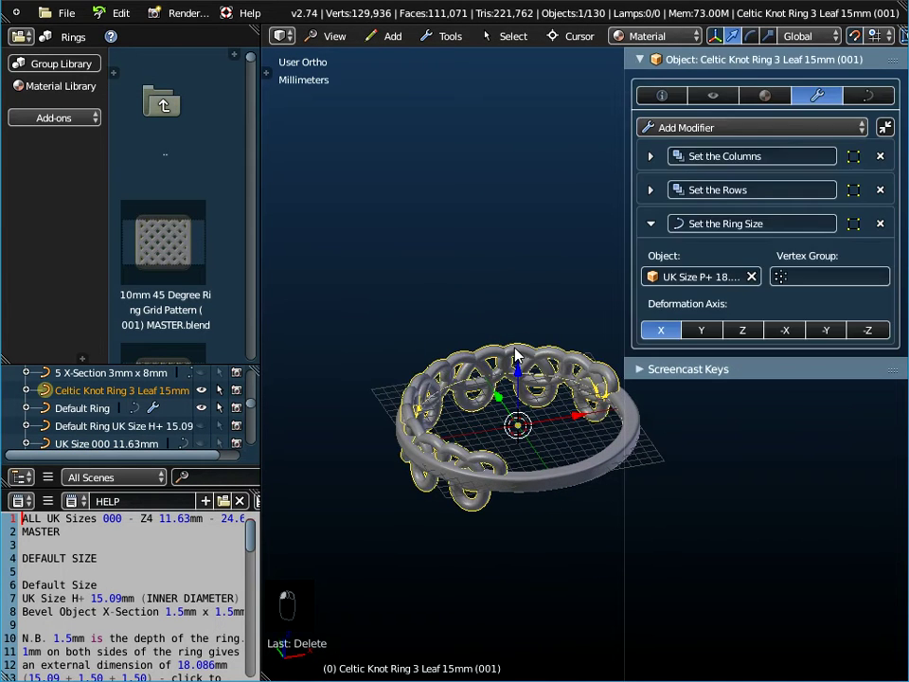
middle_drag(487, 433, 510, 400)
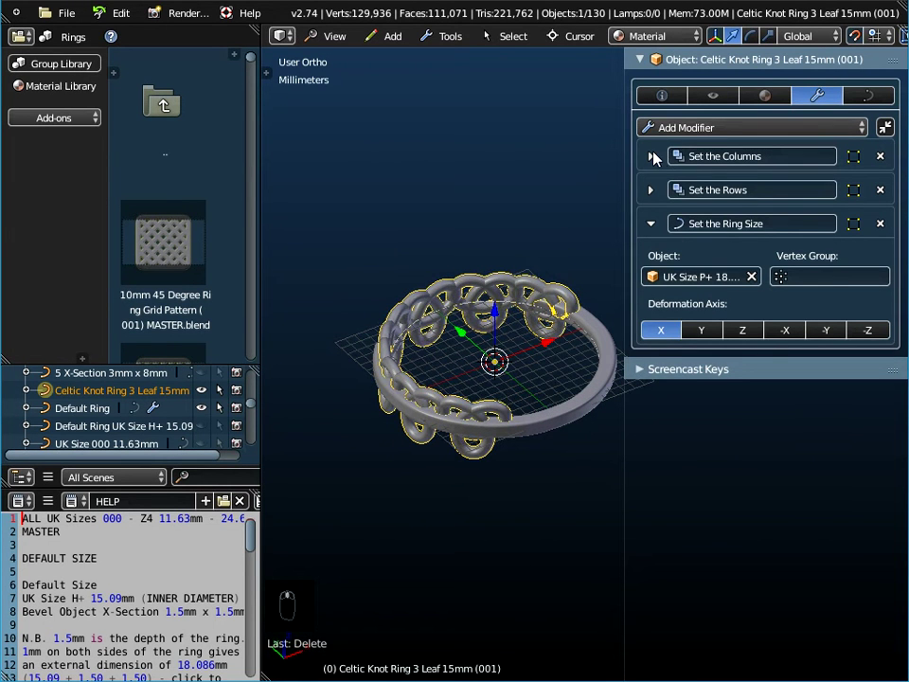
Lower the Set the Columns array count from 7 to 1, leaving a single knot.
click(651, 158)
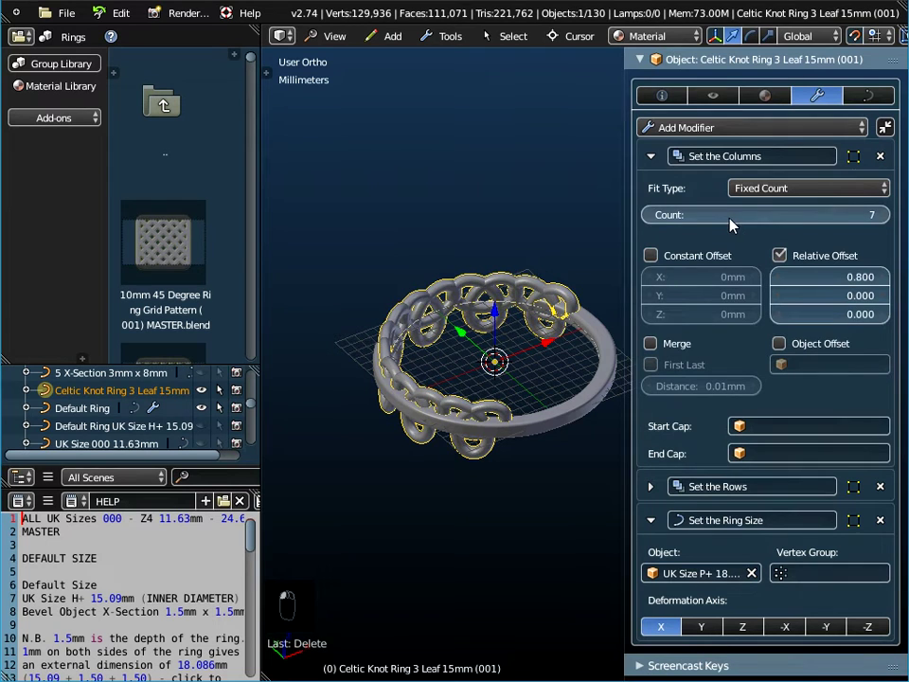
click(650, 216)
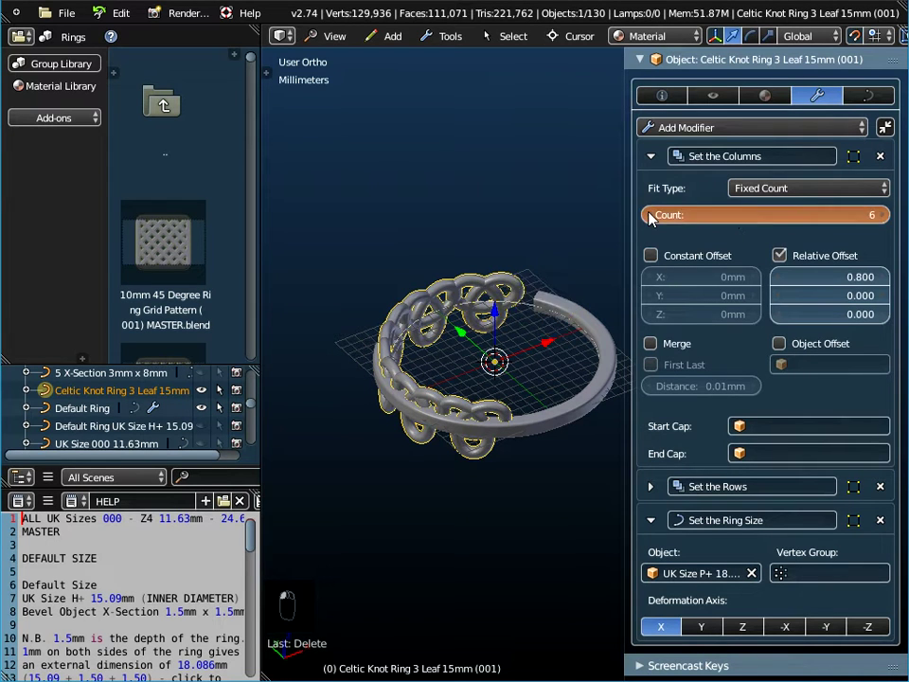
click(650, 216)
click(649, 216)
click(649, 216)
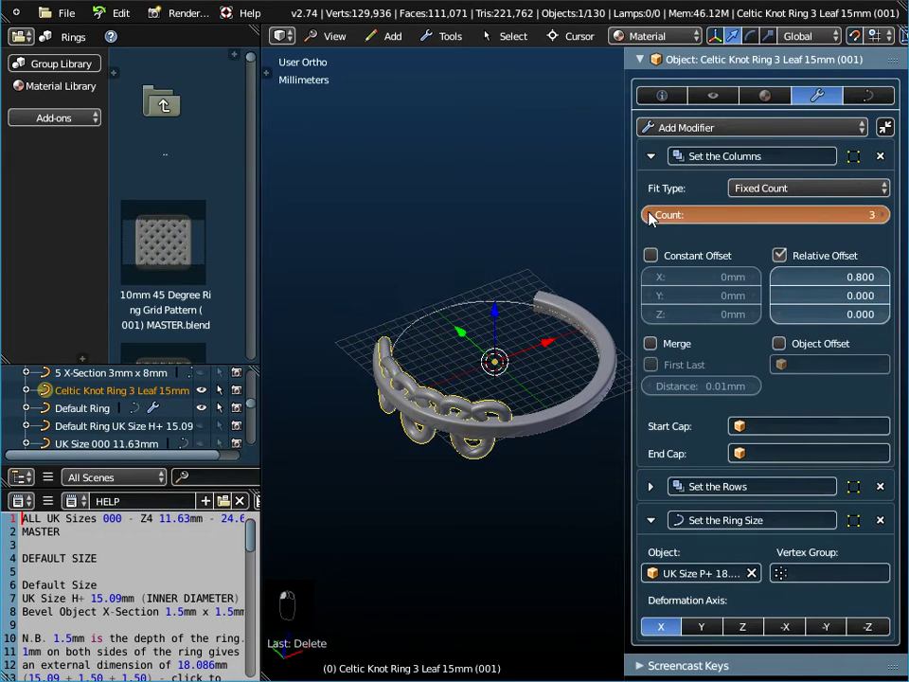
click(650, 216)
click(650, 216)
Check the single knot and compare it with the reference photo of personalised rings.
middle_drag(519, 494, 336, 407)
scroll(512, 411, up, 3)
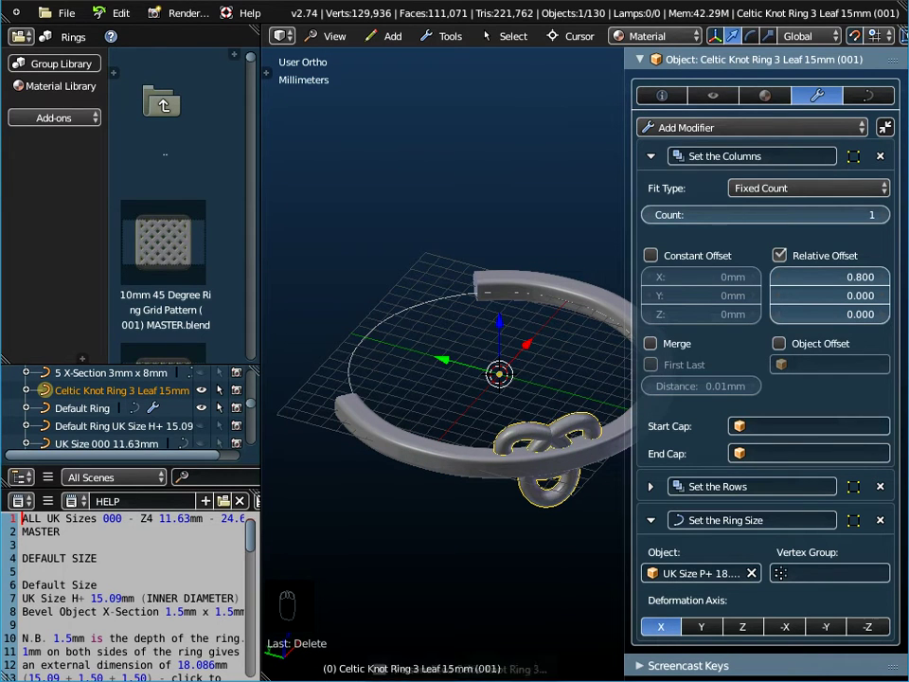
click(456, 654)
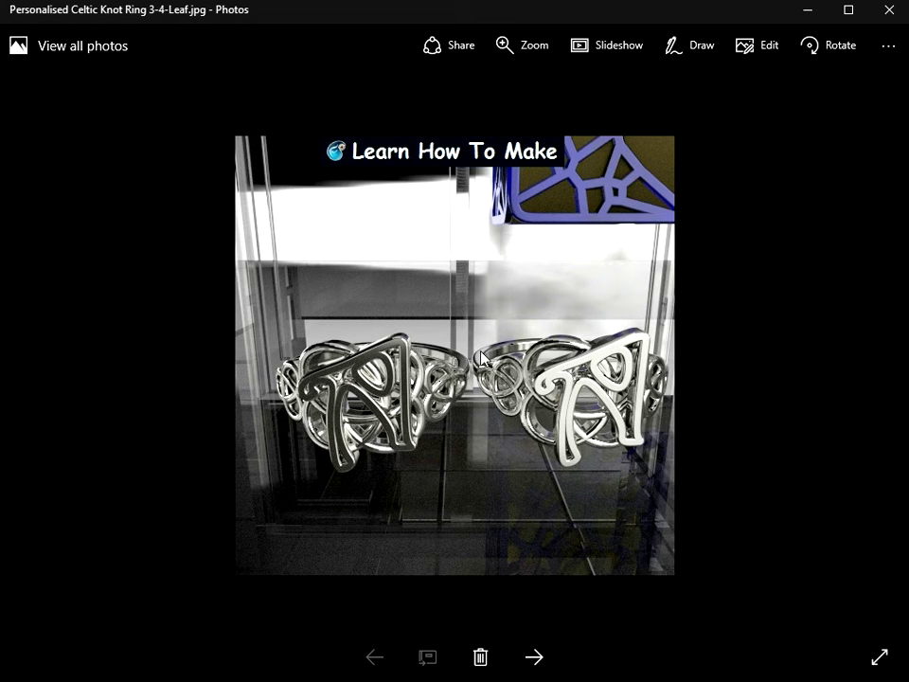
key(alt+Tab)
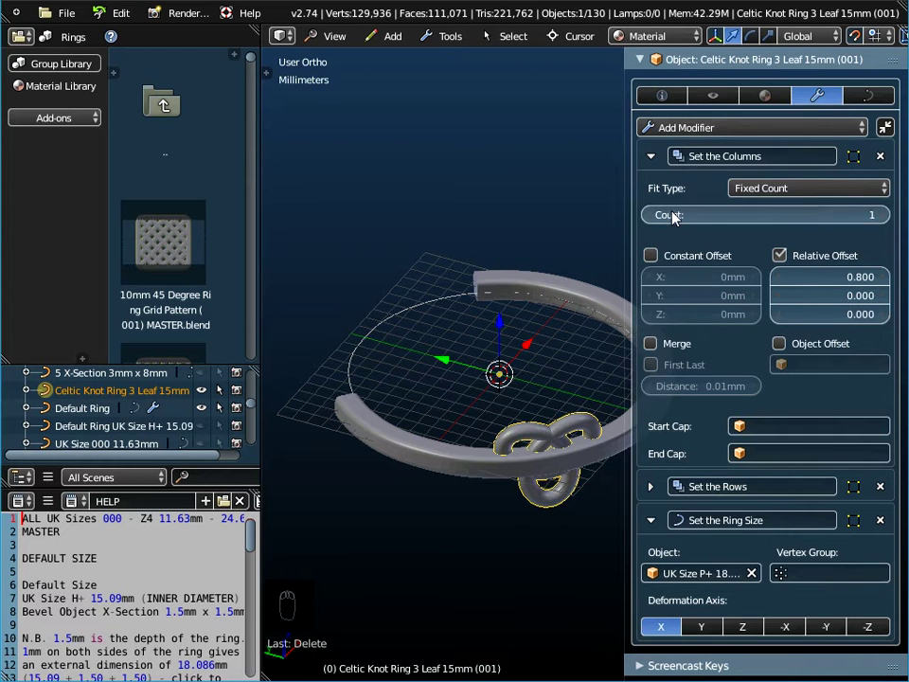
Rotate the single knot to 210° about Y, entered as 30+180.
click(661, 94)
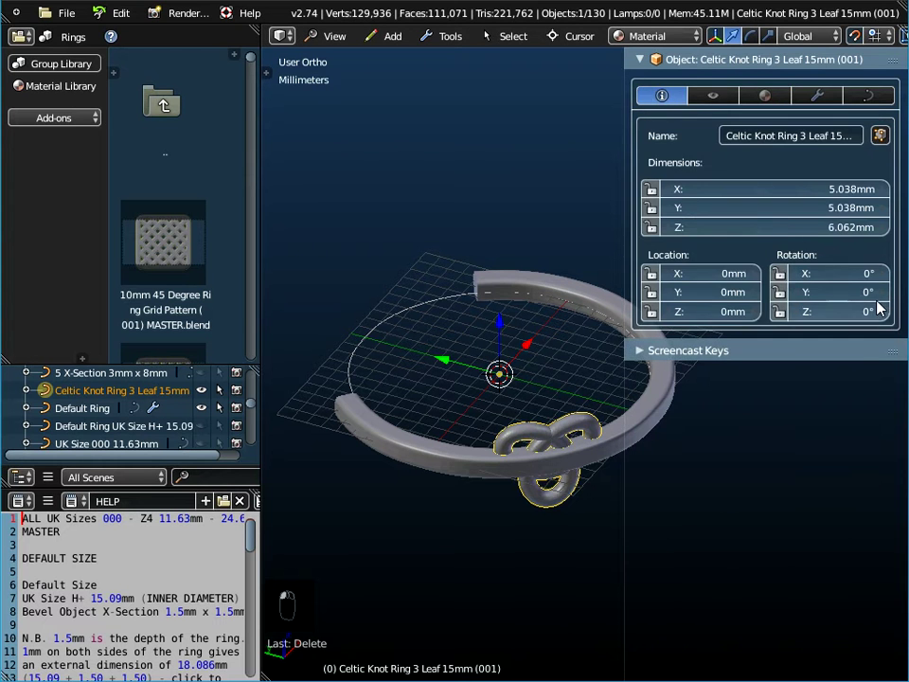
drag(885, 295, 904, 299)
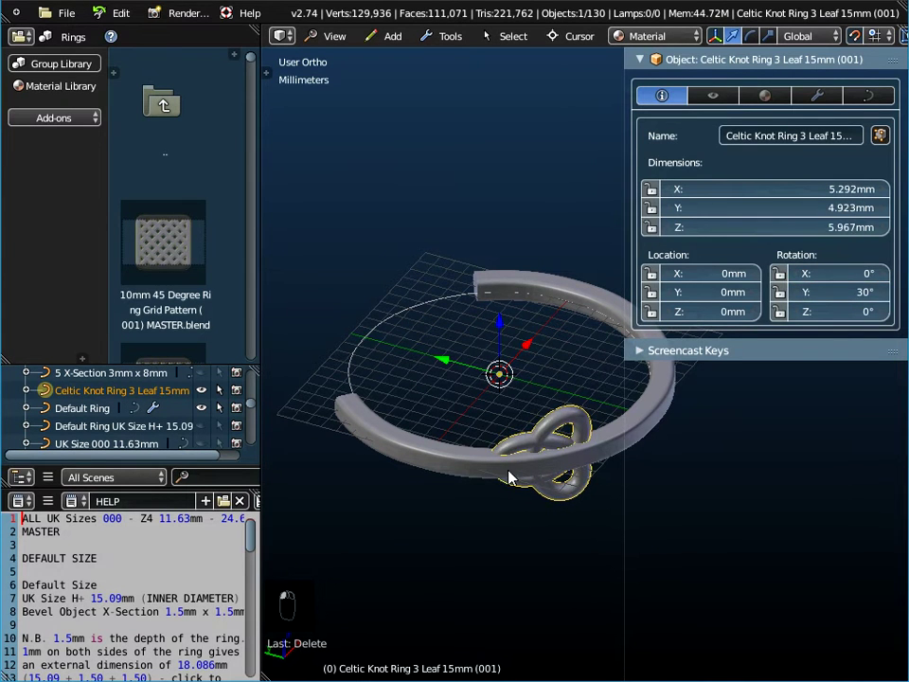
middle_drag(543, 462, 520, 398)
scroll(527, 379, up, 4)
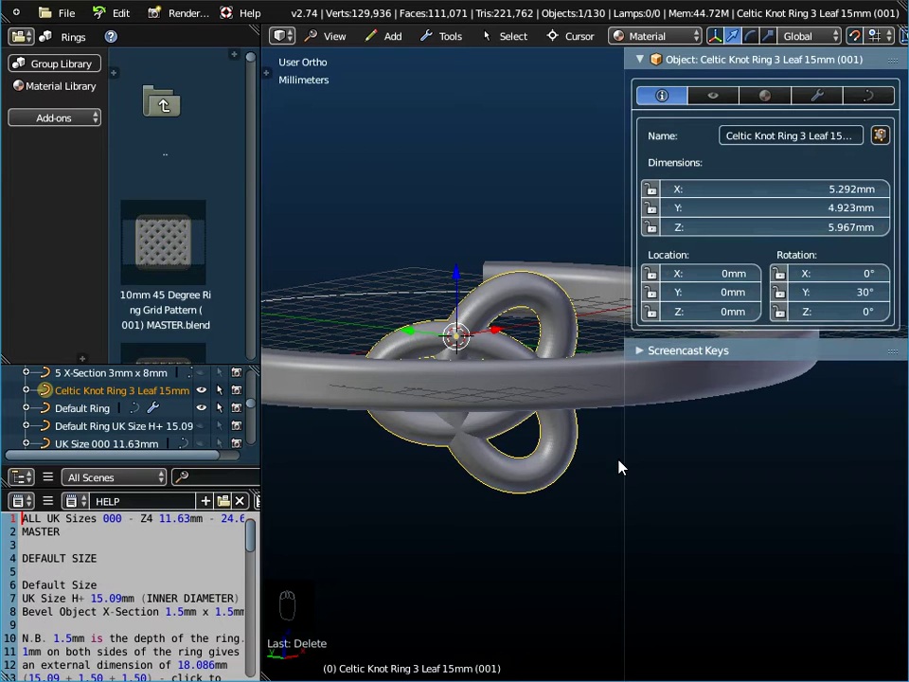
mouse_move(595, 484)
middle_down()
mouse_move(613, 481)
mouse_move(609, 440)
mouse_move(567, 556)
mouse_move(574, 491)
mouse_move(564, 532)
mouse_move(615, 460)
mouse_move(592, 498)
middle_up()
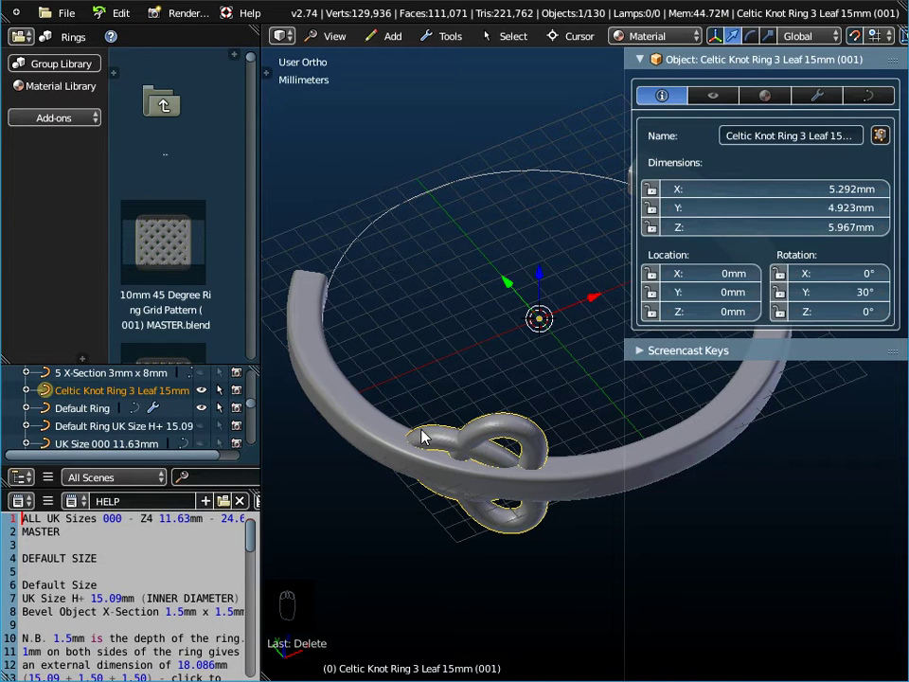
click(826, 294)
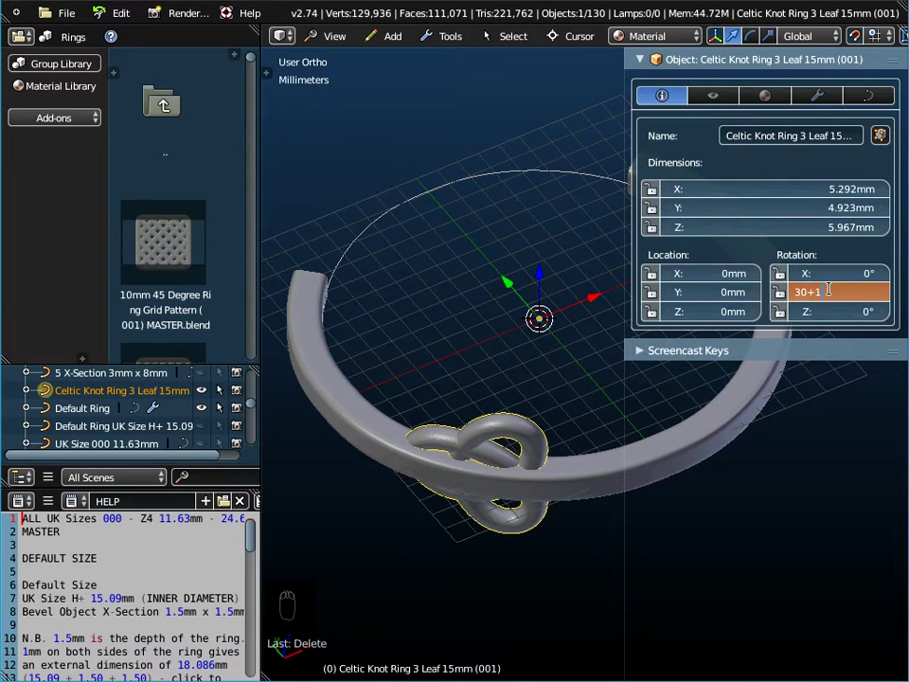
key(Return)
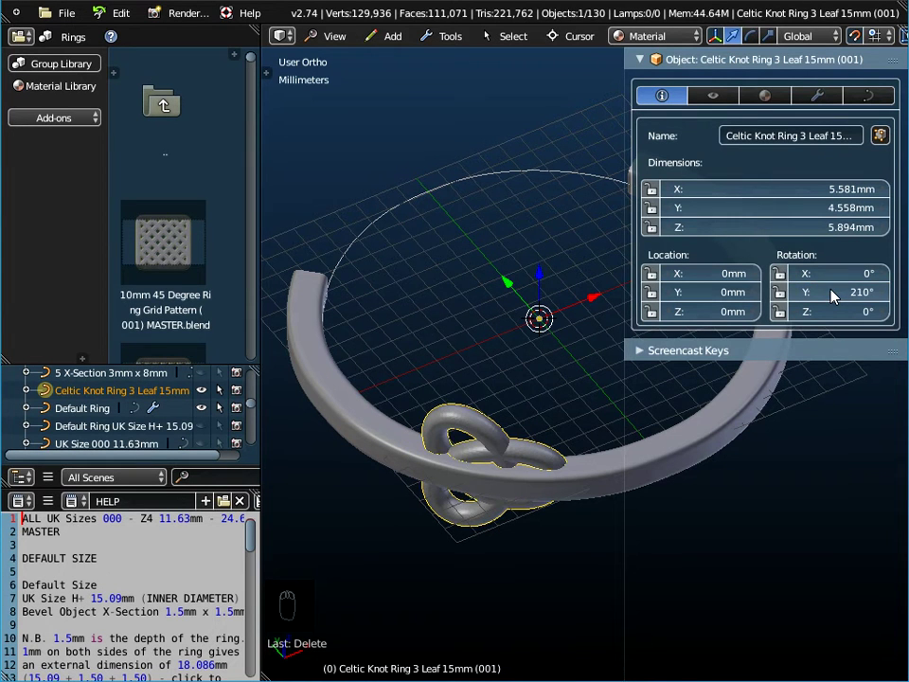
middle_drag(446, 492, 440, 443)
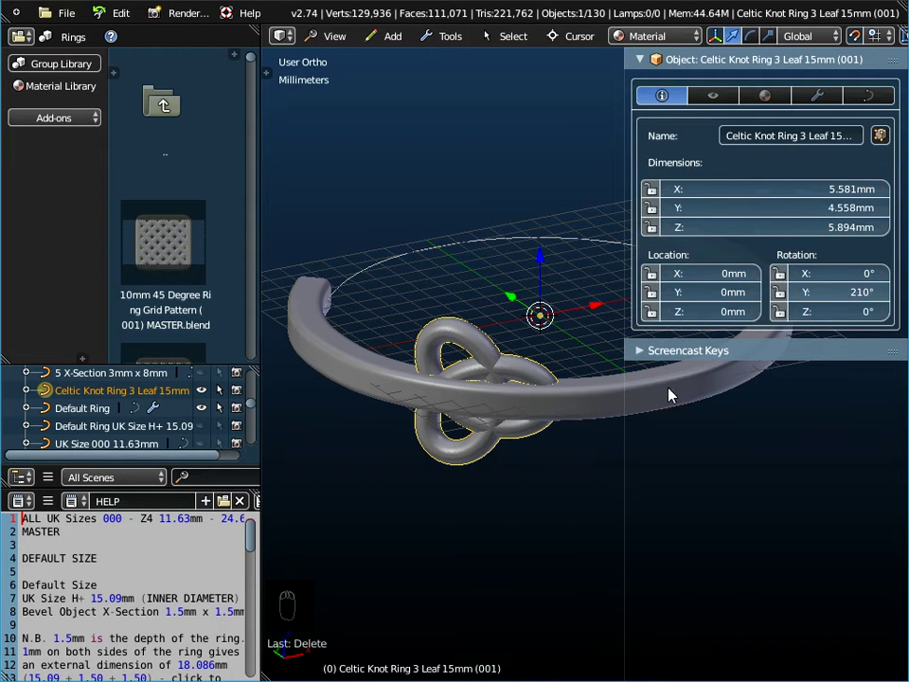
Apply the knot's rotation so it reads 0°, then orbit to inspect the ring.
key(ctrl+a)
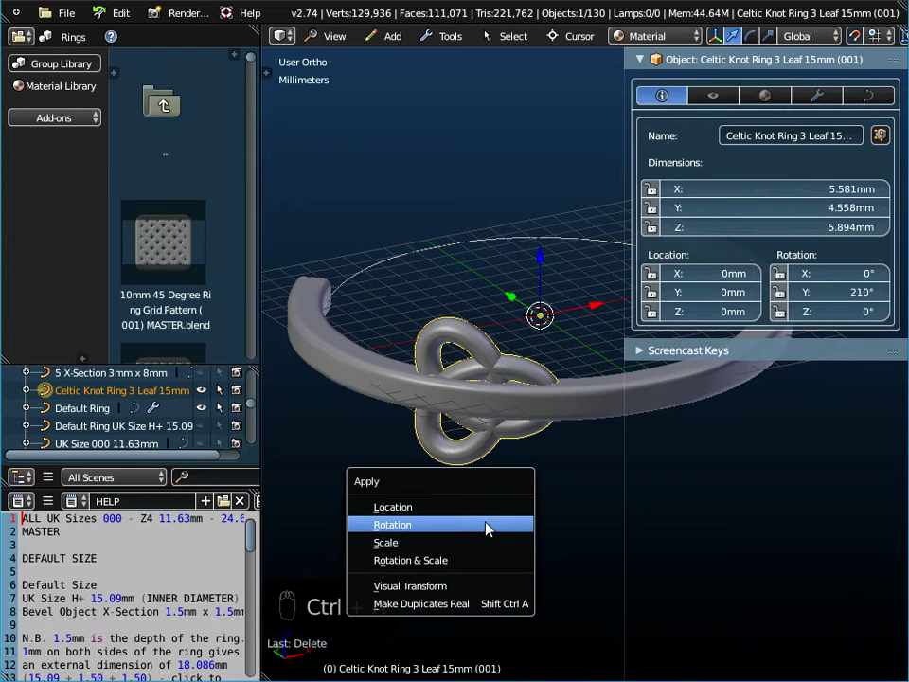
click(485, 527)
middle_drag(571, 448, 767, 298)
middle_drag(636, 371, 450, 417)
scroll(544, 443, down, 4)
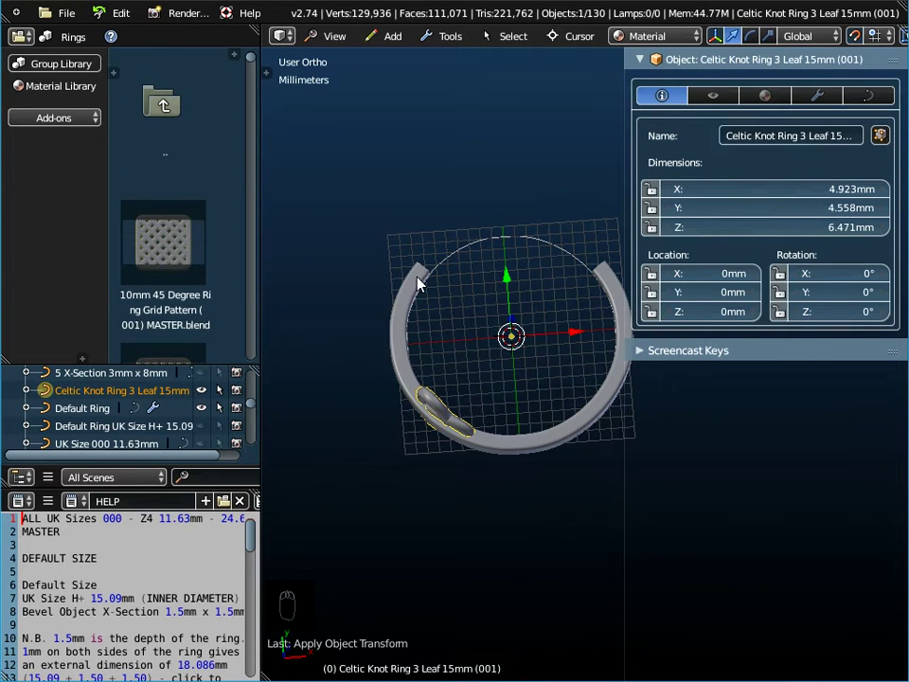
middle_drag(440, 368, 431, 331)
scroll(463, 339, down, 4)
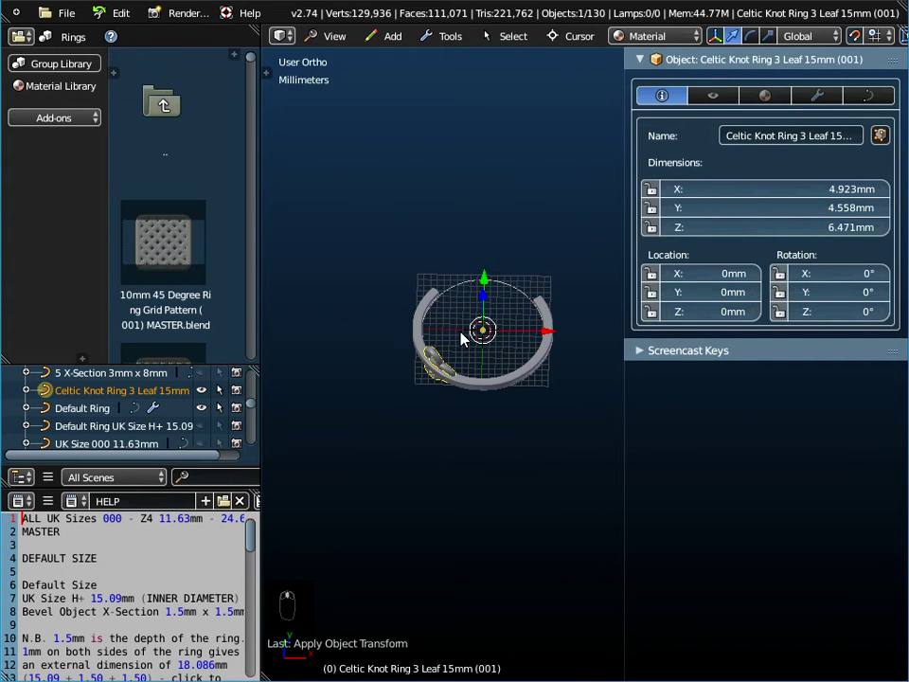
click(339, 37)
In top view, select all knot curve points and shift them along X to 8.9952mm.
click(341, 116)
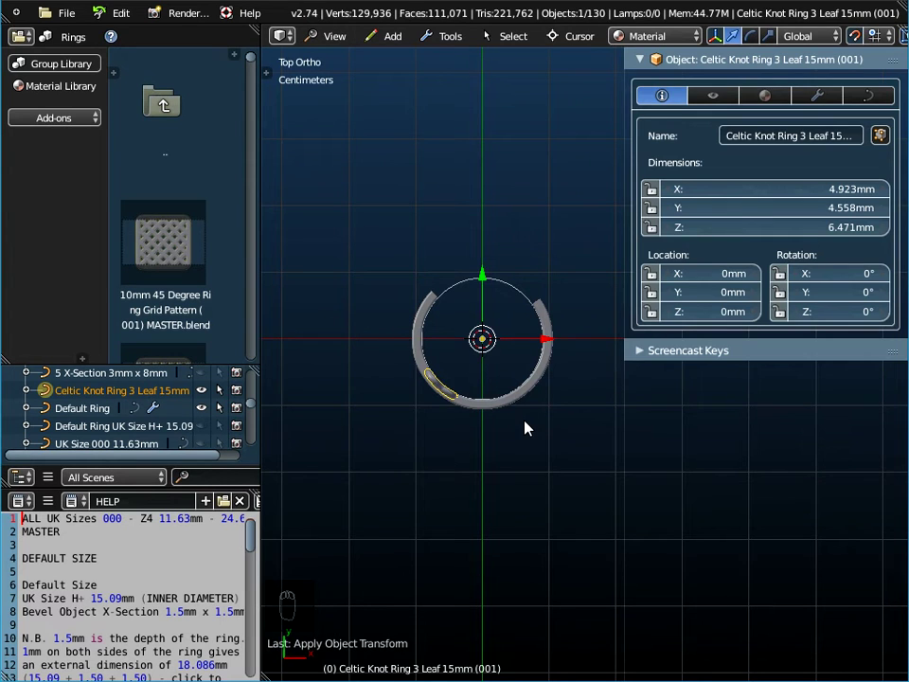
key(Tab)
scroll(500, 346, up, 2)
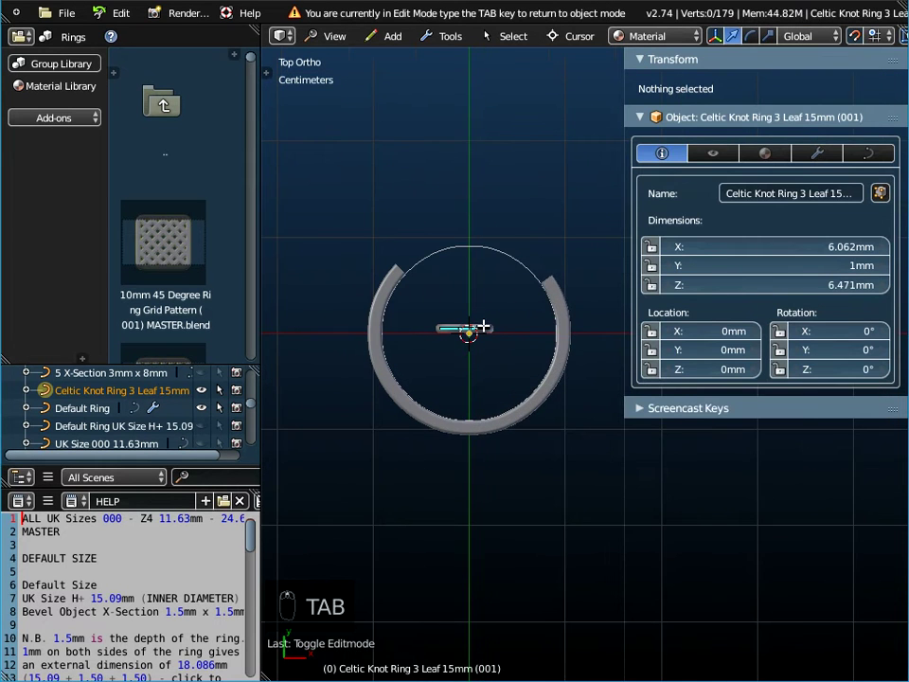
scroll(483, 326, up, 1)
key(a)
key(a)
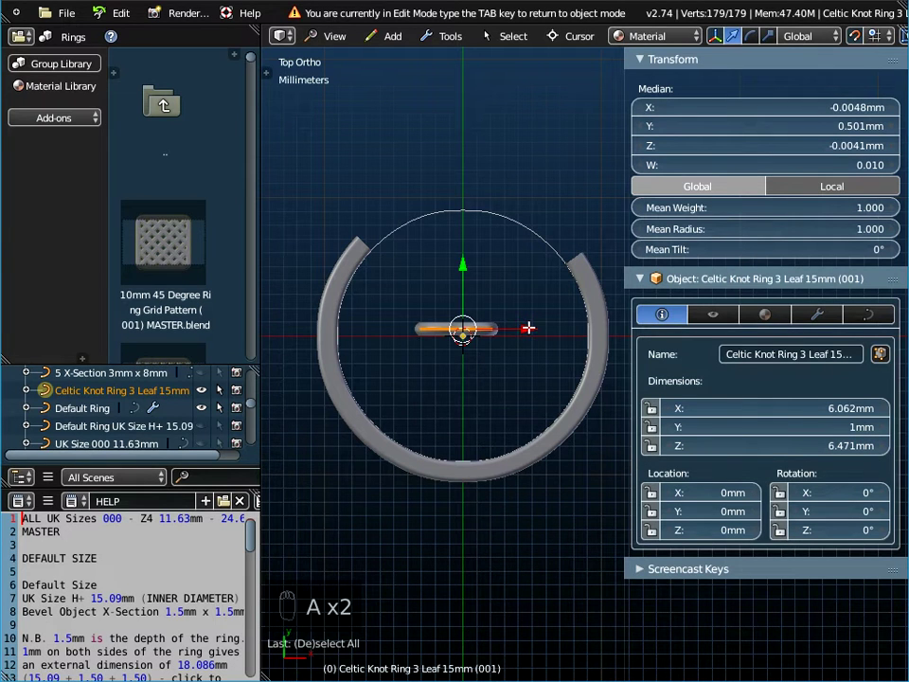
drag(527, 328, 438, 326)
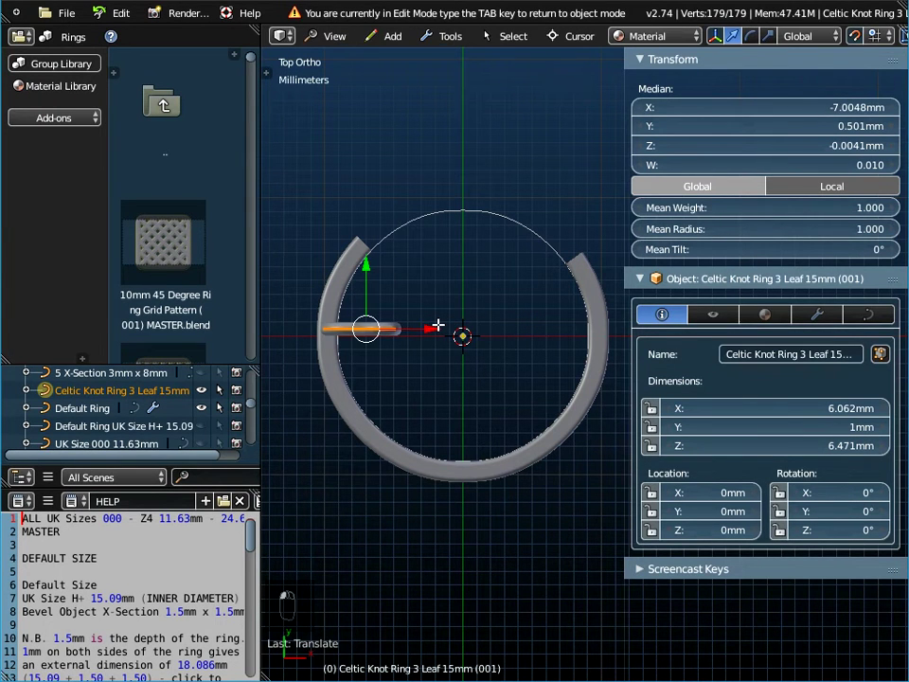
key(Tab)
key(Tab)
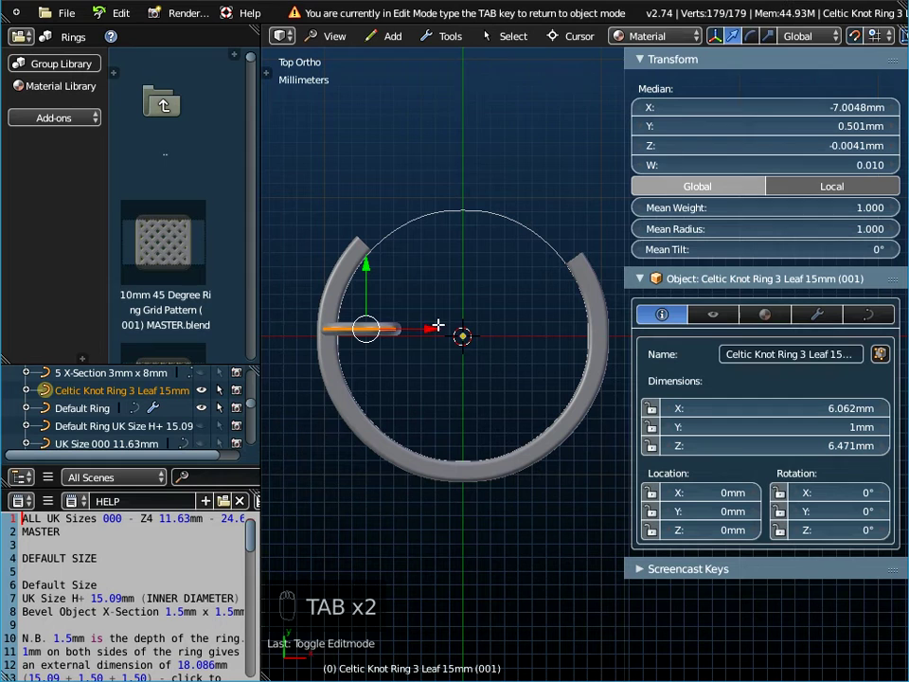
drag(424, 327, 635, 330)
key(Tab)
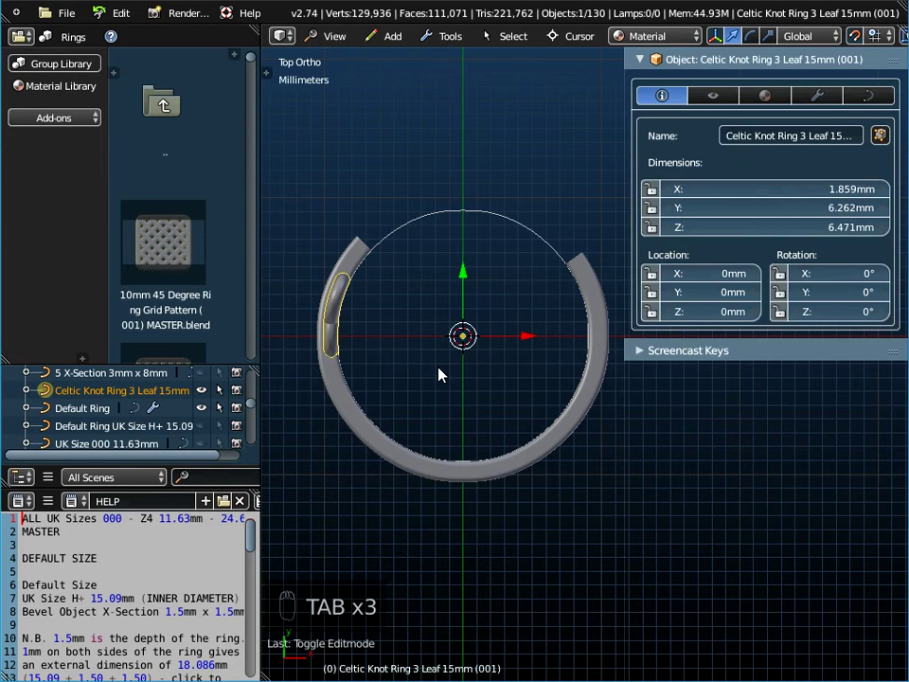
key(Tab)
Push the knot curve further along X, to 12.9952mm and then 14.9952mm.
shift+middle_drag(458, 381, 362, 380)
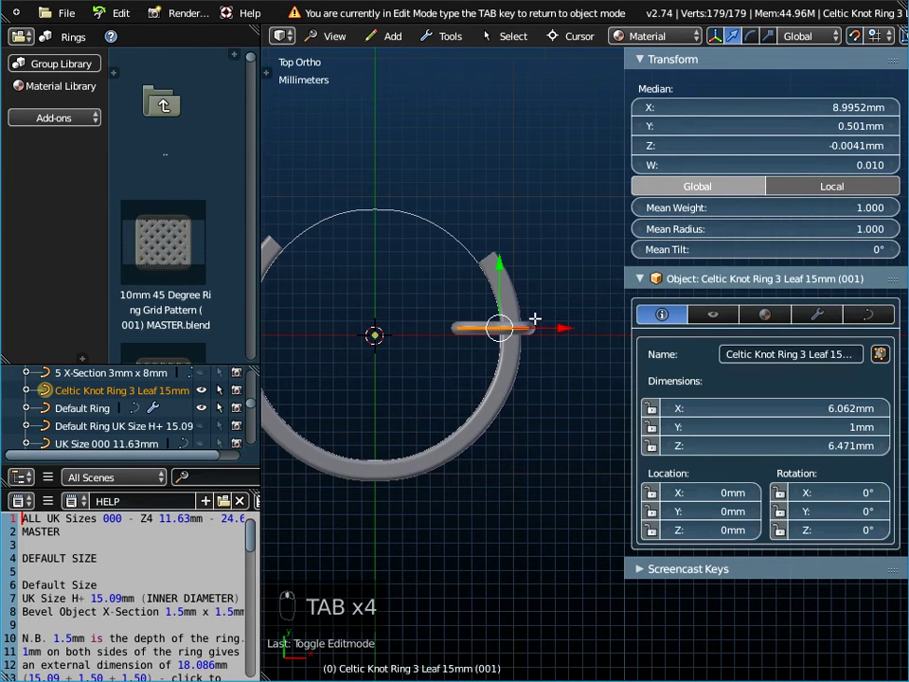
drag(565, 327, 613, 316)
key(Tab)
shift+middle_drag(386, 385, 554, 418)
scroll(430, 344, up, 2)
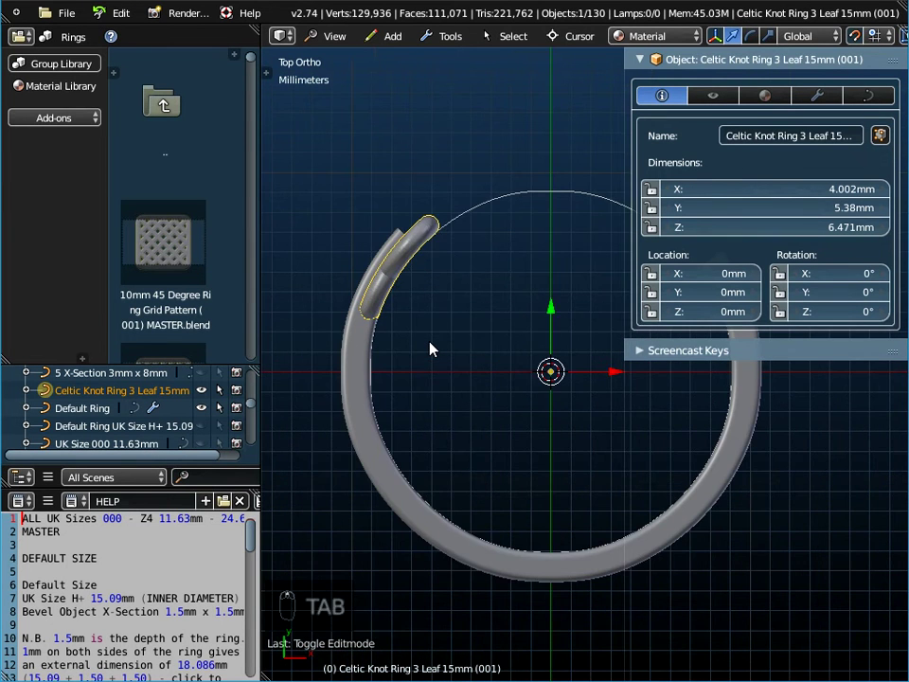
scroll(430, 350, down, 2)
shift+middle_drag(477, 408, 355, 402)
key(Tab)
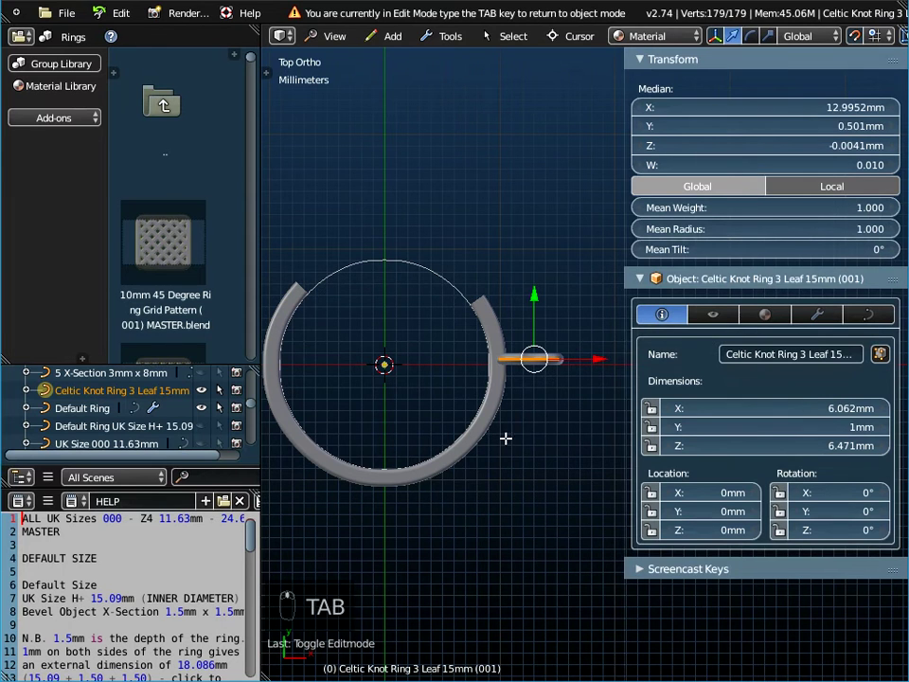
drag(602, 356, 618, 357)
Exit Edit Mode and orbit to confirm the knot sits on the band.
scroll(543, 389, up, 4)
scroll(548, 357, up, 5)
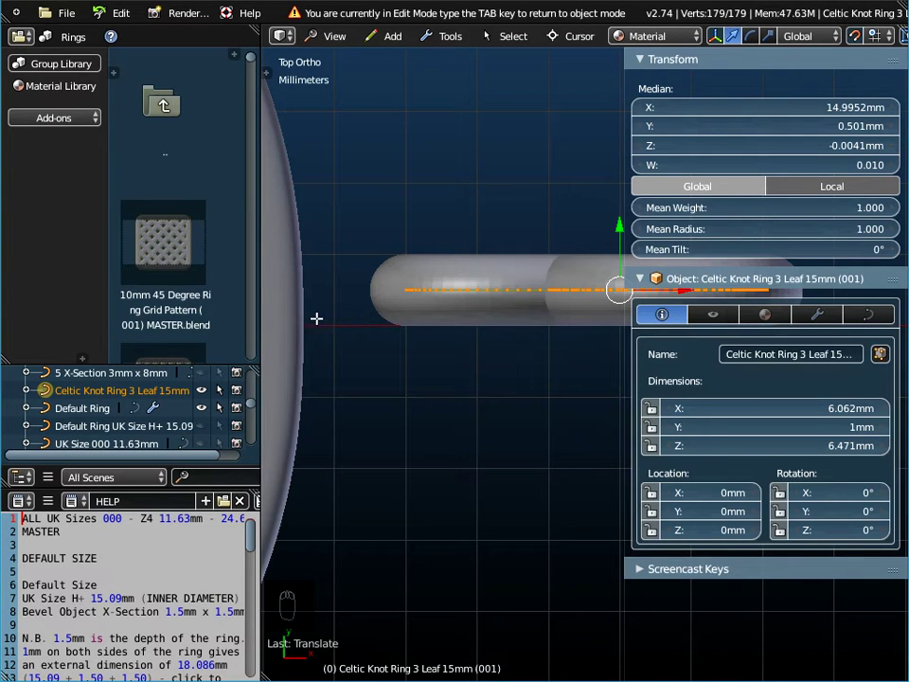
scroll(383, 325, down, 3)
scroll(417, 350, down, 3)
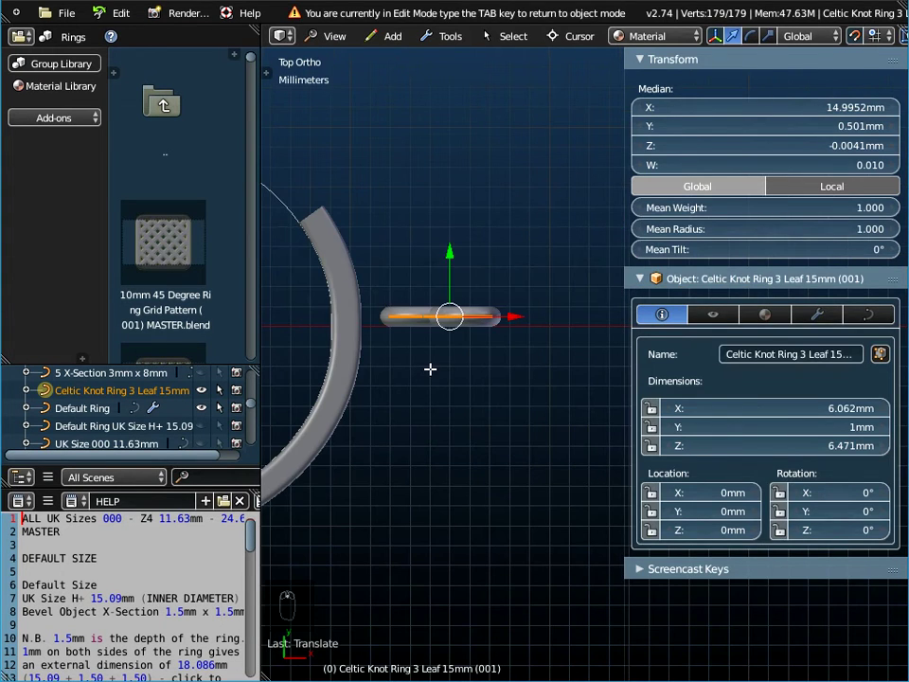
key(Tab)
scroll(568, 397, down, 2)
scroll(450, 388, down, 1)
scroll(483, 407, down, 2)
scroll(406, 365, up, 6)
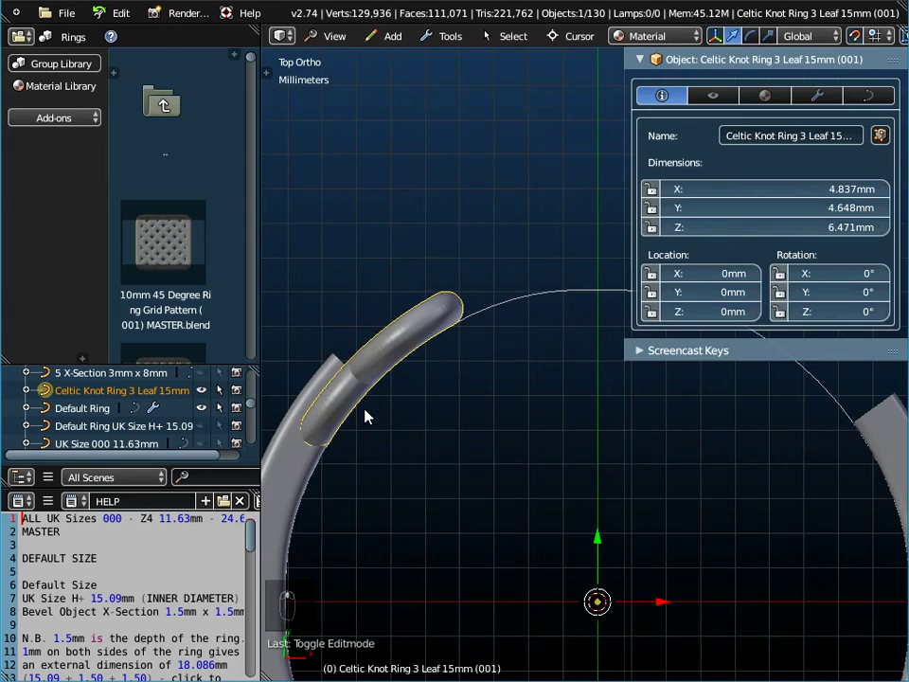
middle_drag(360, 420, 378, 427)
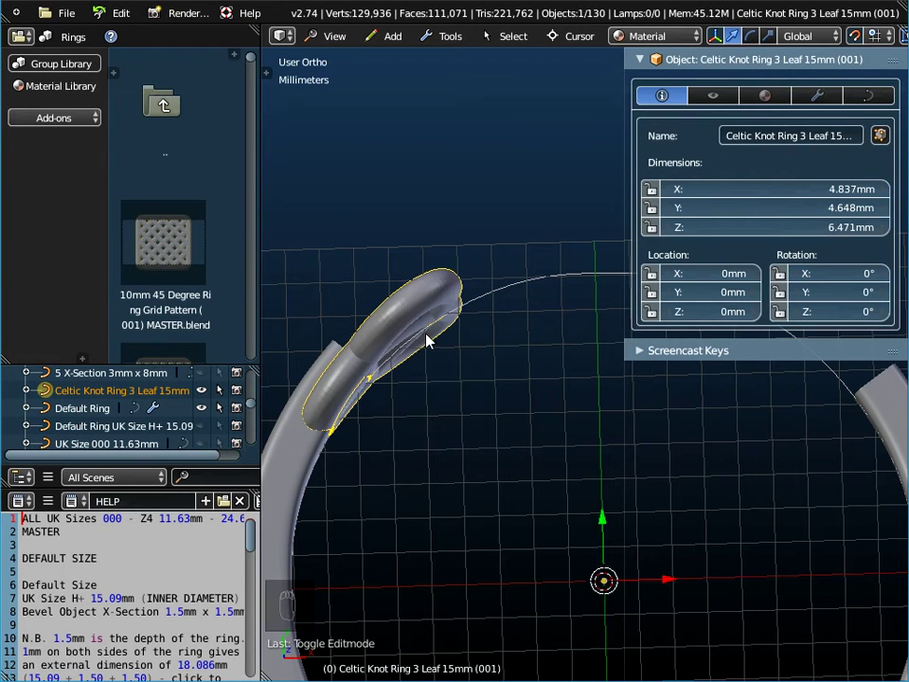
middle_drag(493, 384, 460, 421)
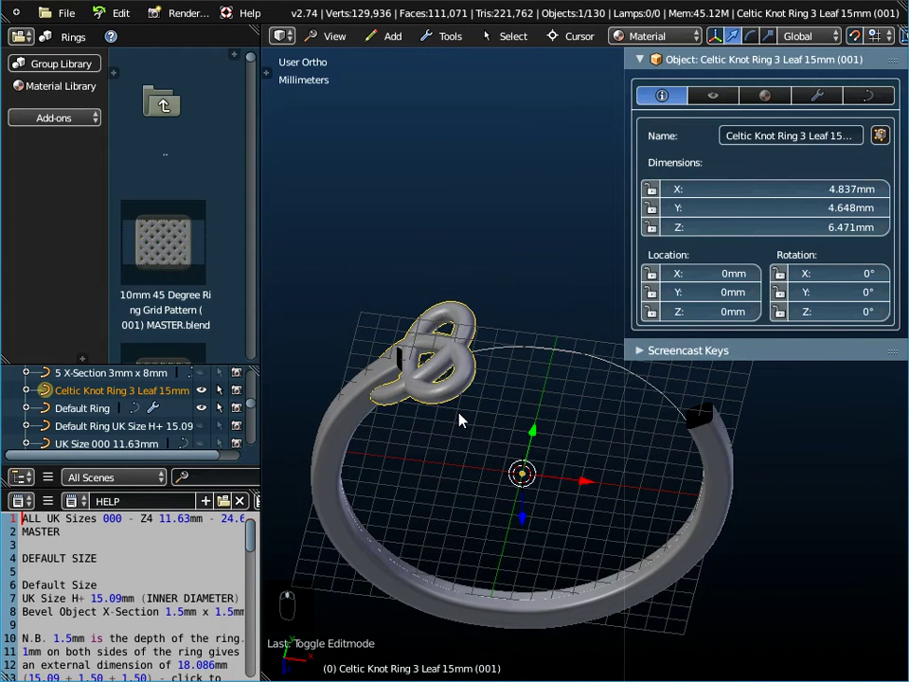
Set the knot curve's bevel object to 3 X-Section 2mm x 1mm, after trying 1mm x 2mm.
click(871, 98)
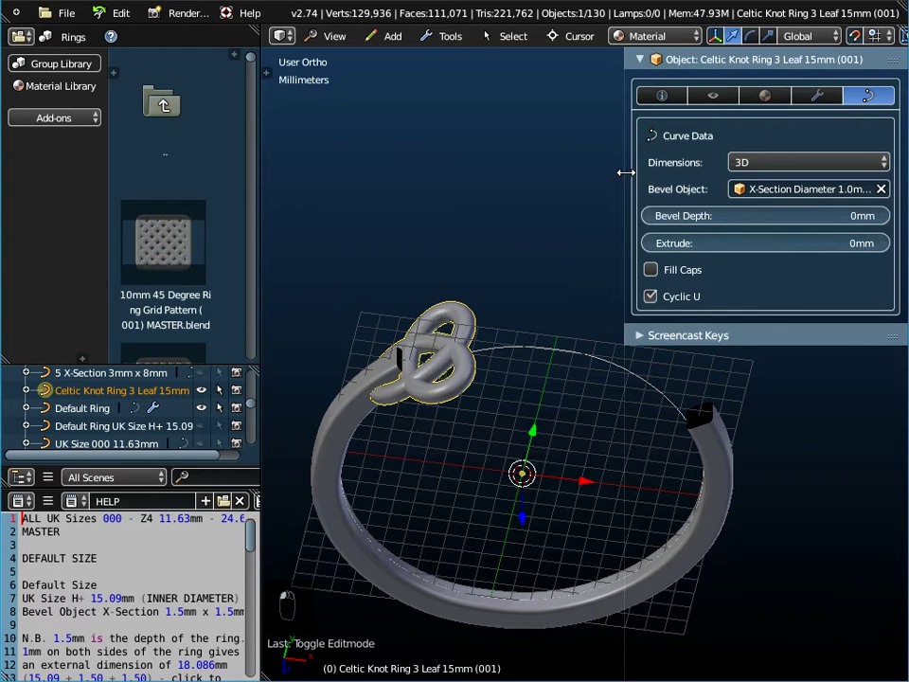
drag(625, 173, 574, 172)
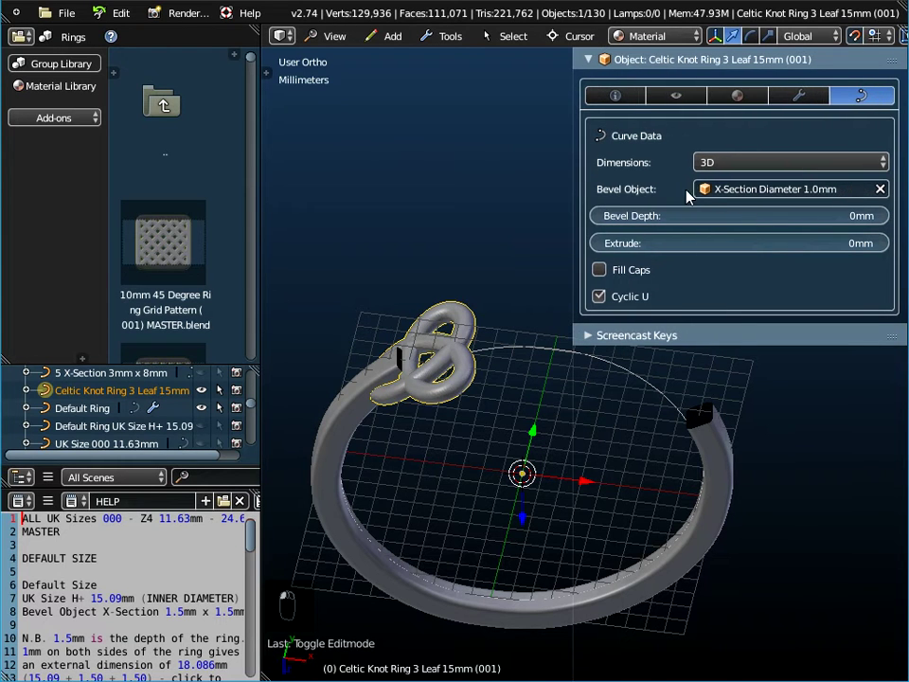
click(784, 190)
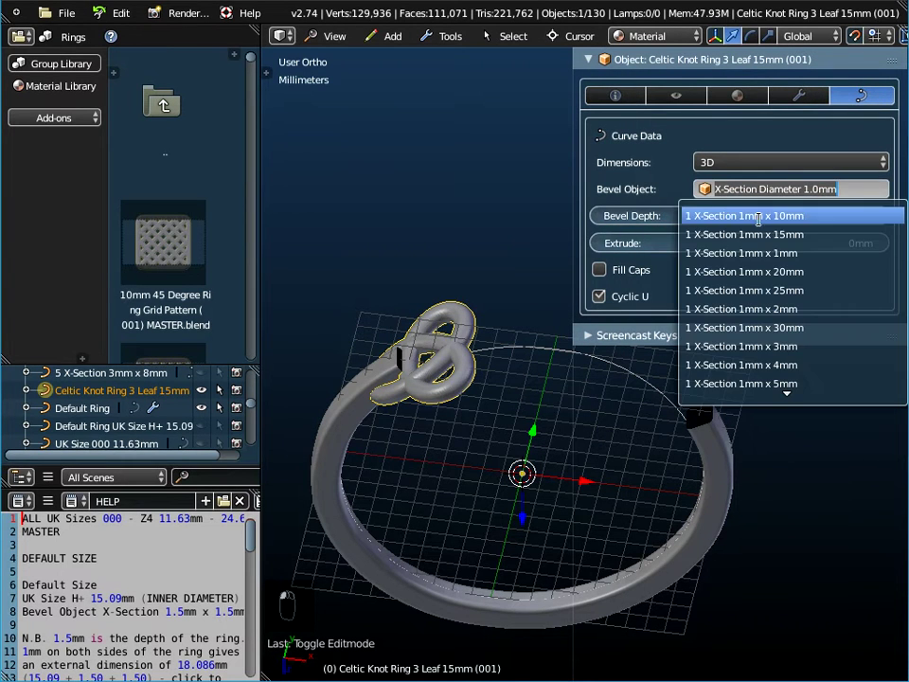
click(764, 308)
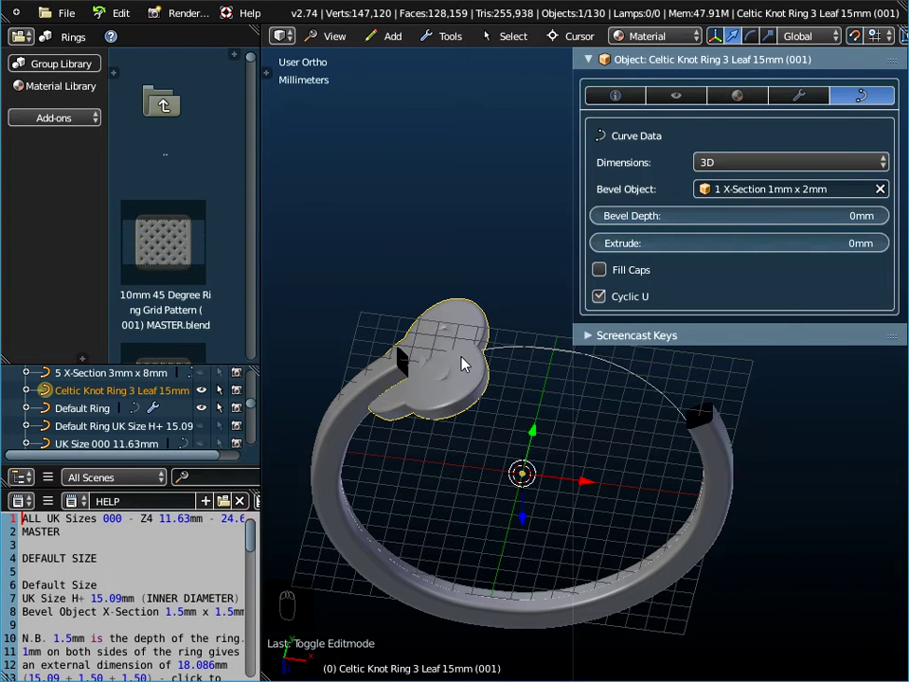
click(763, 189)
scroll(762, 332, down, 9)
scroll(763, 331, down, 17)
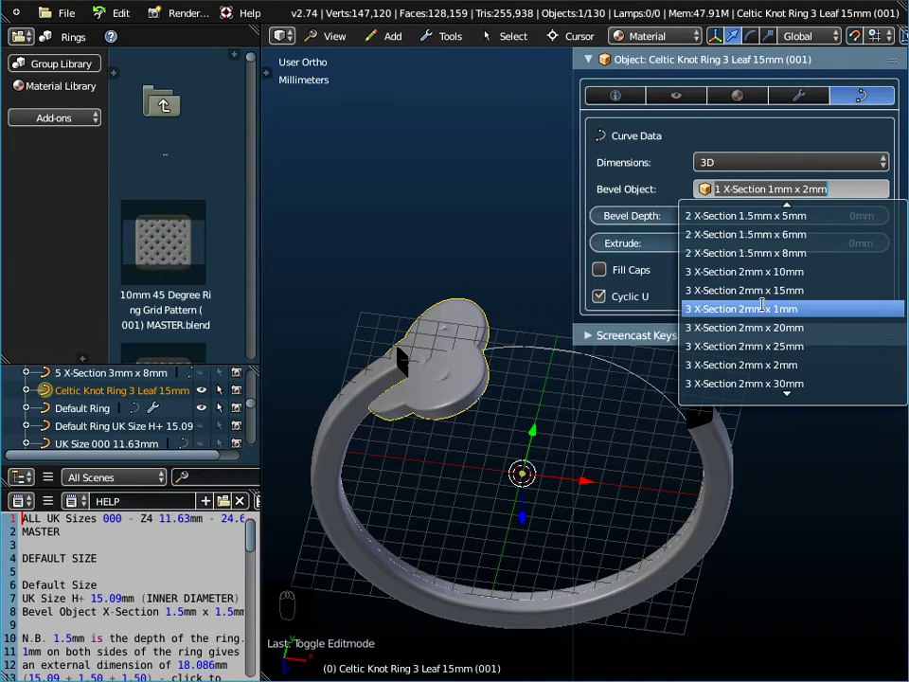
click(763, 309)
middle_drag(494, 390, 485, 277)
middle_drag(437, 360, 476, 312)
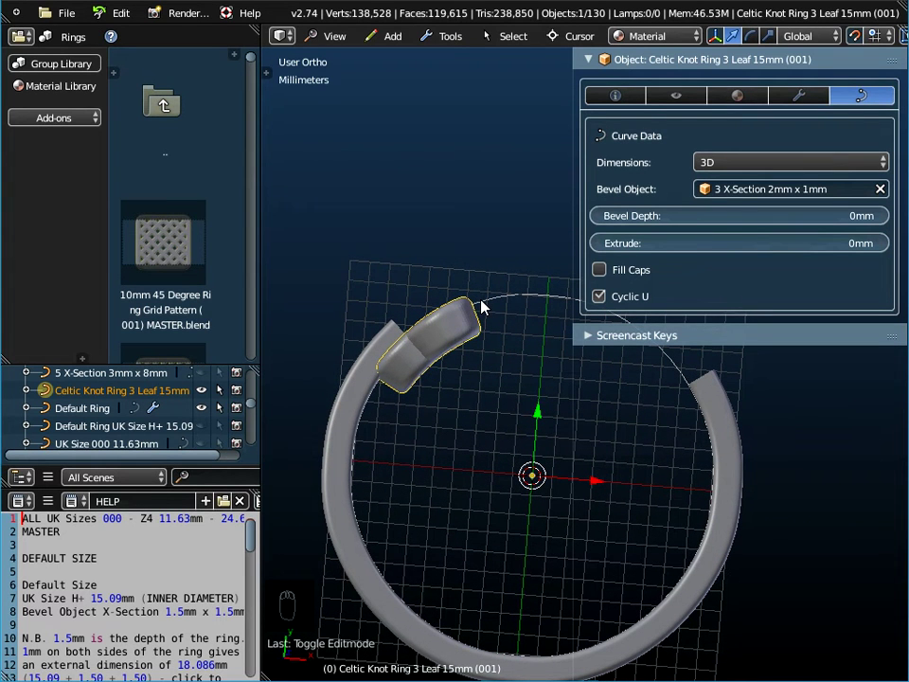
From top view, enter Edit Mode on the knot curve and centre on the selected point.
scroll(466, 322, down, 3)
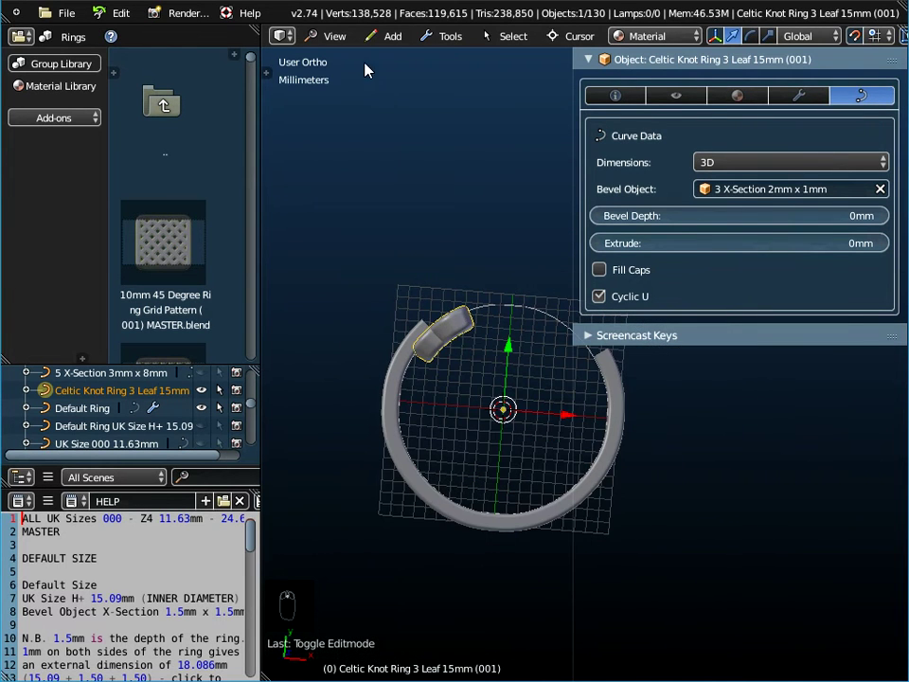
click(335, 36)
click(340, 117)
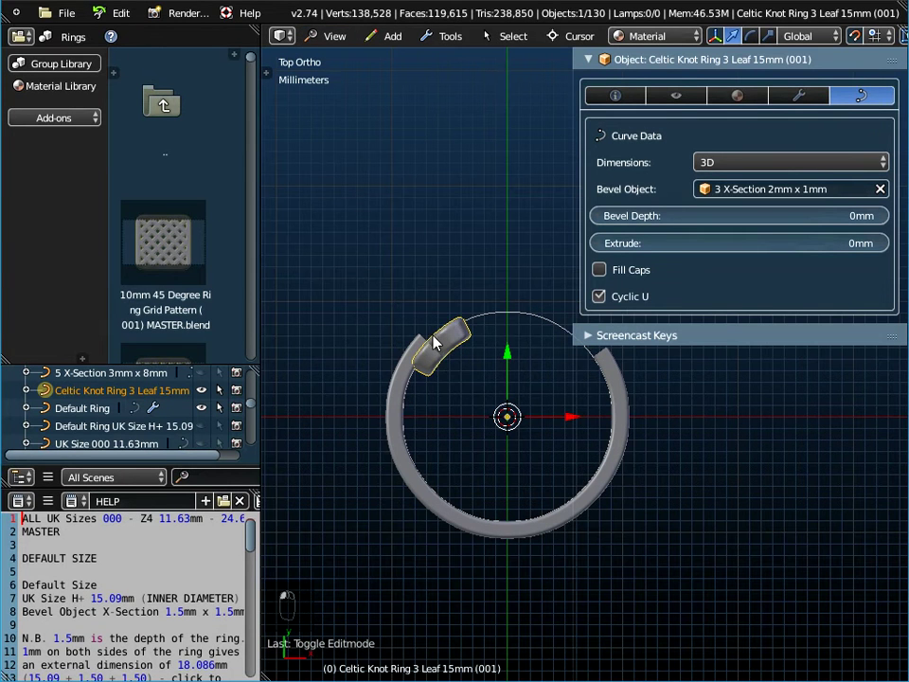
key(Tab)
shift+middle_drag(471, 400, 444, 390)
key(KP_Decimal)
scroll(517, 400, up, 5)
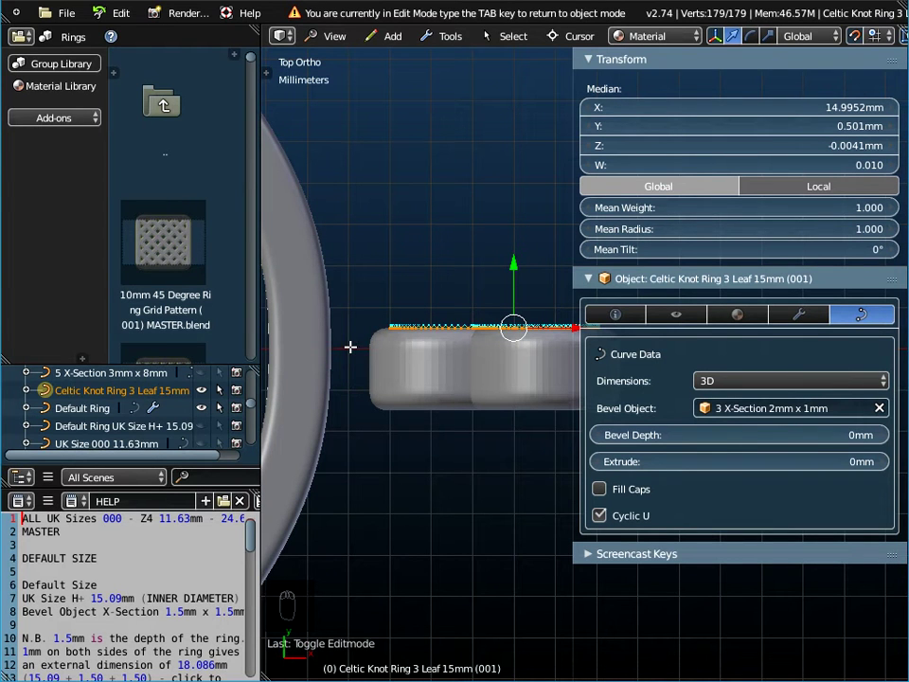
Set the selected curve point's Y position to 2mm.
click(886, 127)
drag(886, 127, 903, 127)
click(893, 126)
click(893, 126)
click(893, 126)
click(892, 127)
click(892, 127)
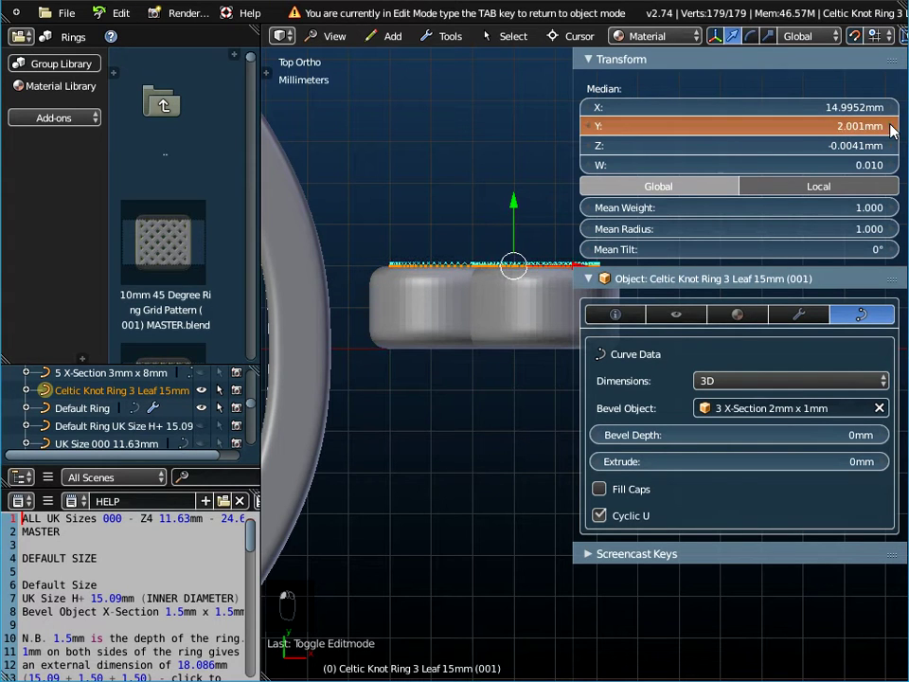
click(766, 127)
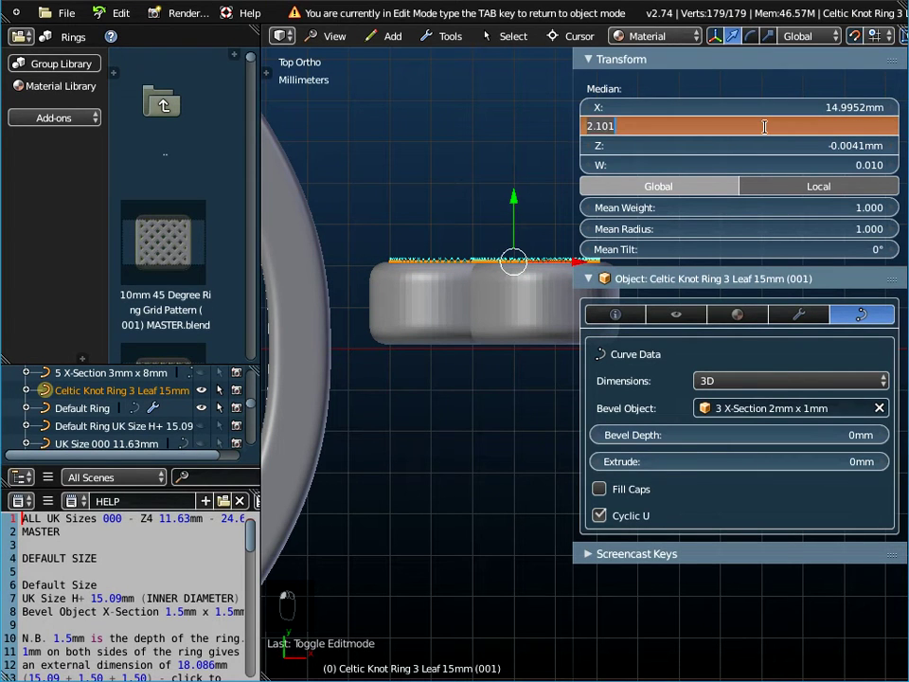
text(2mm)
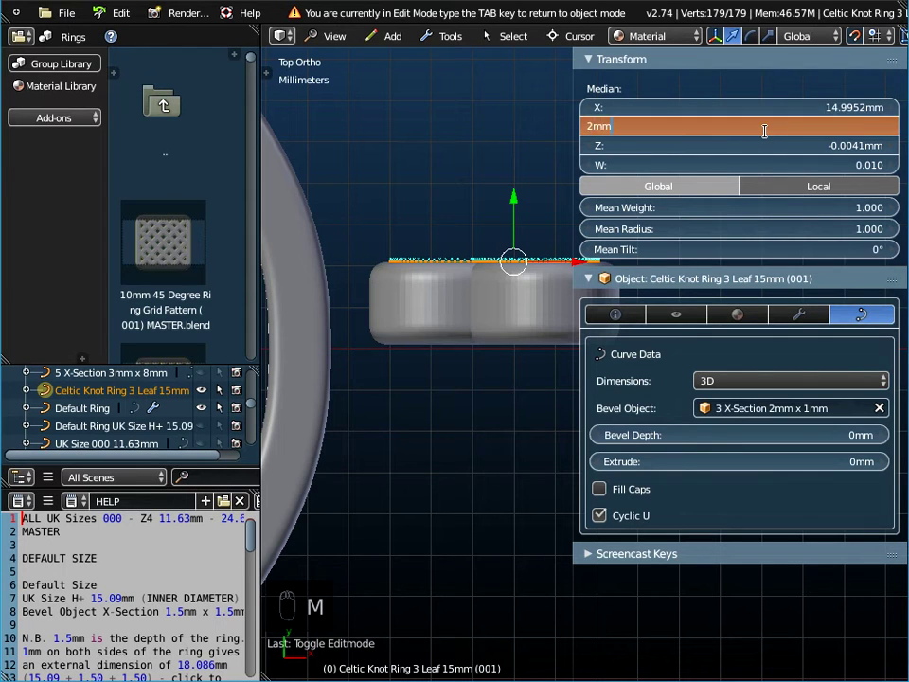
key(Return)
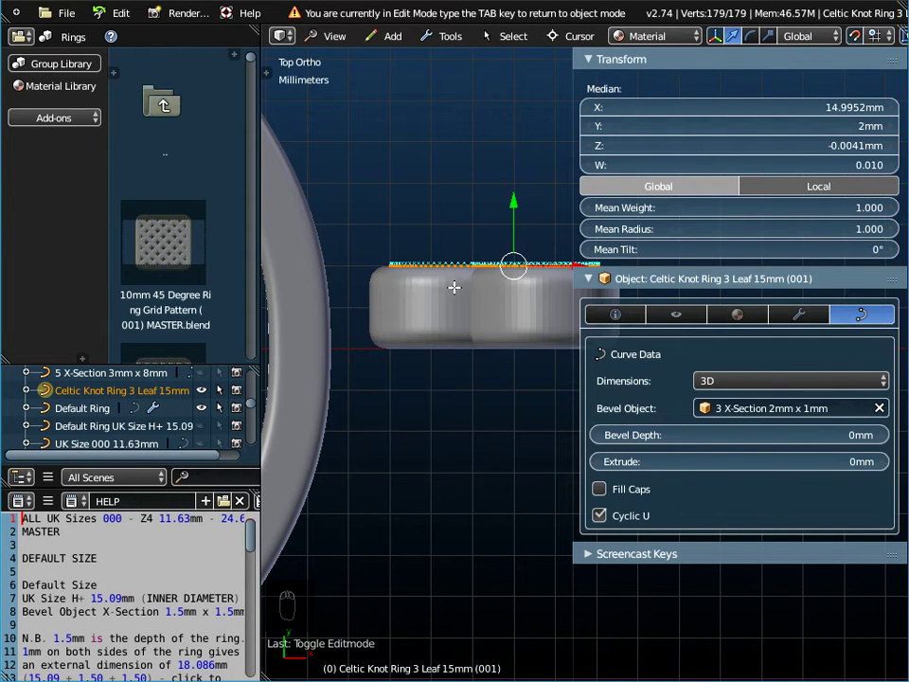
Exit Edit Mode and orbit to view the flat knot block on the band.
scroll(452, 365, down, 5)
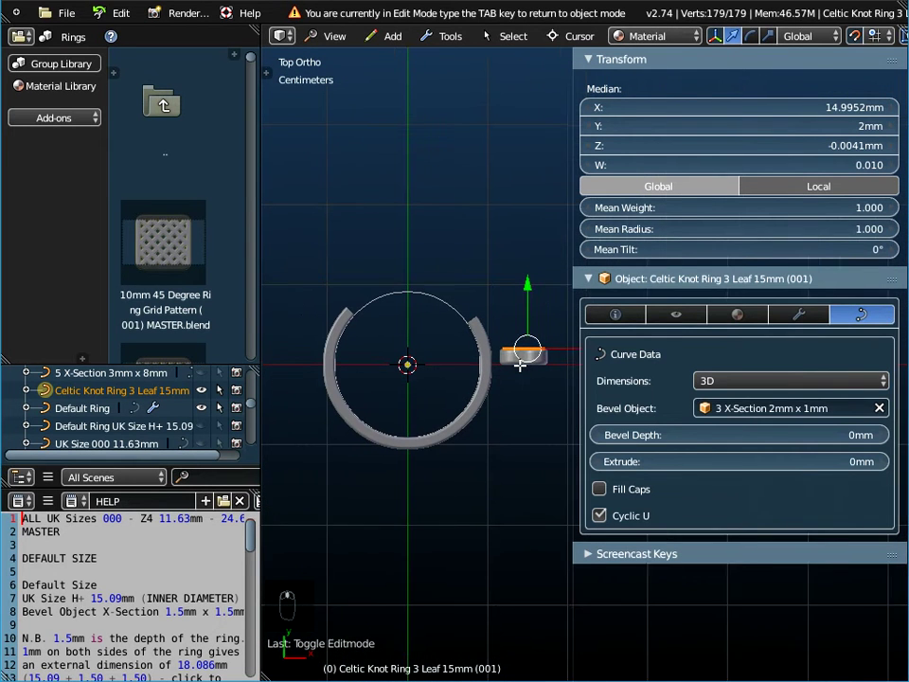
key(Tab)
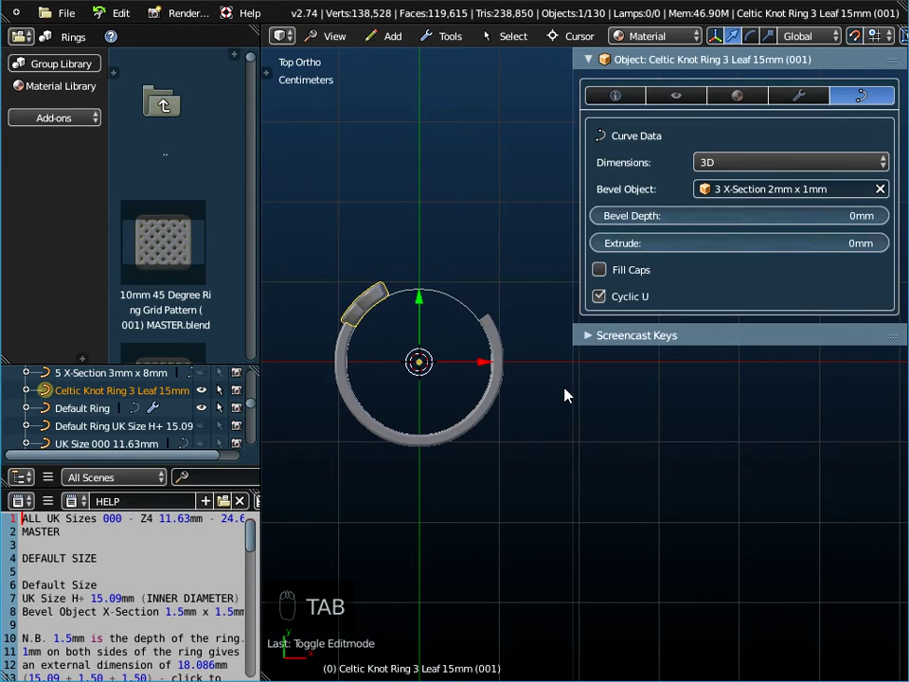
scroll(375, 325, up, 5)
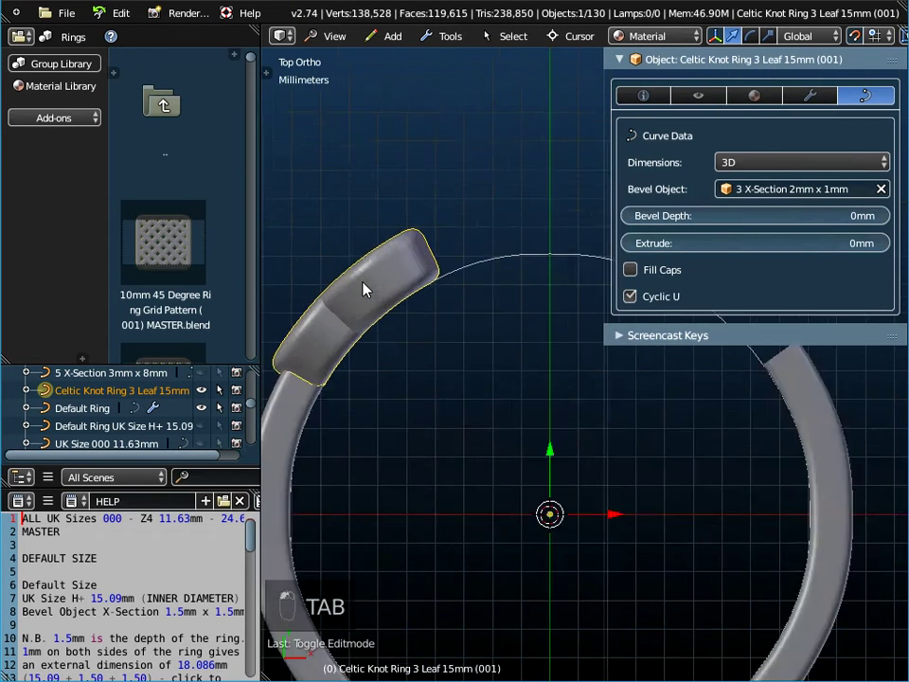
scroll(402, 331, down, 2)
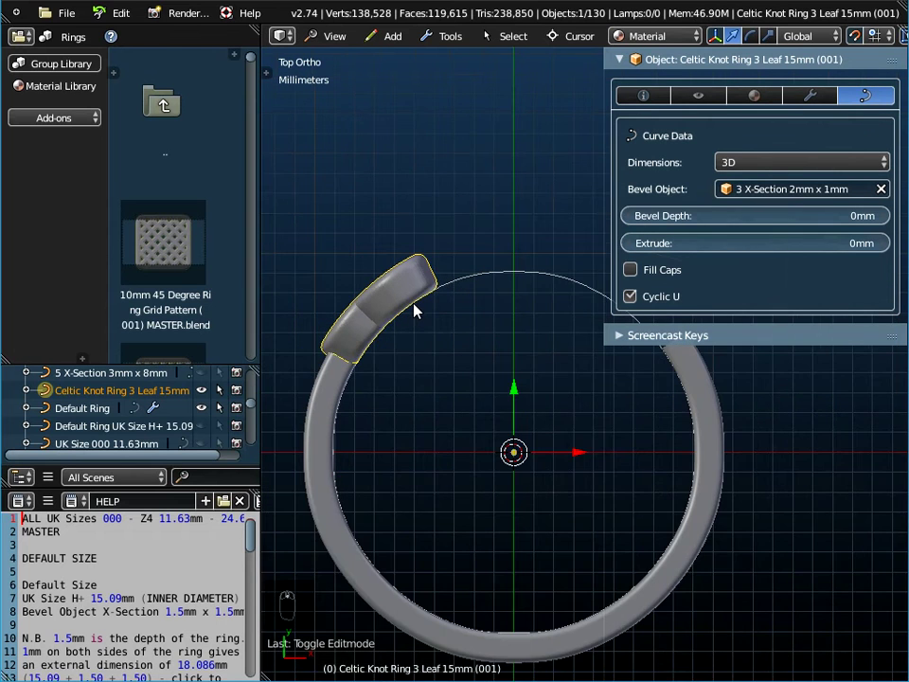
middle_drag(420, 357, 389, 335)
scroll(369, 424, down, 2)
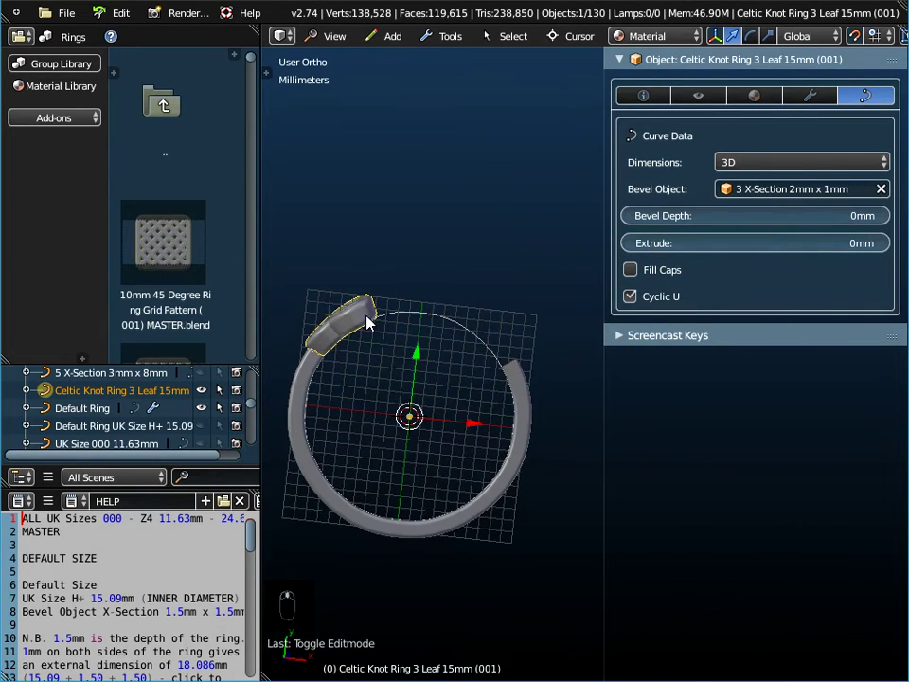
Try three knot repeats, return to one, and collapse the Columns and Ring Size panels.
click(809, 95)
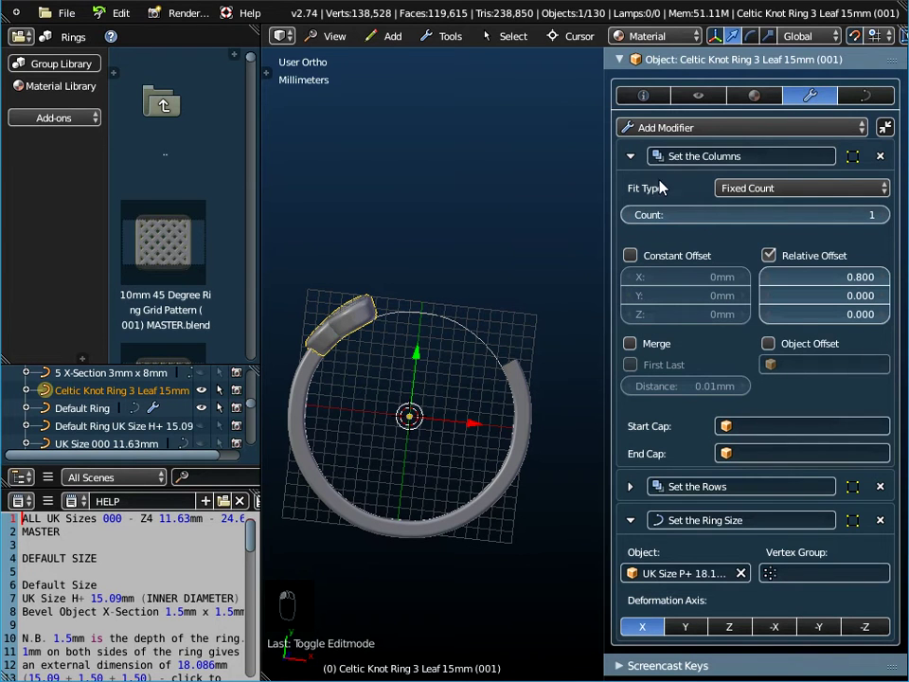
click(885, 216)
click(885, 217)
click(628, 215)
click(629, 215)
click(630, 157)
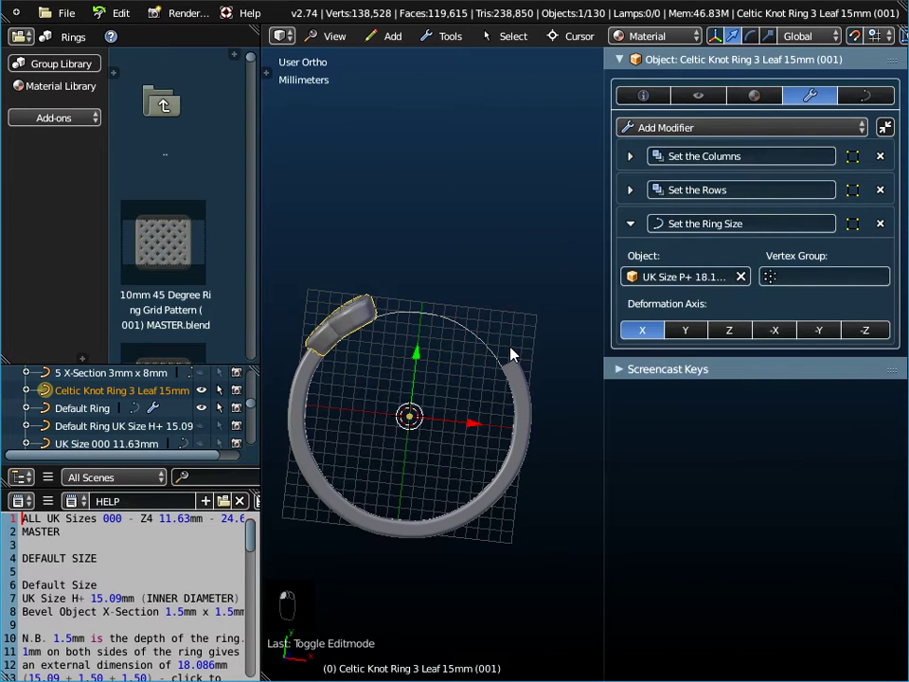
click(630, 226)
Add a Mirror modifier mirroring only across X so knots sit on both sides.
click(654, 127)
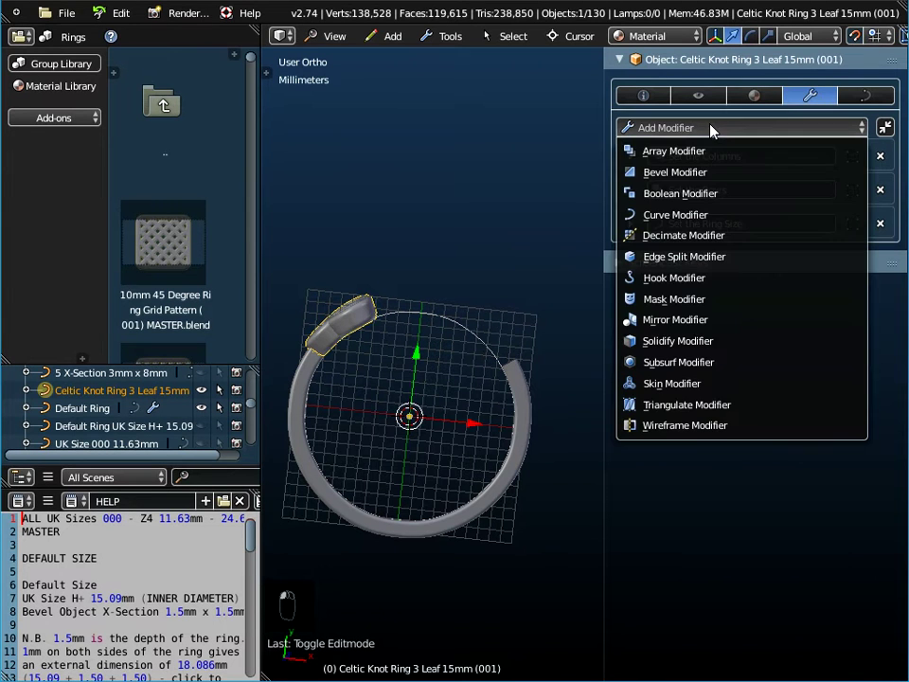
click(683, 325)
middle_drag(521, 380, 499, 315)
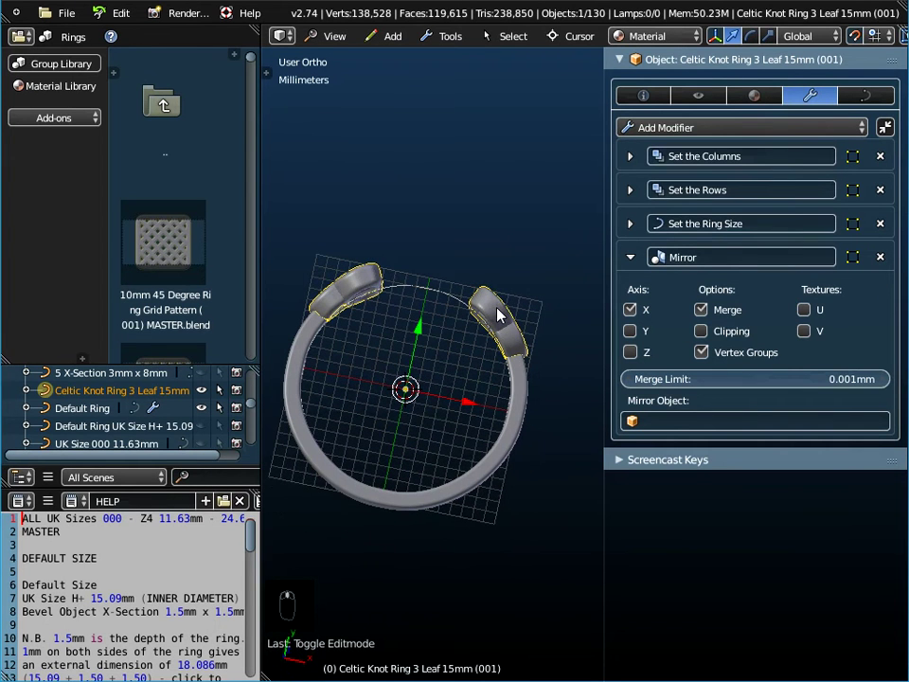
click(631, 312)
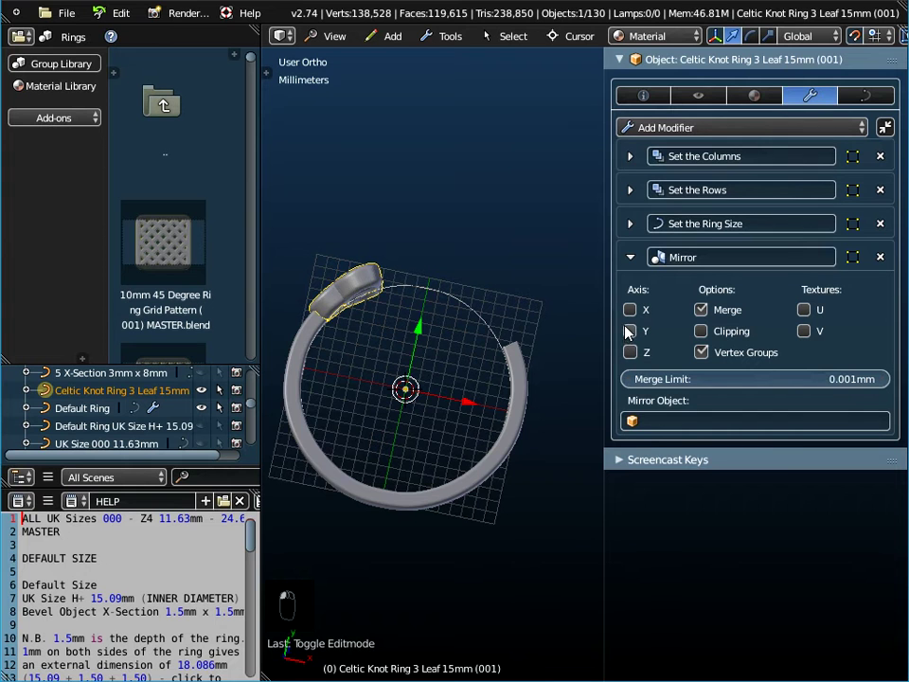
click(630, 331)
click(630, 331)
click(630, 310)
middle_drag(436, 341, 493, 374)
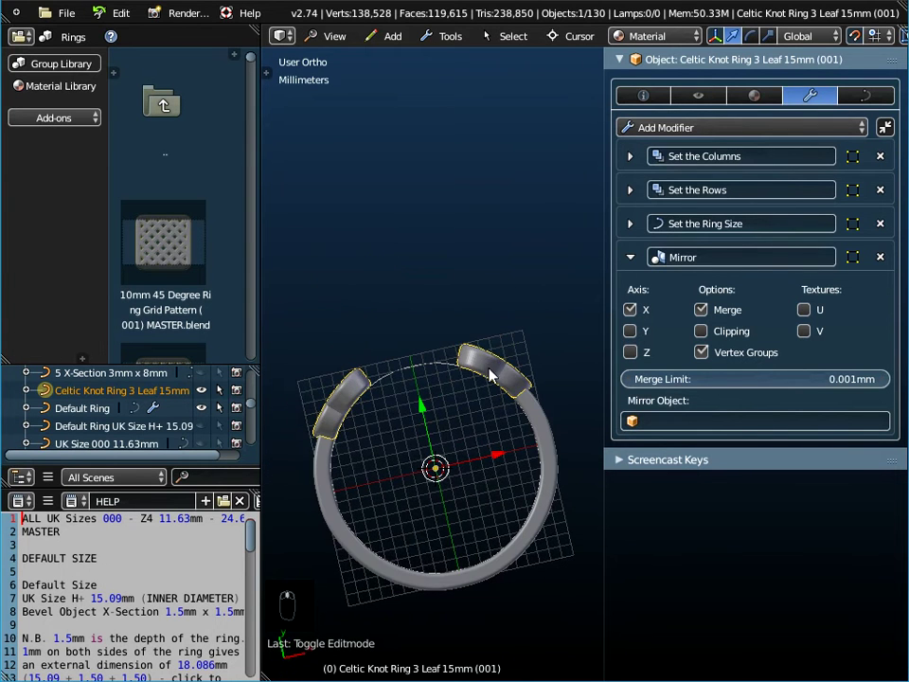
scroll(486, 359, up, 5)
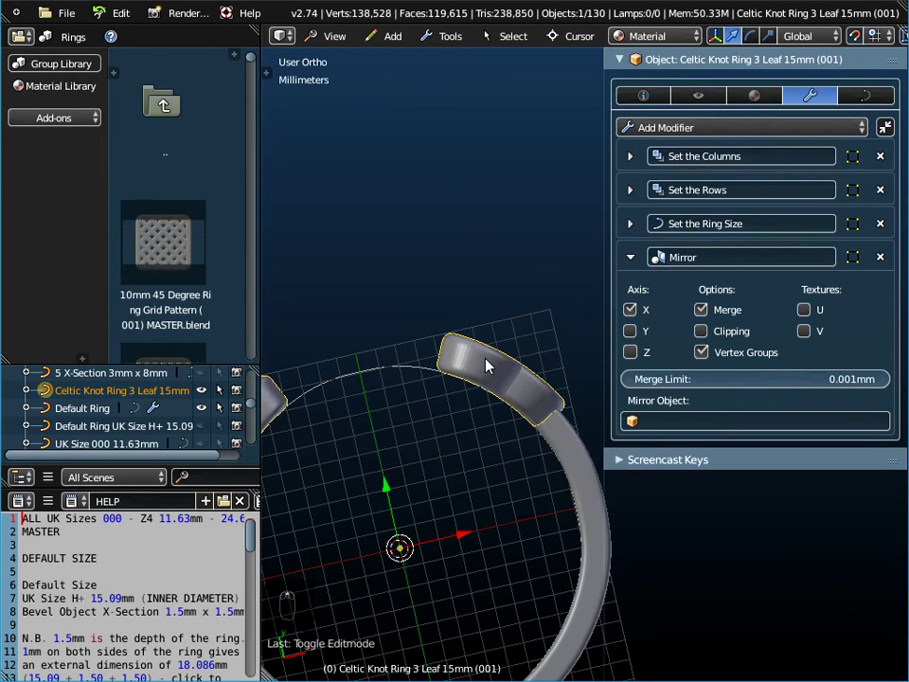
scroll(489, 365, down, 4)
click(645, 96)
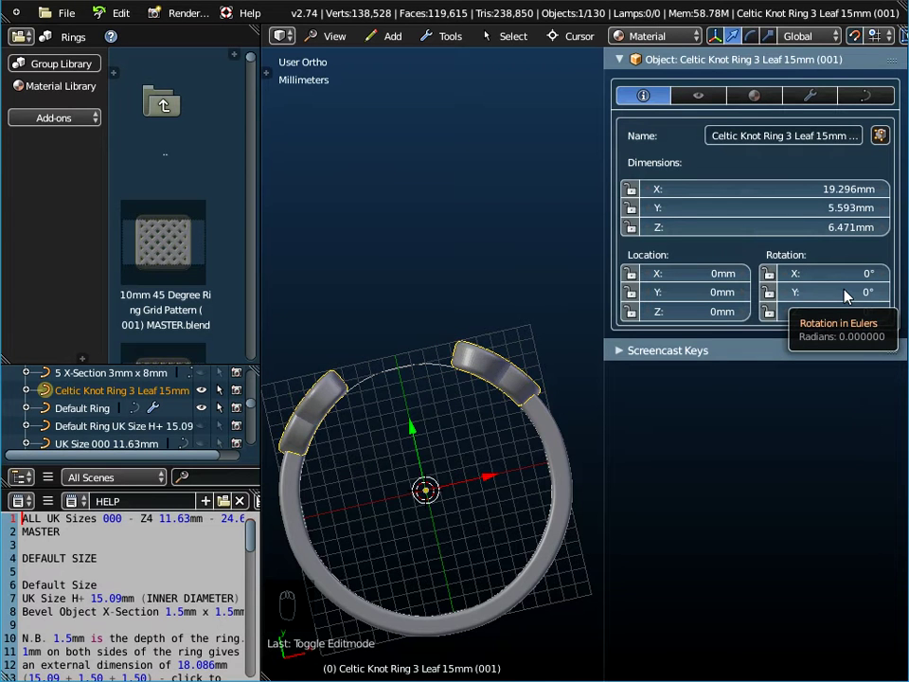
Switch to Top view, recentre the ring, and narrow the properties panel.
middle_drag(483, 412, 456, 442)
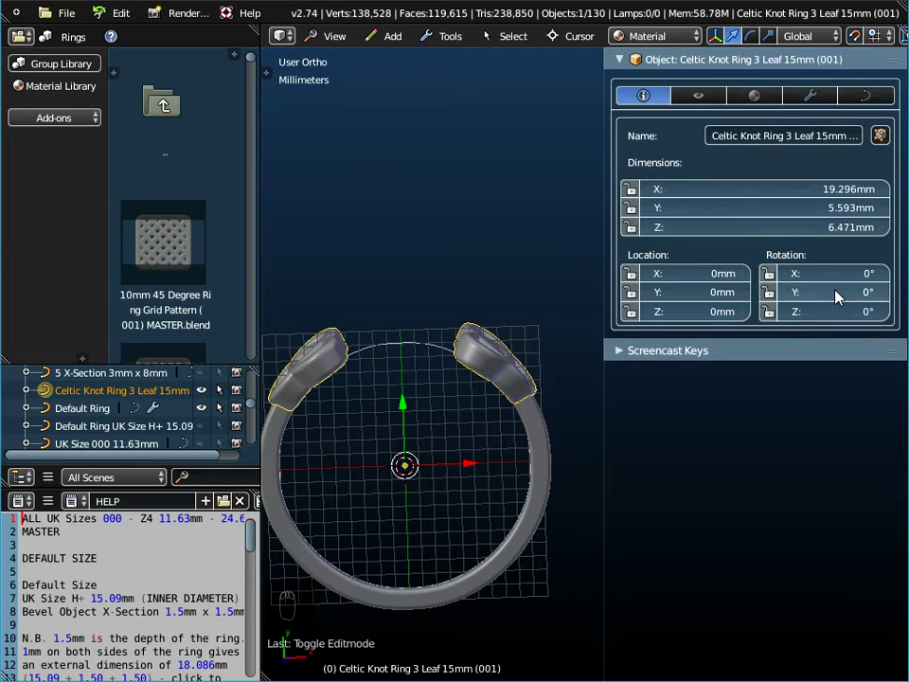
mouse_move(515, 393)
middle_down()
mouse_move(463, 458)
mouse_move(463, 538)
mouse_move(518, 354)
mouse_move(528, 396)
mouse_move(498, 451)
mouse_move(511, 401)
middle_up()
click(334, 36)
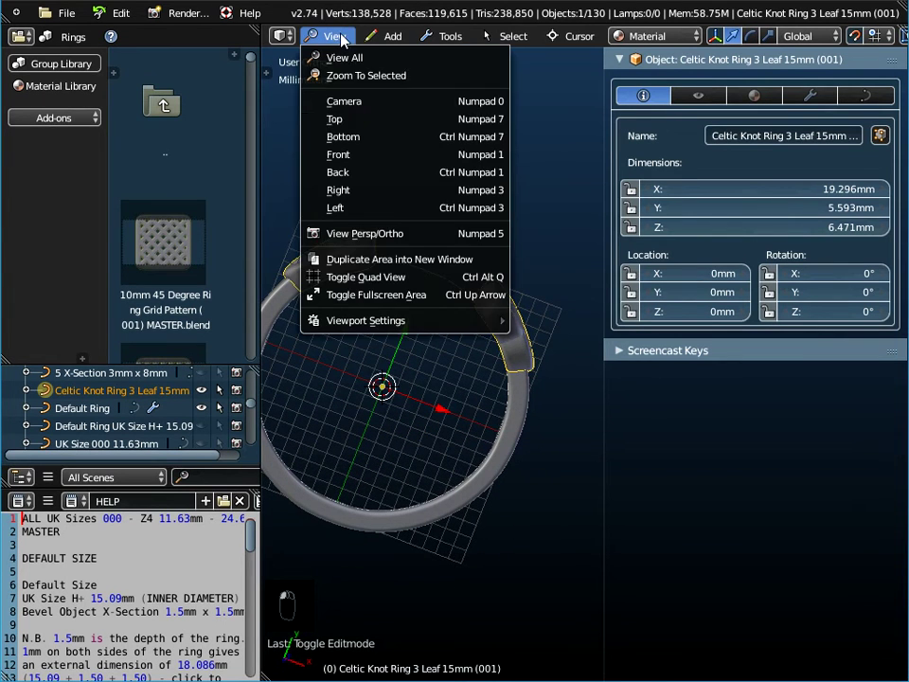
click(345, 116)
shift+middle_drag(457, 371, 517, 337)
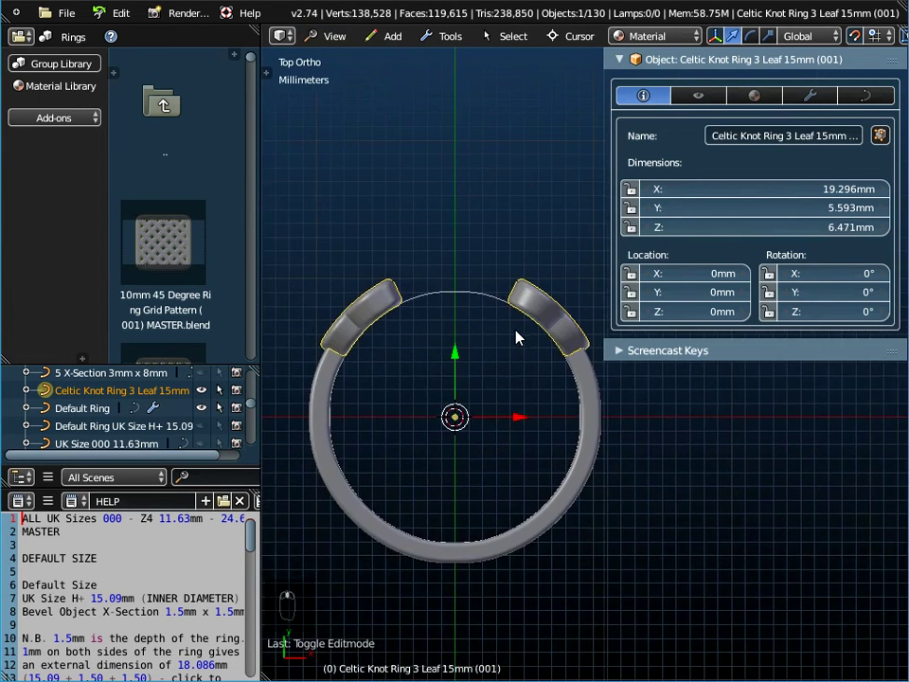
drag(605, 418, 692, 409)
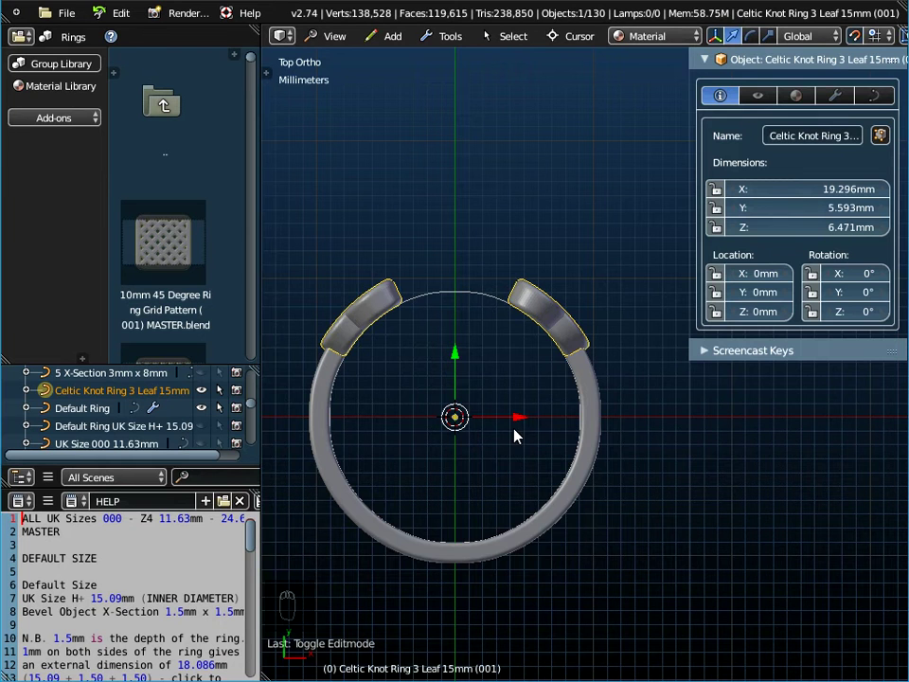
shift+middle_drag(514, 434, 557, 417)
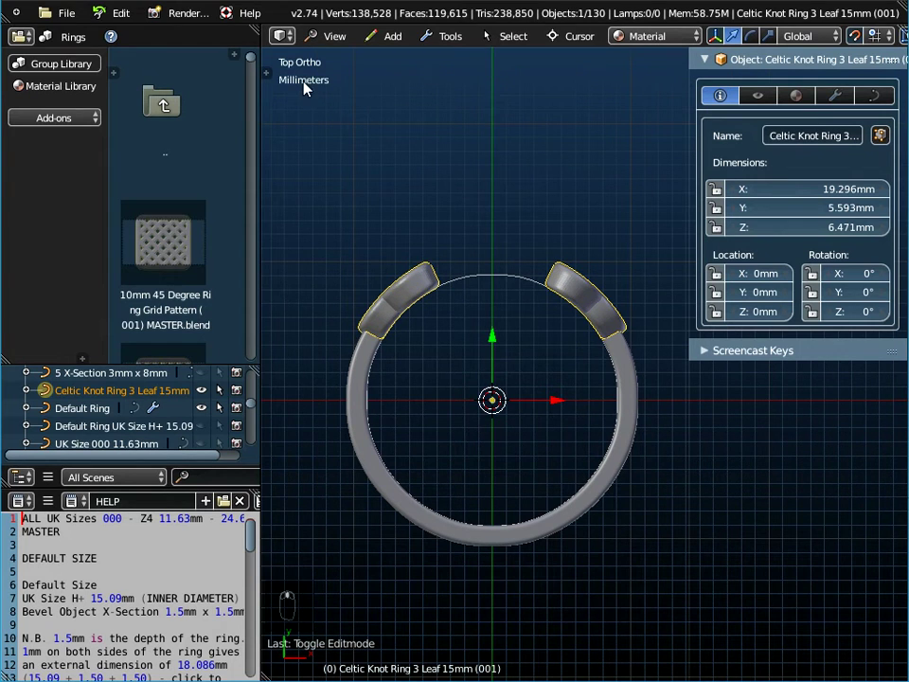
click(63, 13)
Append the Celtic Knot Ring 4 Leaf 15mm (002) object from its Rings MASTER.blend file.
click(94, 217)
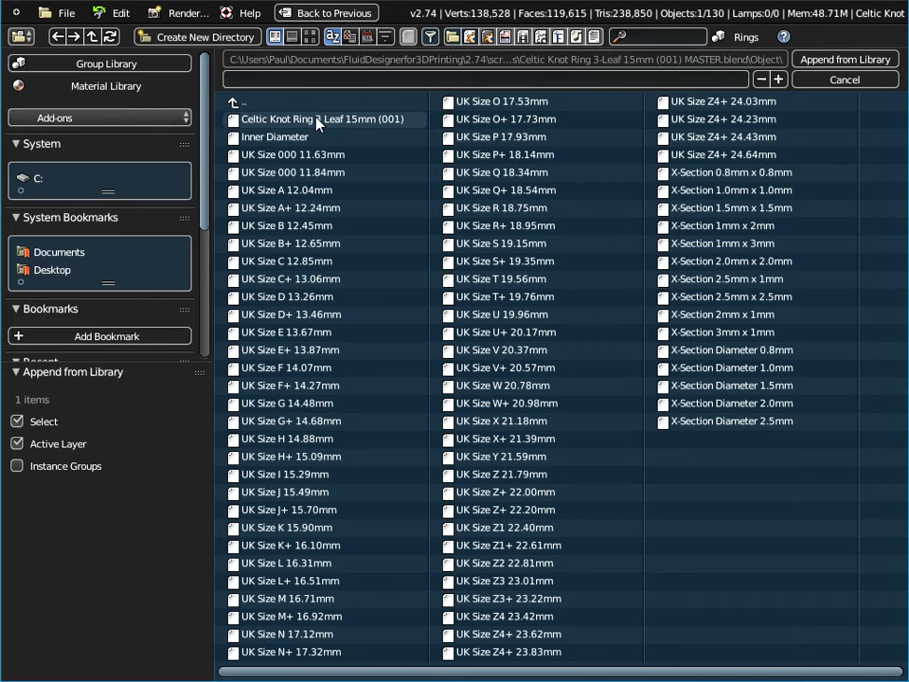
click(233, 102)
click(234, 105)
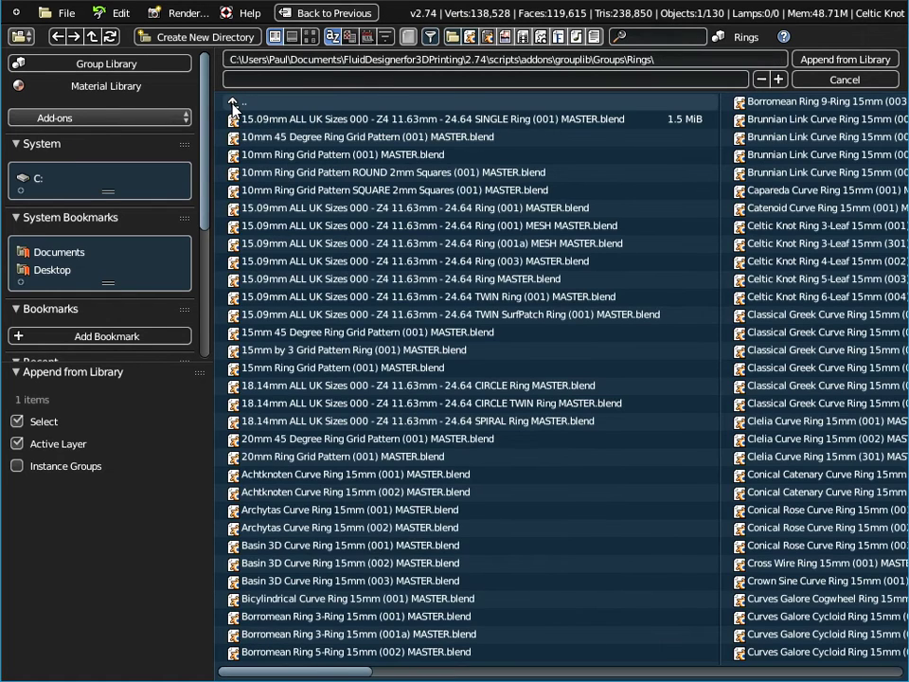
drag(330, 673, 398, 672)
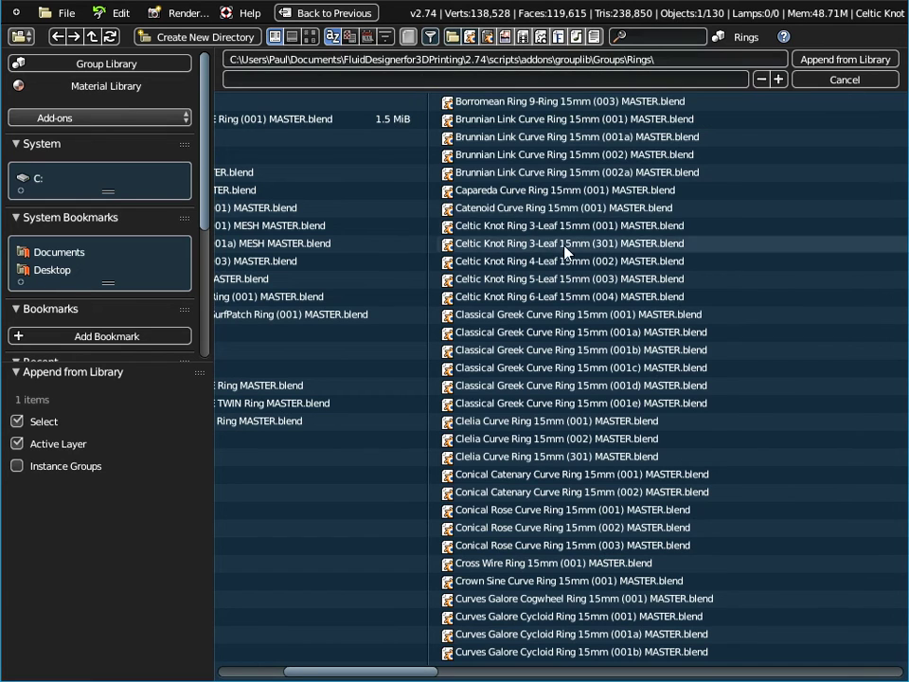
double_click(523, 261)
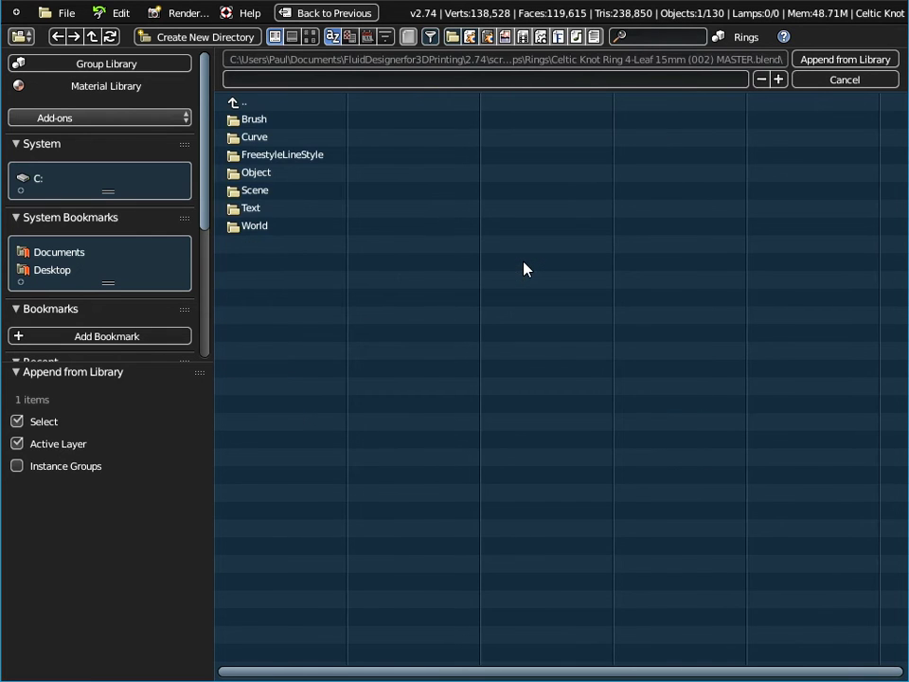
double_click(257, 172)
click(266, 119)
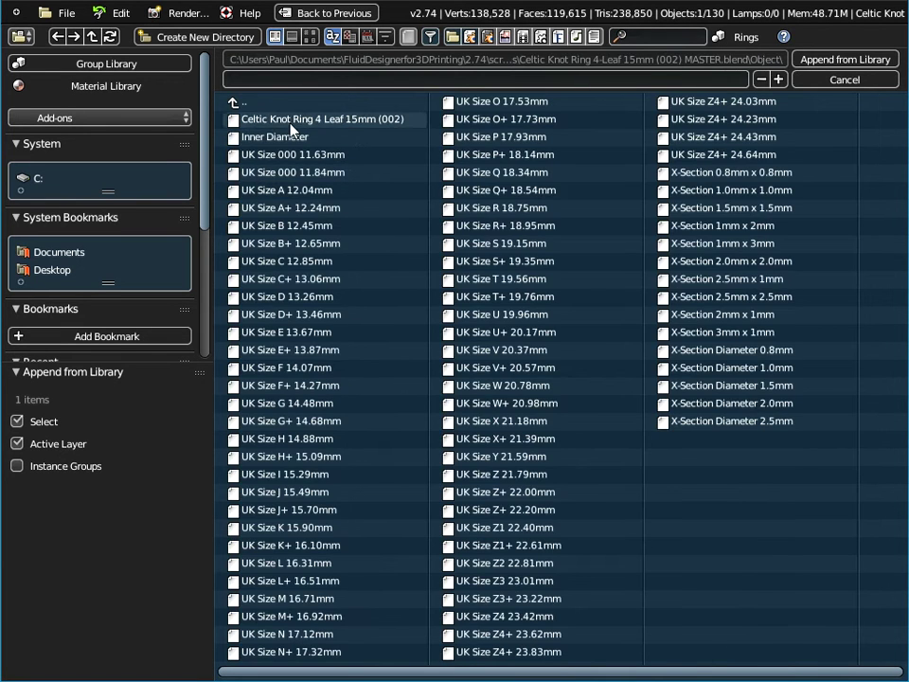
click(847, 60)
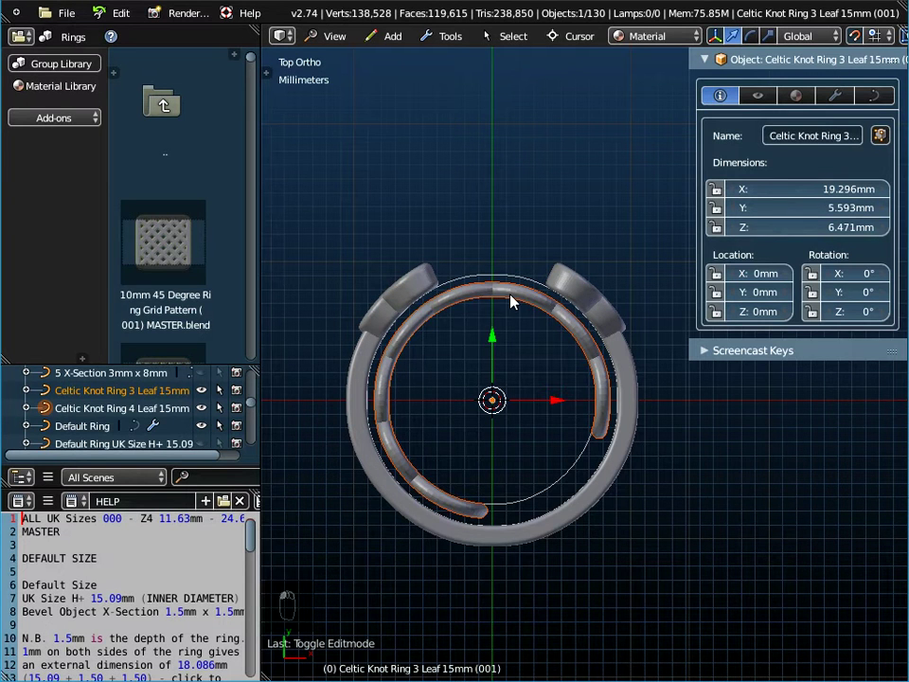
Set the 4-leaf ring's Set the Ring Size object to UK Size P+ 18.14mm.
middle_drag(465, 491, 485, 384)
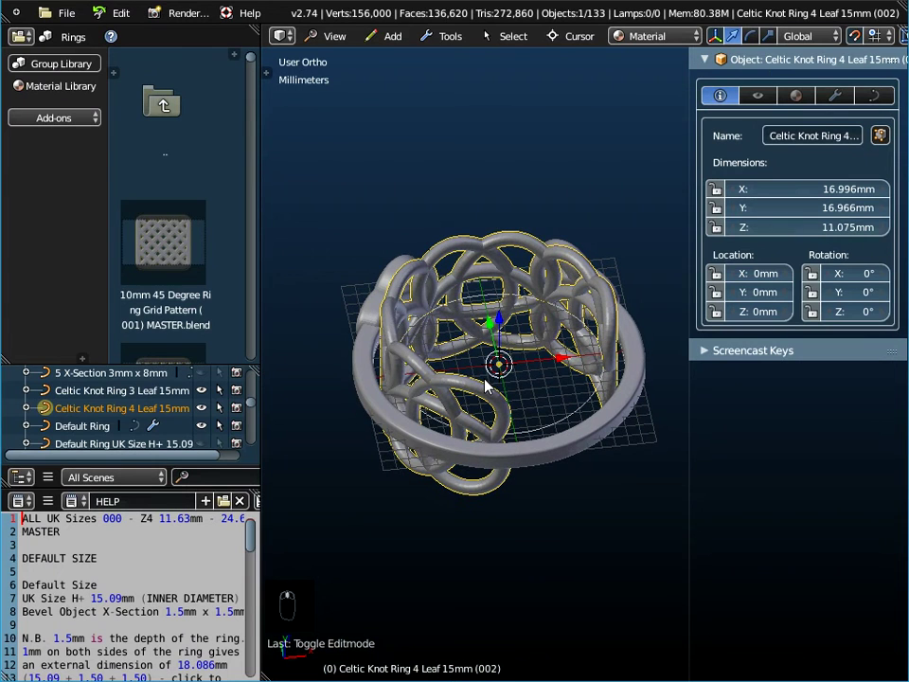
click(835, 98)
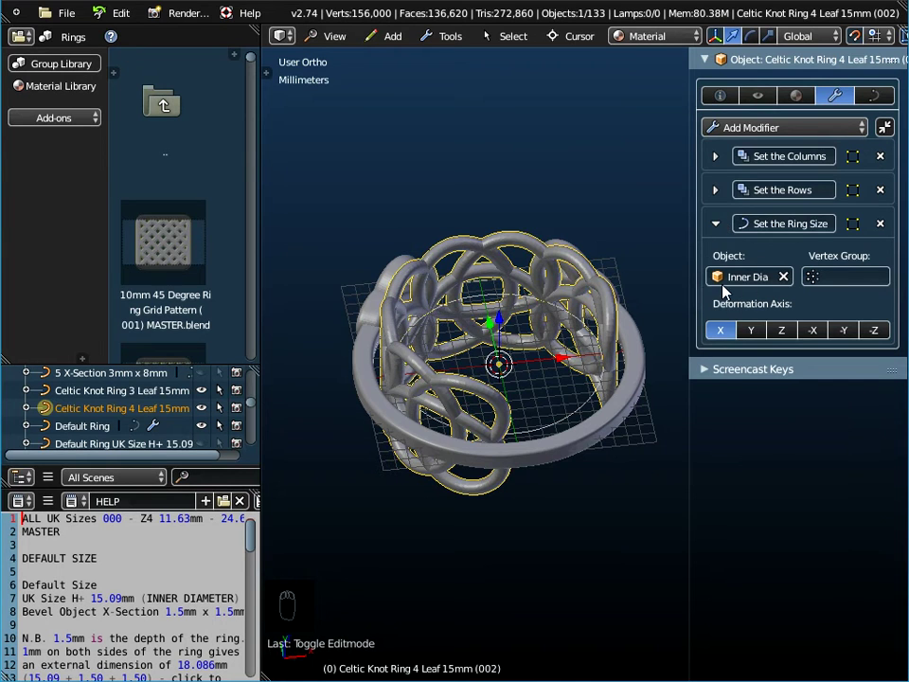
drag(686, 276, 589, 276)
middle_drag(417, 252, 527, 381)
click(690, 281)
scroll(688, 387, down, 10)
scroll(687, 387, down, 20)
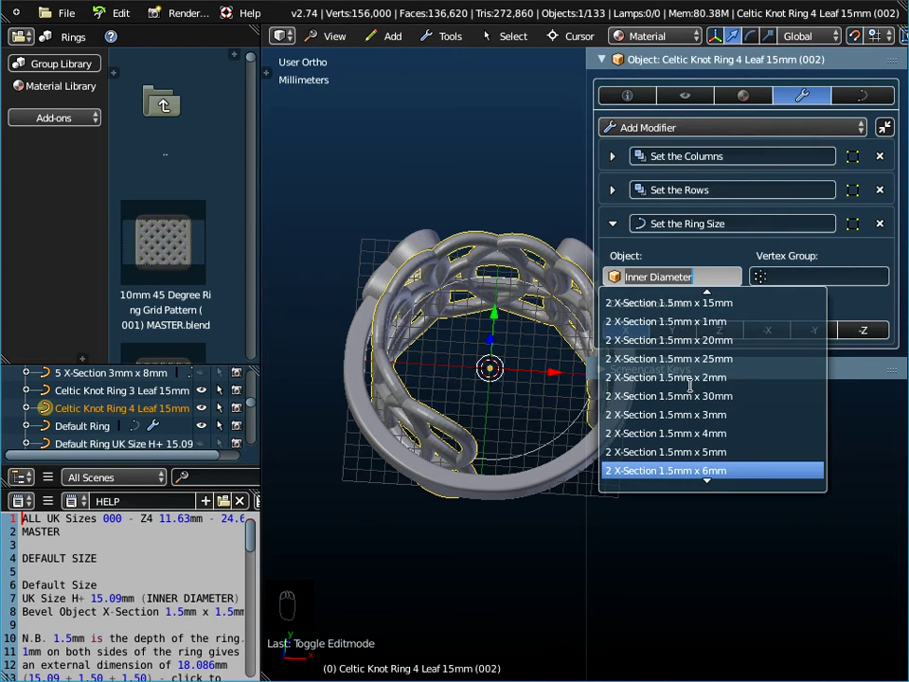
scroll(691, 387, down, 20)
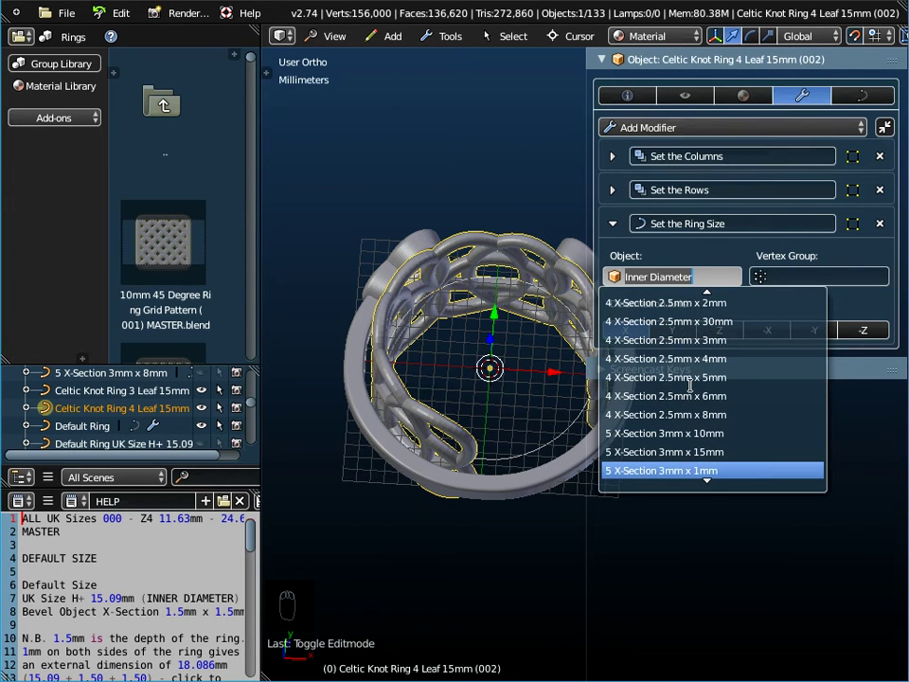
scroll(691, 384, down, 20)
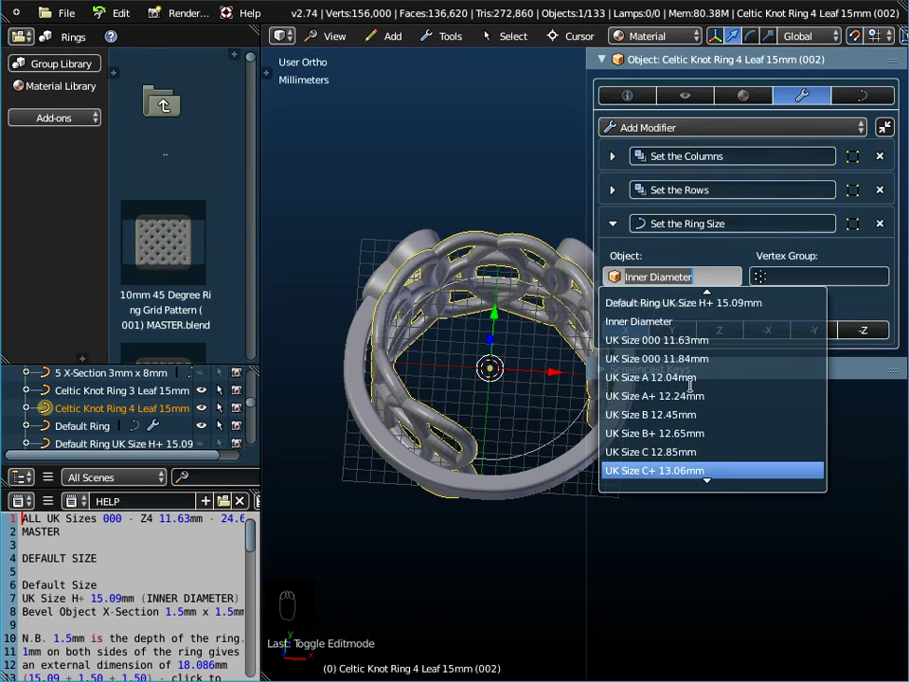
scroll(690, 384, down, 11)
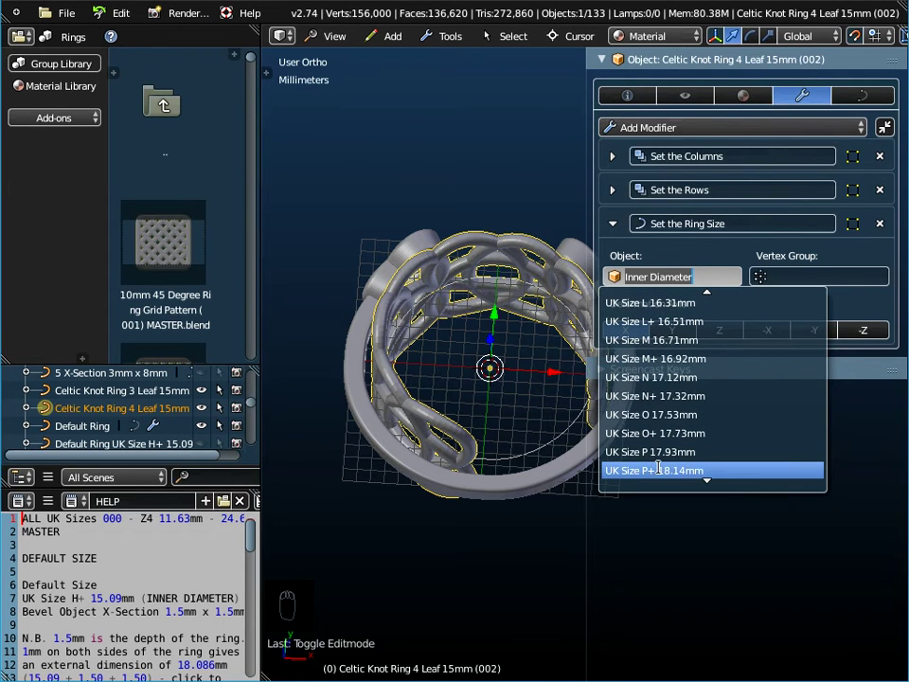
click(657, 470)
mouse_move(505, 367)
middle_down()
mouse_move(520, 325)
mouse_move(507, 406)
mouse_move(507, 355)
middle_up()
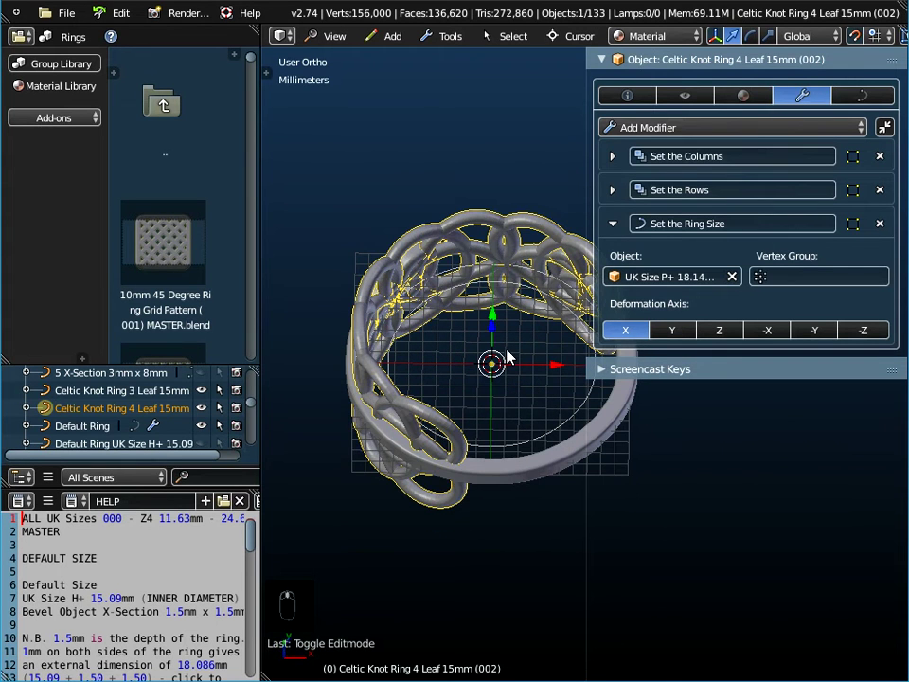
Lower the Set the Columns count to 1, leaving a single knot on the band.
click(613, 223)
click(614, 156)
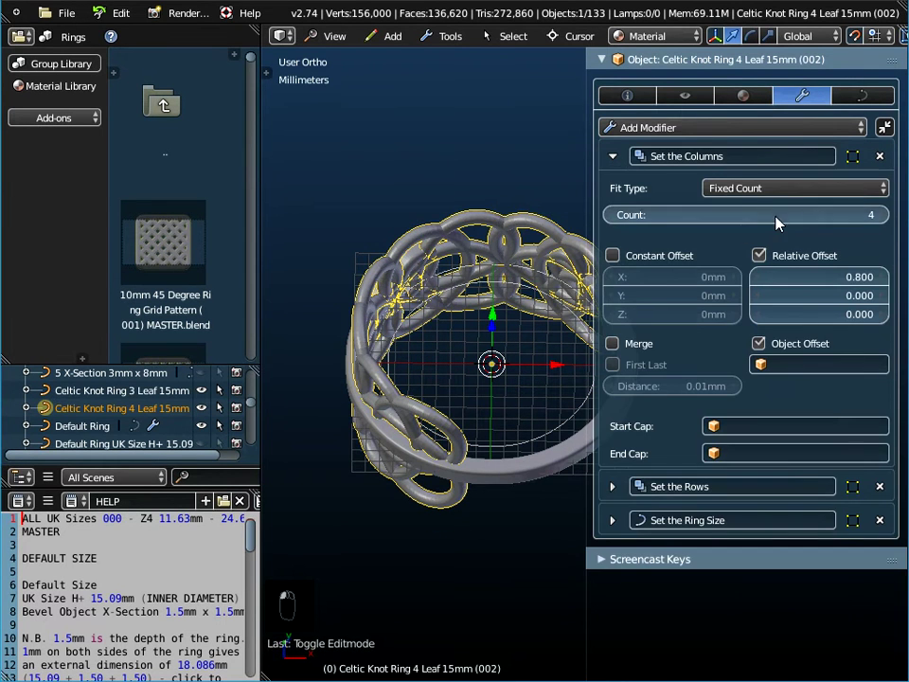
click(610, 216)
click(610, 216)
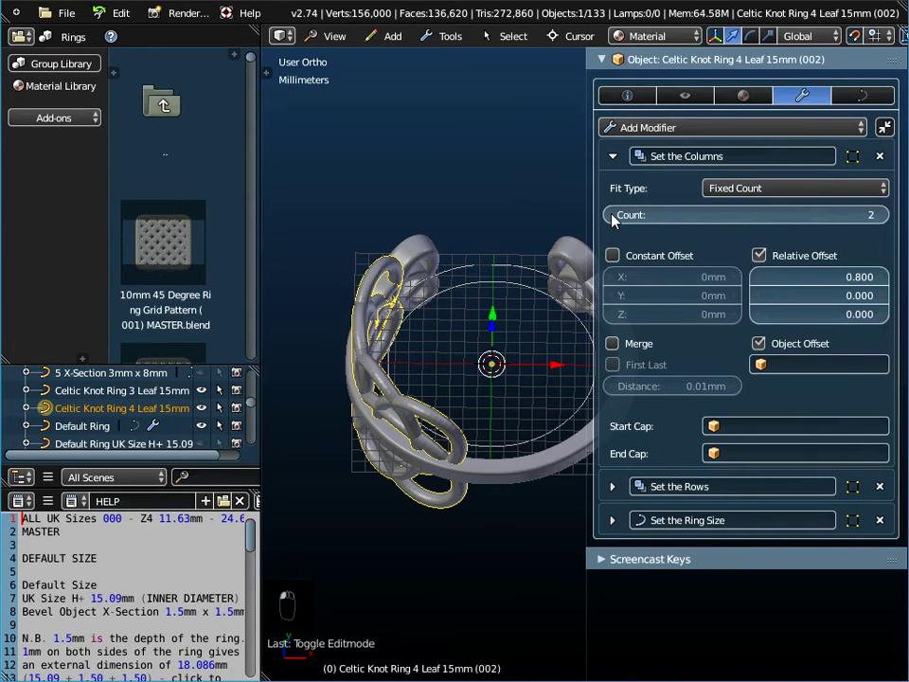
click(609, 214)
Give the 3D view more room and look at the ring from the Top.
middle_drag(488, 338, 447, 417)
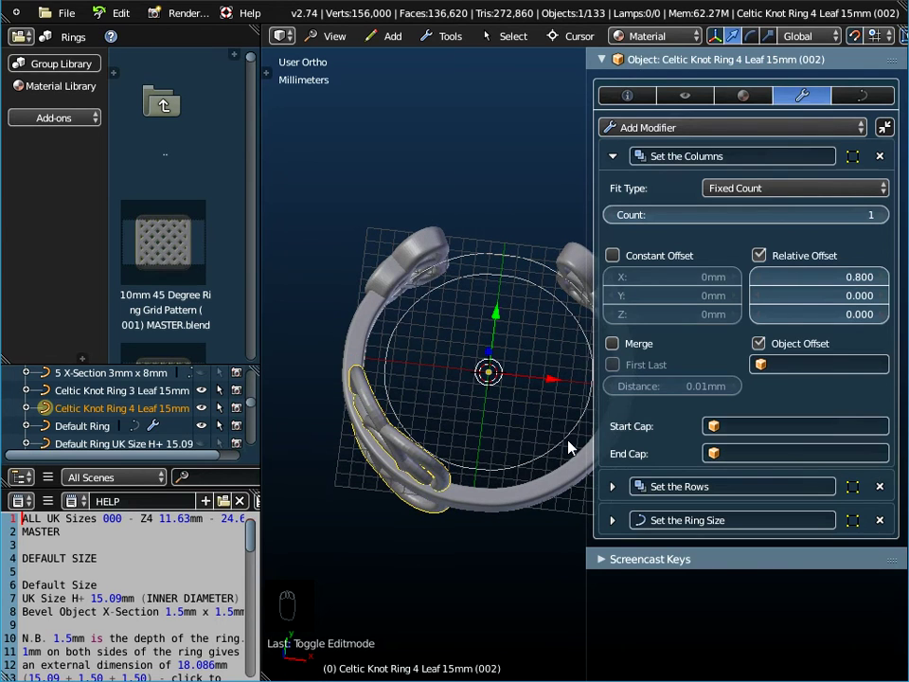
drag(599, 429, 698, 429)
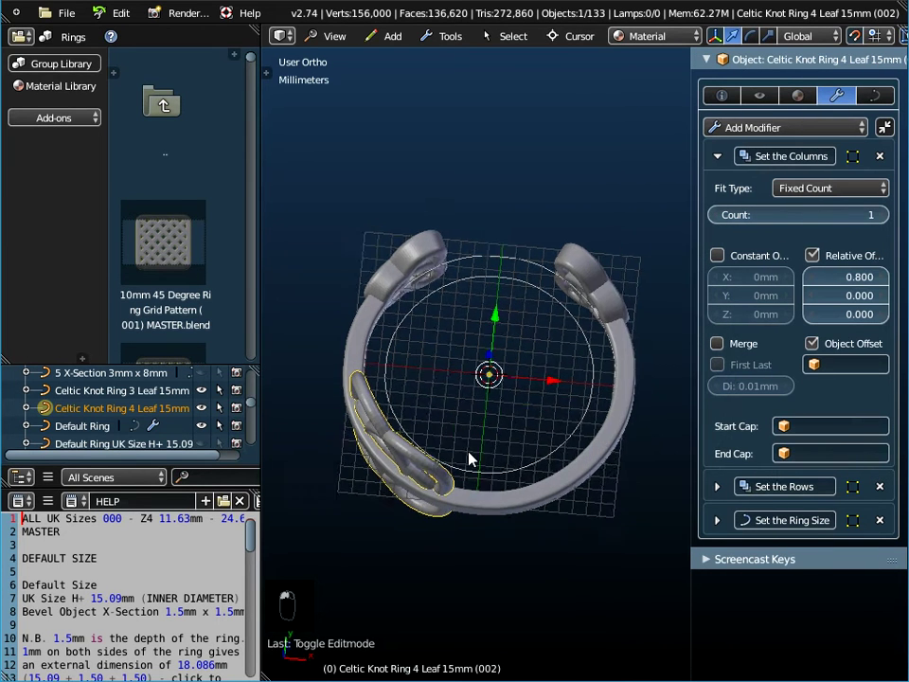
click(335, 36)
click(336, 120)
In Edit Mode, slide the knot curve along X, pushing it to 23mm, and check.
scroll(409, 346, down, 1)
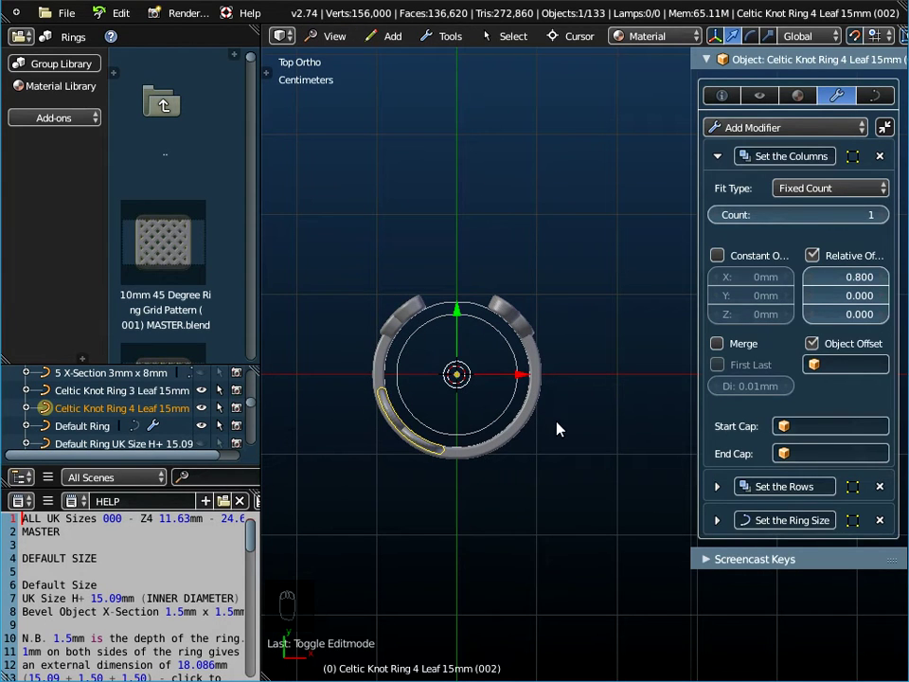
key(Tab)
drag(516, 369, 629, 381)
key(Tab)
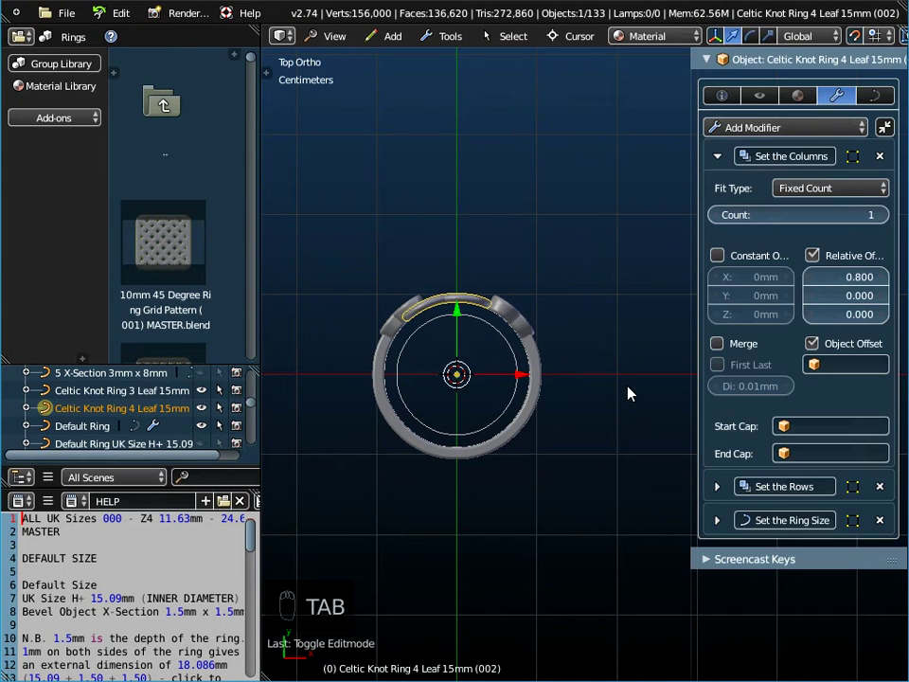
key(Tab)
shift+middle_drag(669, 369, 558, 400)
scroll(557, 399, up, 2)
drag(574, 371, 607, 372)
key(Tab)
shift+middle_drag(484, 413, 534, 403)
Pull the knot curve back to 22mm along X and inspect the top knot.
key(Tab)
drag(636, 366, 629, 367)
key(Tab)
shift+middle_drag(554, 390, 661, 396)
scroll(438, 261, up, 5)
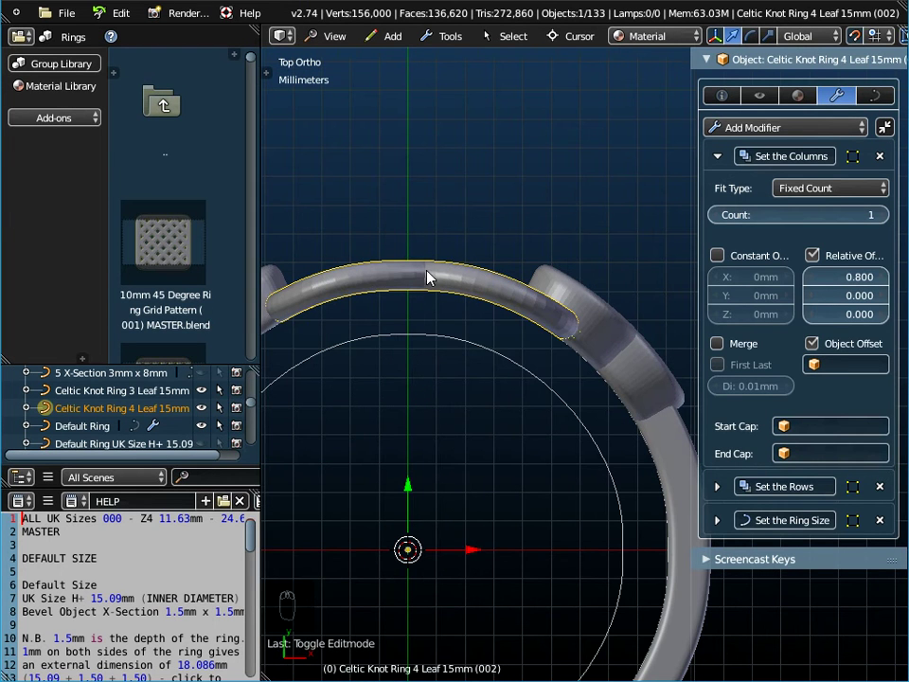
middle_drag(441, 291, 422, 360)
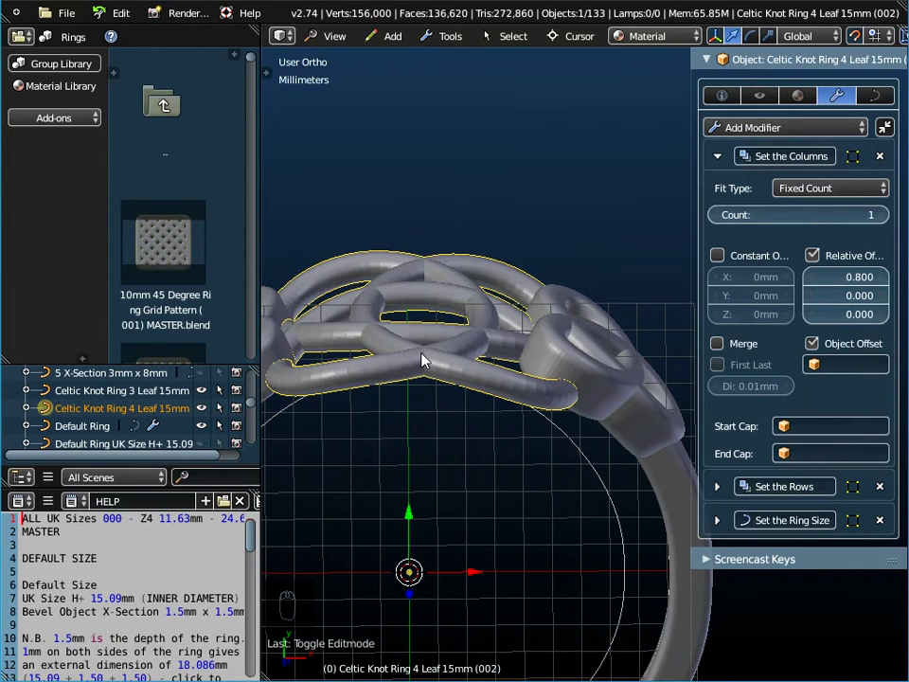
View the knot from the Back, frame it with View Selected, and zoom in close.
click(331, 36)
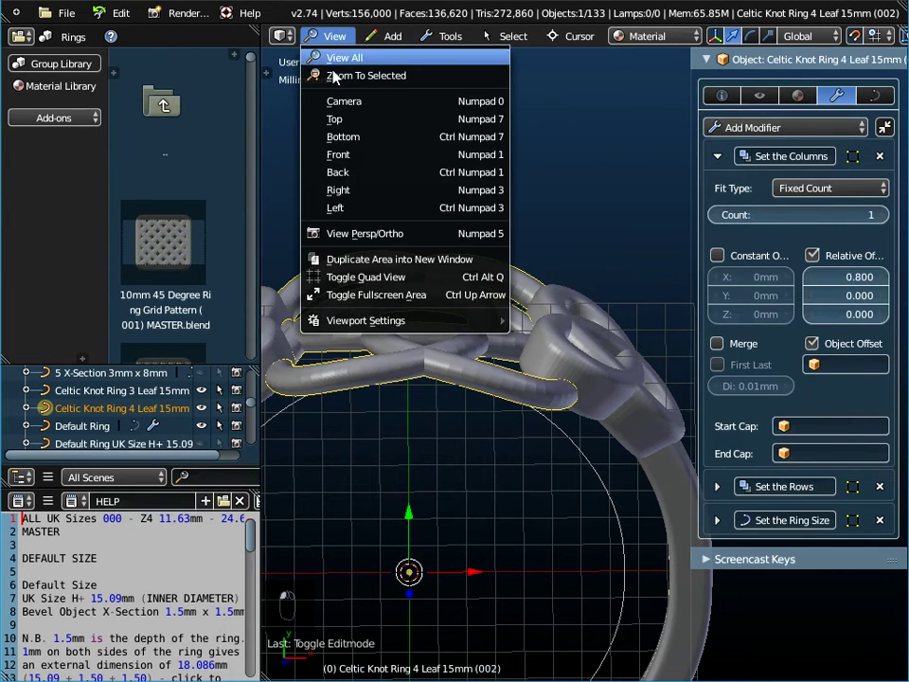
click(350, 174)
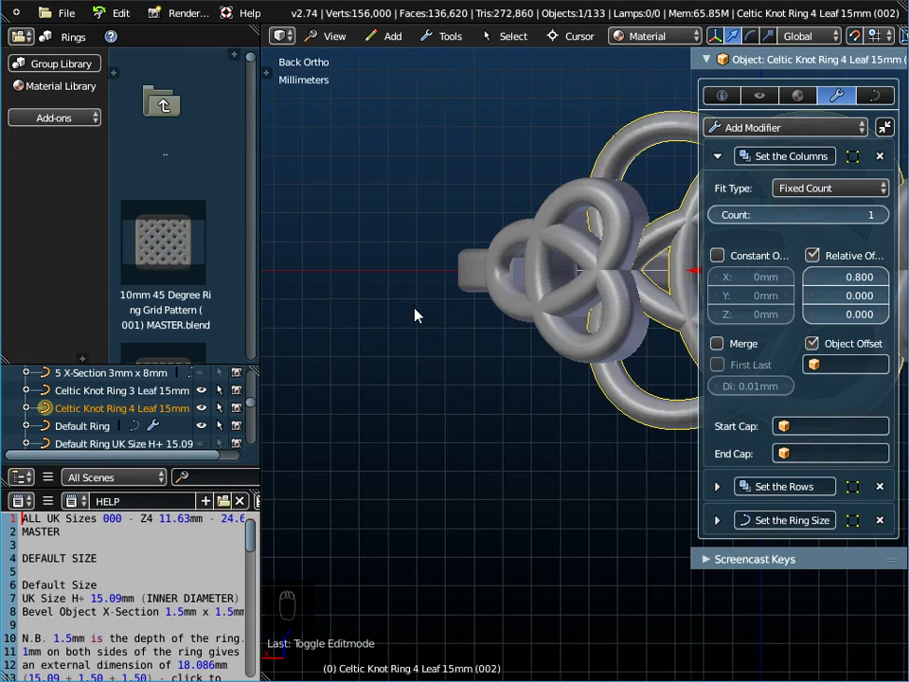
key(KP_Decimal)
scroll(520, 371, up, 1)
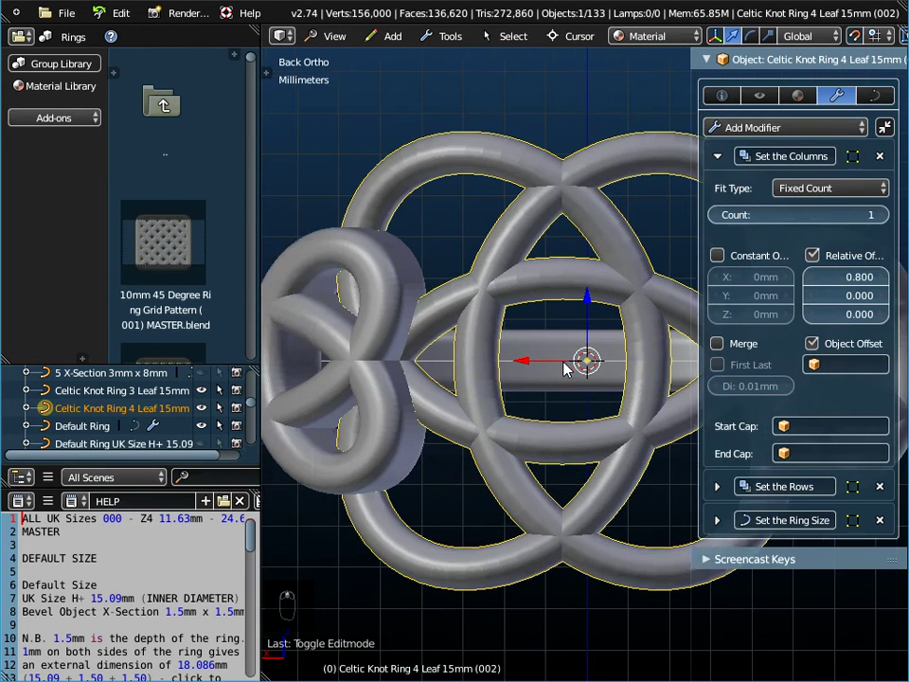
scroll(520, 371, up, 2)
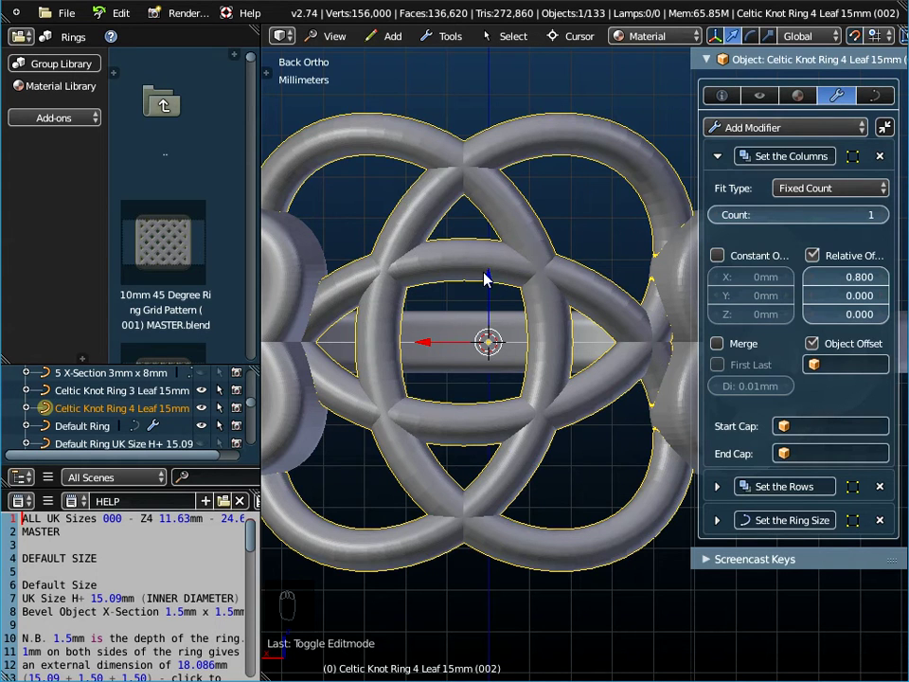
scroll(490, 441, down, 1)
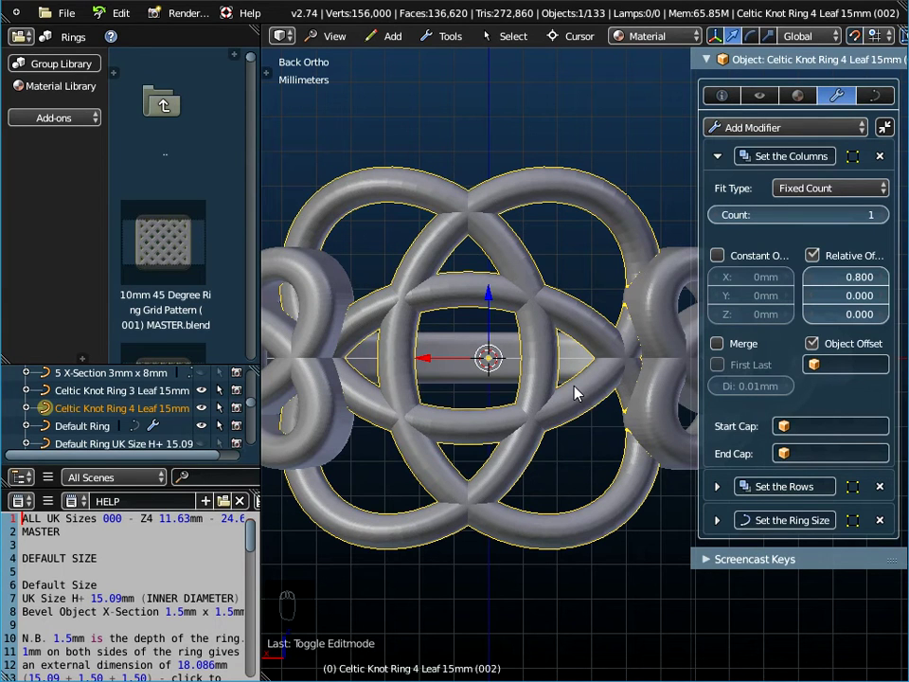
scroll(494, 343, up, 2)
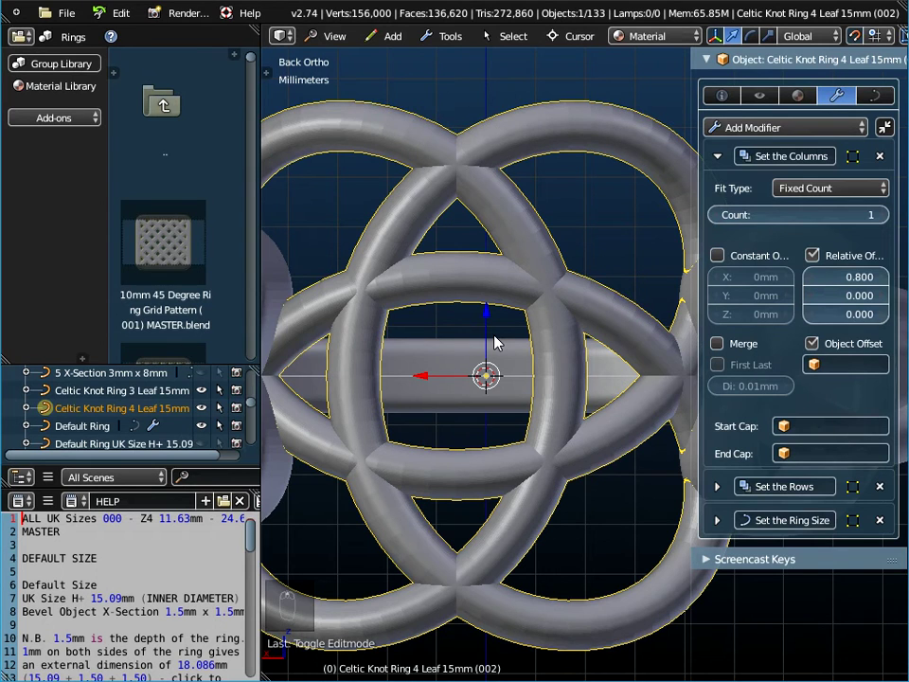
Raise the knot curve's Median X in 0.1mm steps to 22.5mm and check the join.
key(Tab)
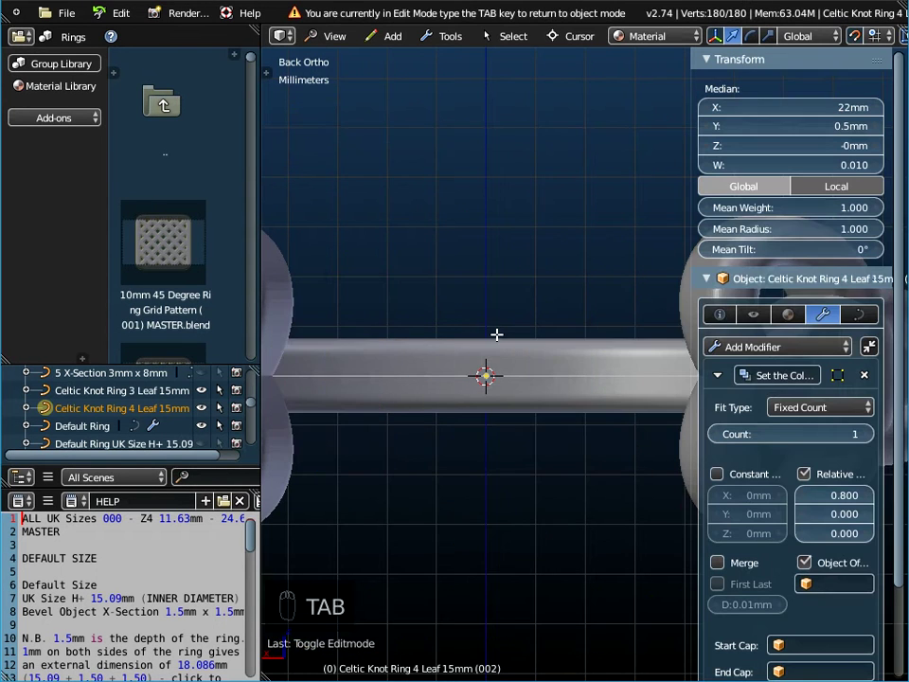
scroll(557, 376, down, 6)
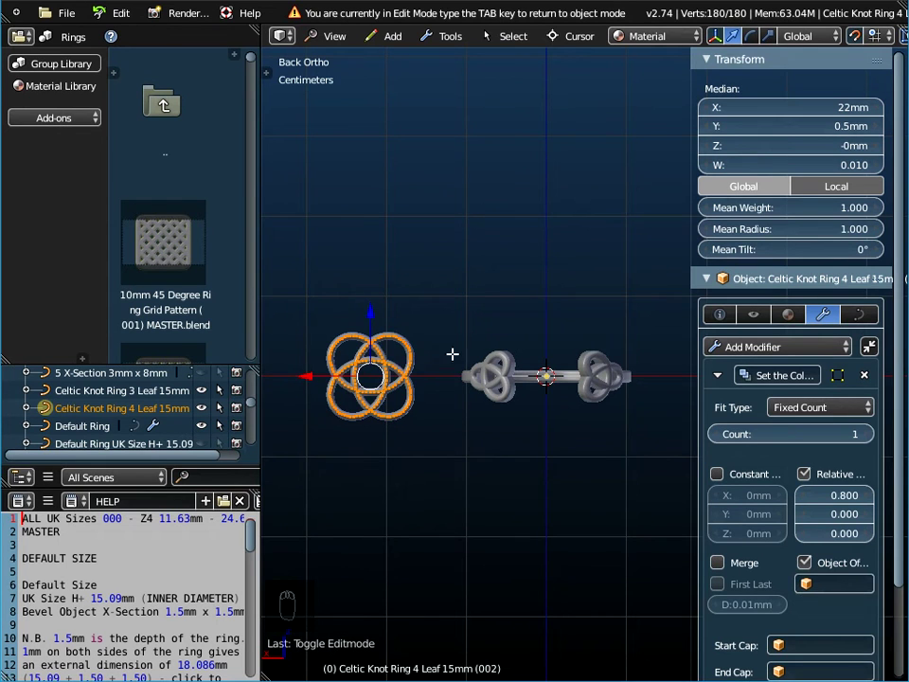
scroll(453, 353, up, 3)
scroll(578, 500, up, 6)
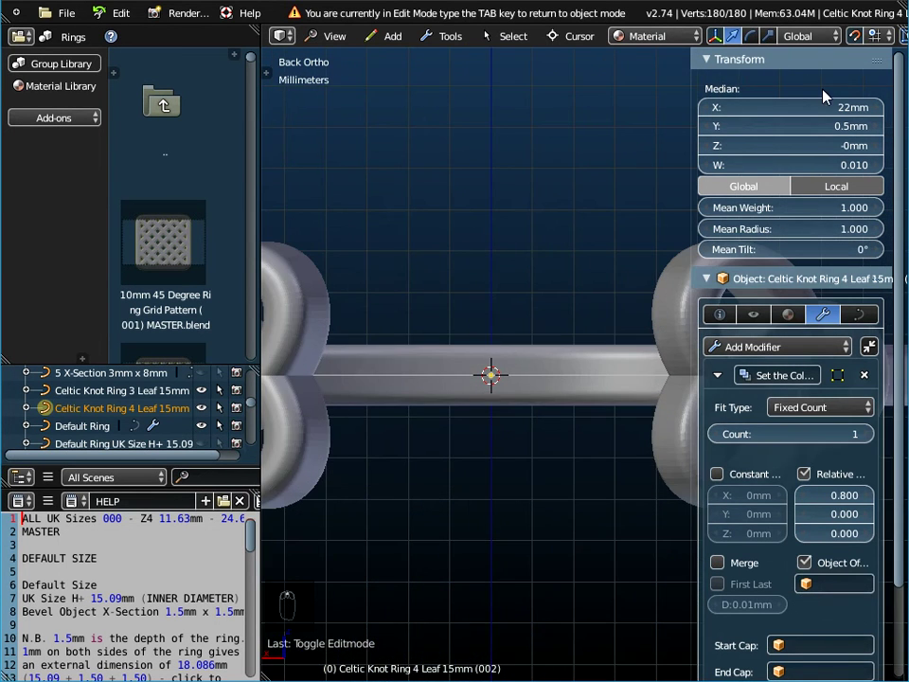
click(878, 109)
click(878, 109)
click(878, 109)
click(878, 109)
key(Tab)
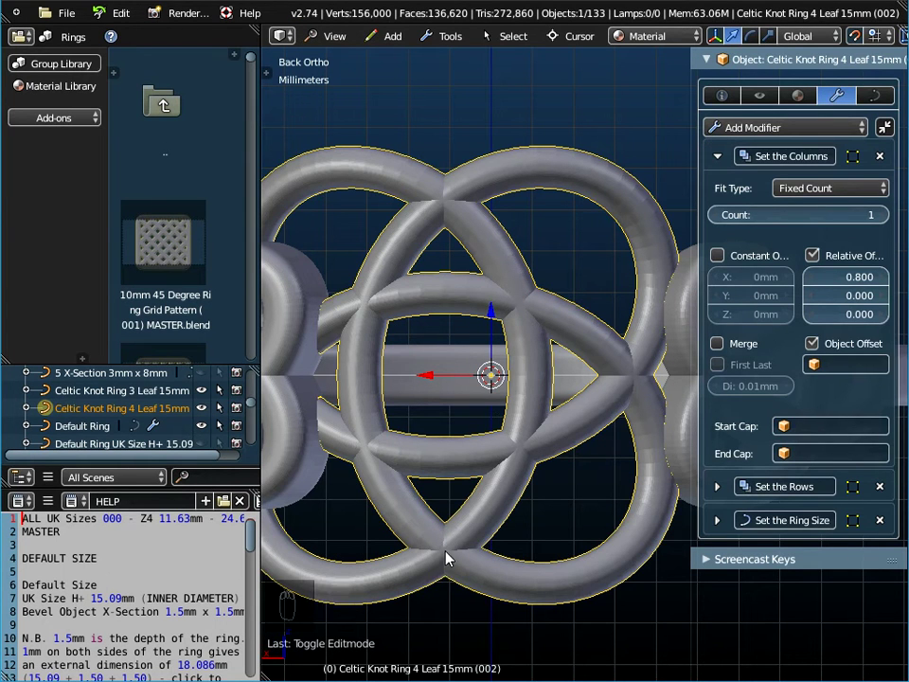
Try Median X at 23mm, then lower it to 21.5mm and check the knot join.
key(Tab)
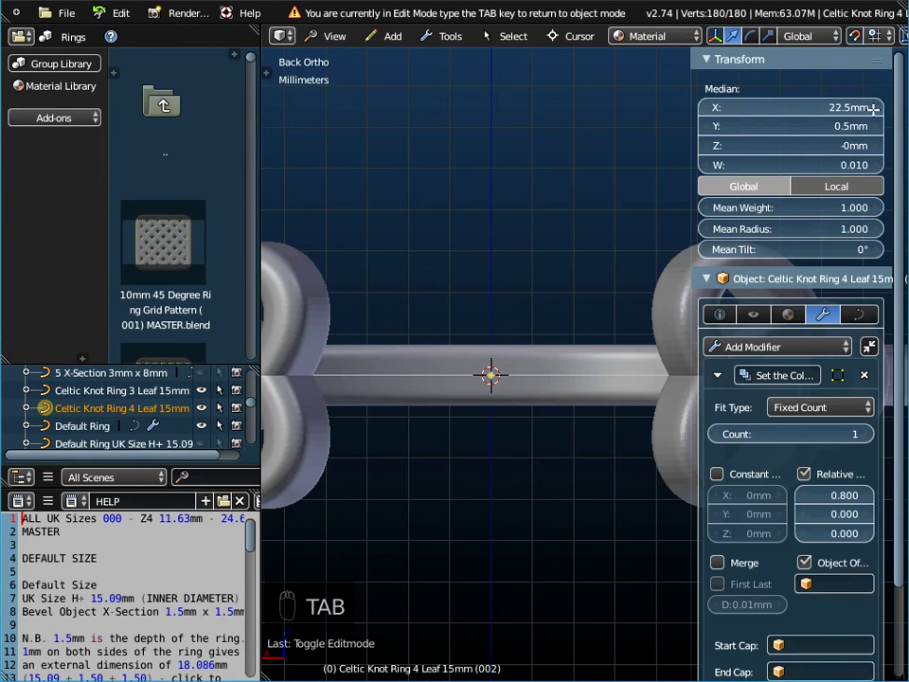
drag(877, 109, 828, 137)
key(Tab)
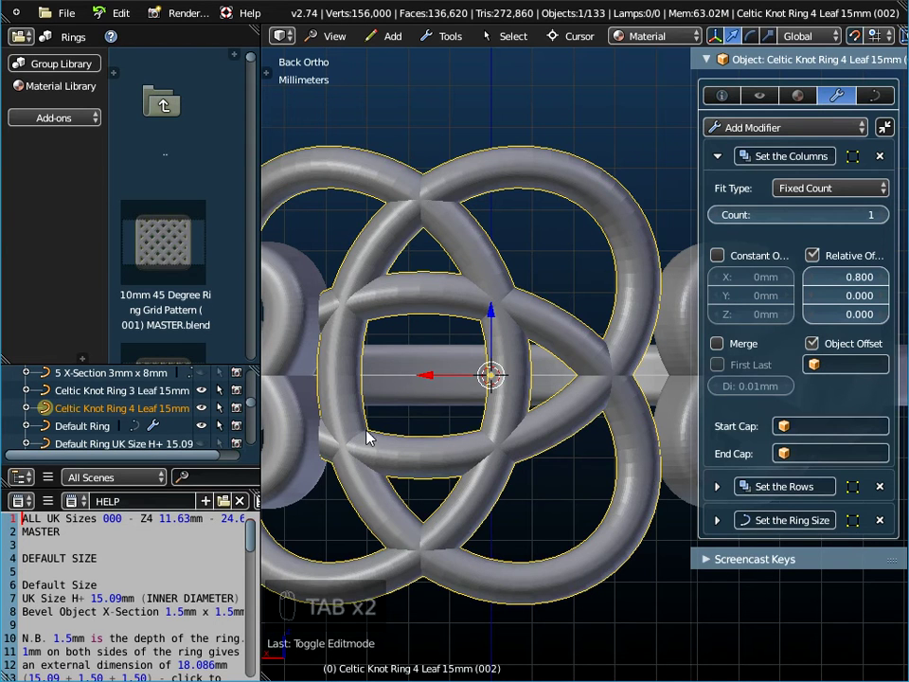
key(Tab)
drag(705, 111, 694, 111)
key(Tab)
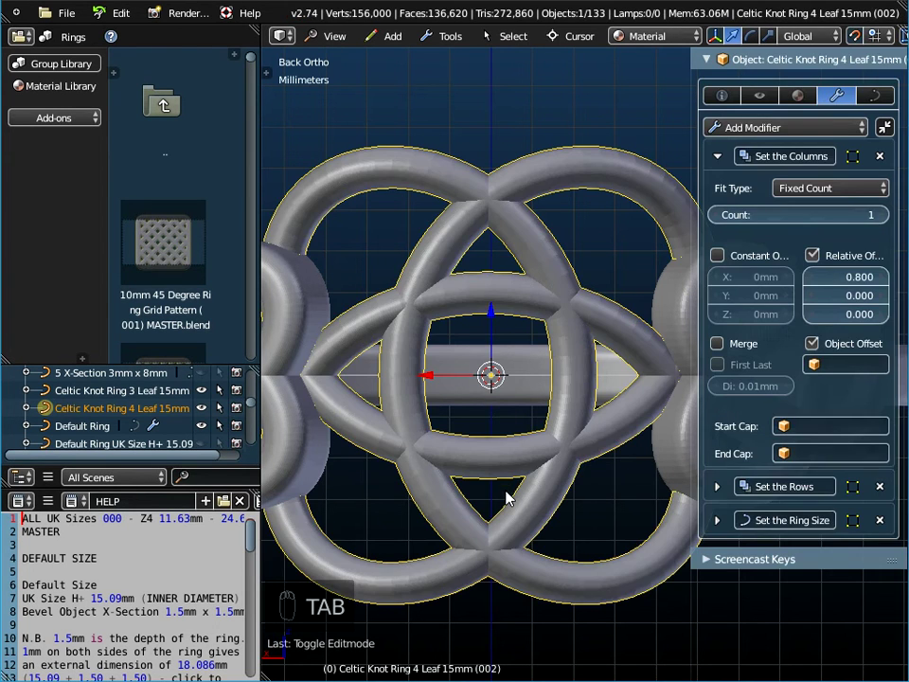
scroll(506, 497, up, 3)
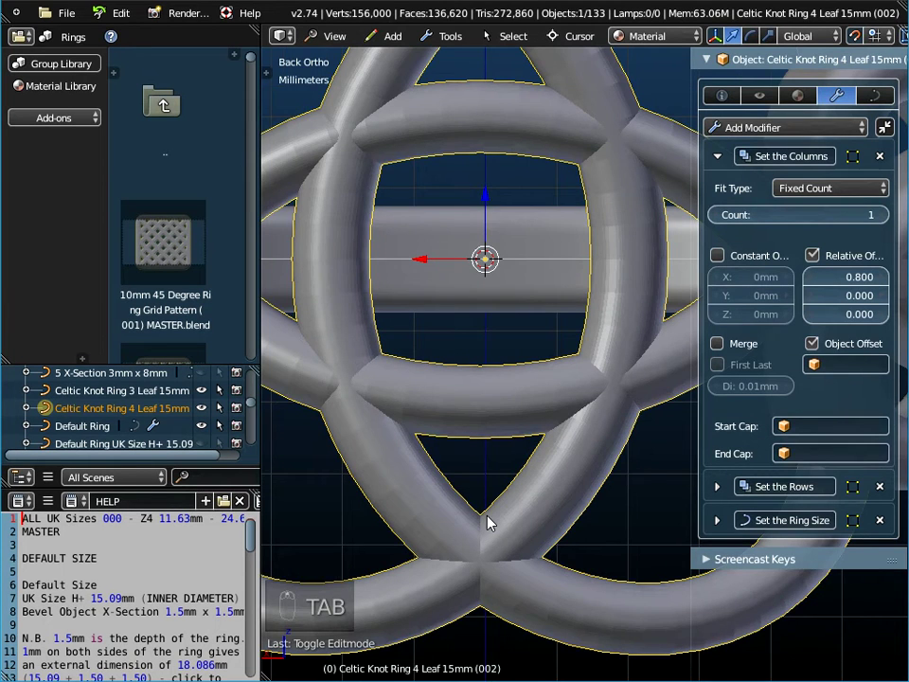
scroll(487, 524, up, 3)
Set the knot curve's Median X to 21.48mm and check the knot join.
key(Tab)
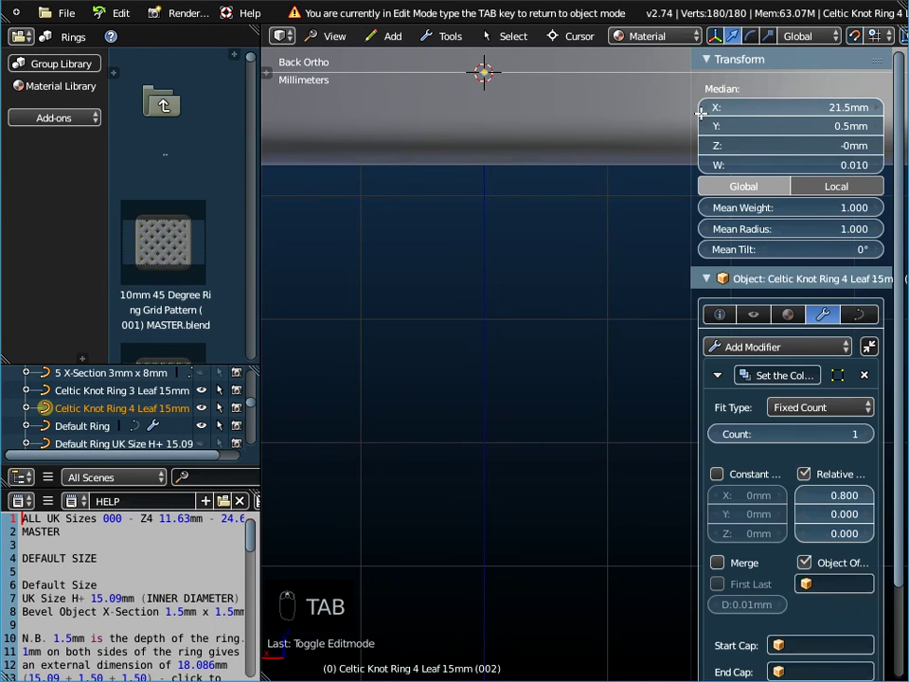
key(Tab)
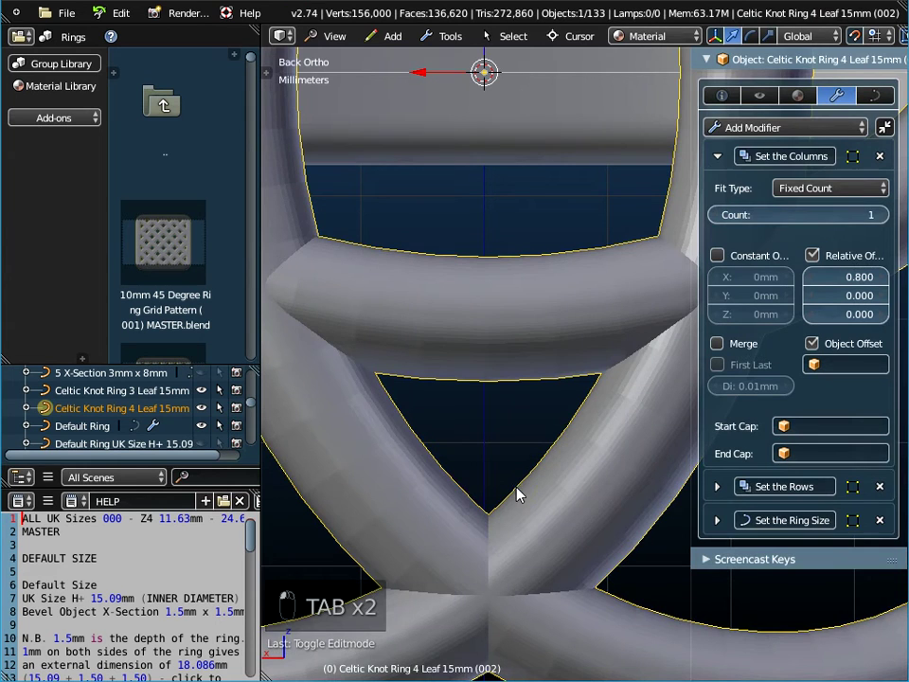
scroll(500, 516, down, 1)
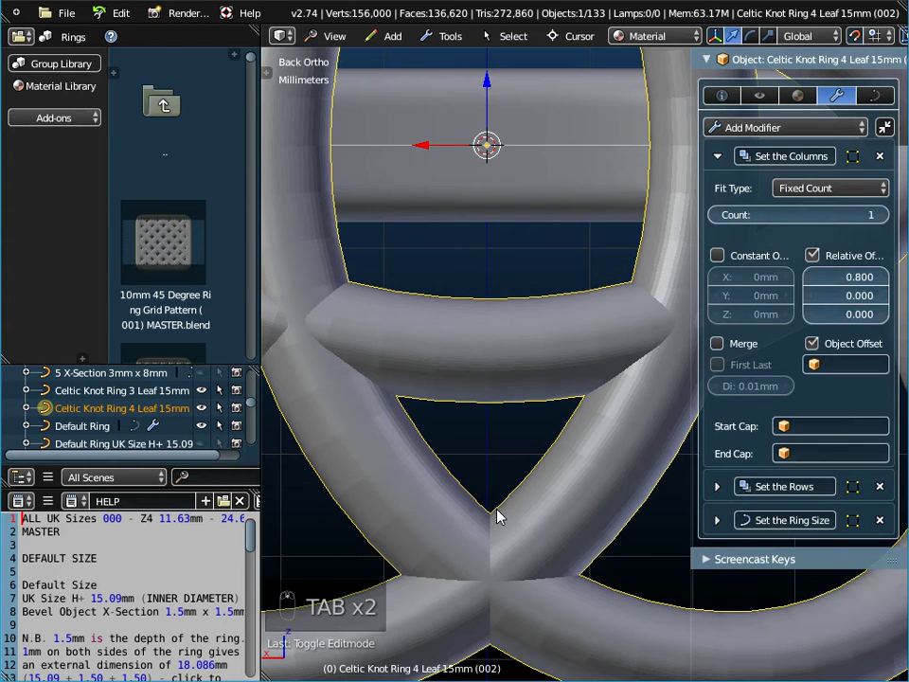
key(Tab)
click(781, 109)
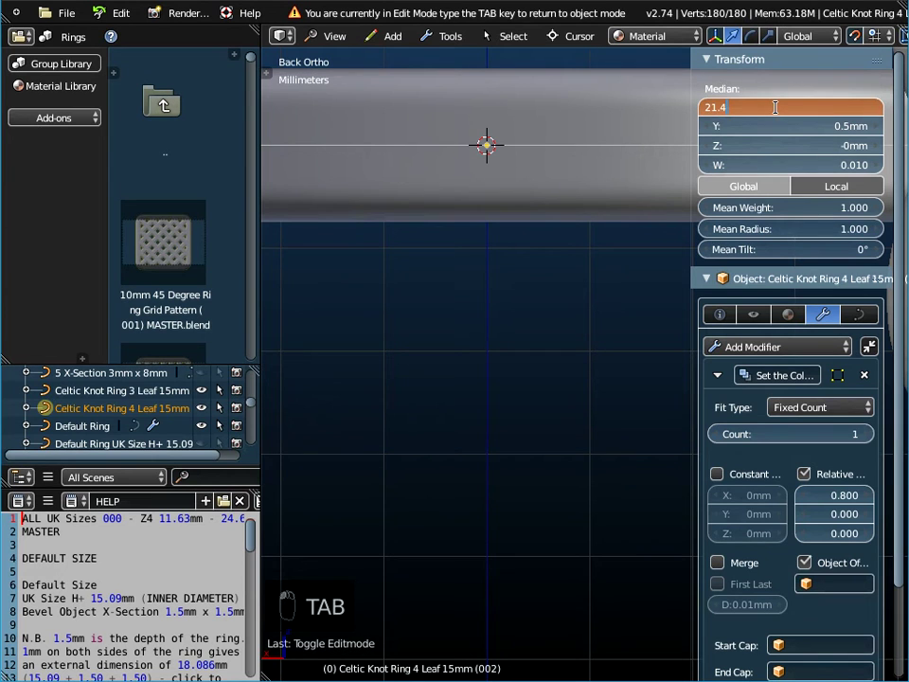
text(8mm)
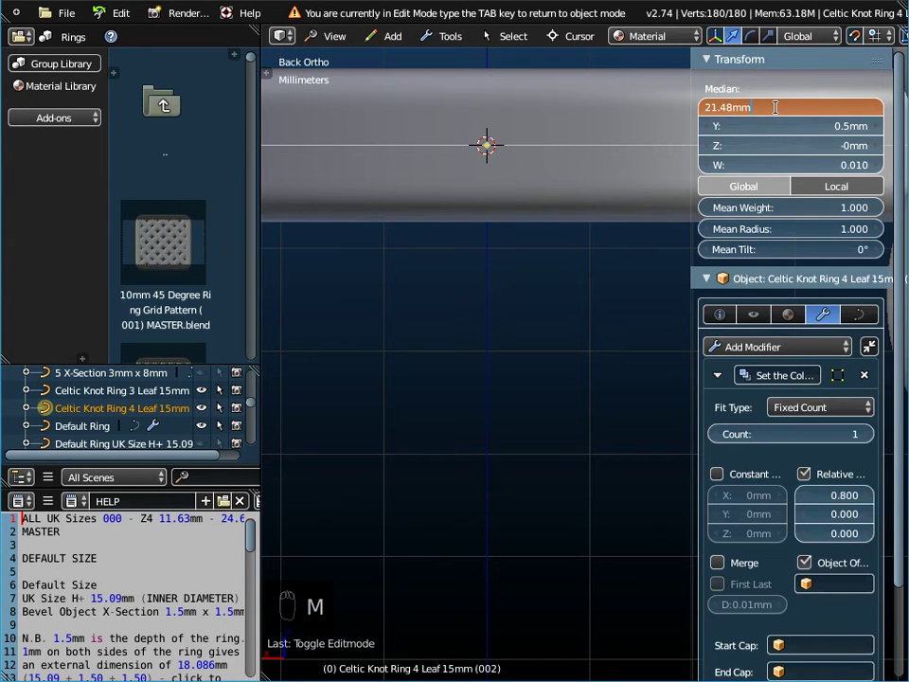
key(Return)
key(Tab)
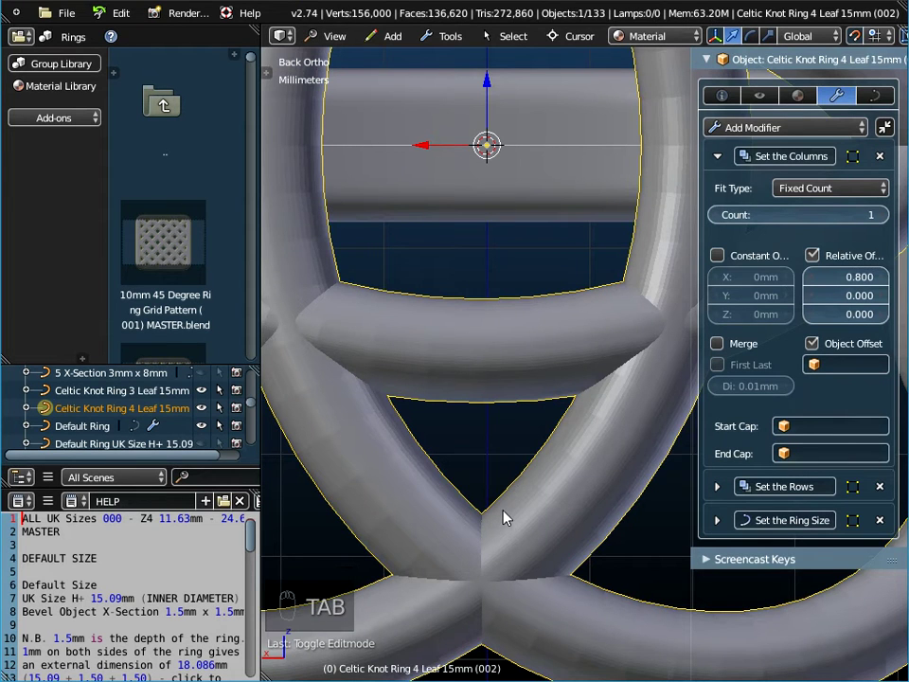
Try Median X values of 21.46mm and 21.44mm, checking the join after each.
key(Tab)
click(842, 106)
key(End)
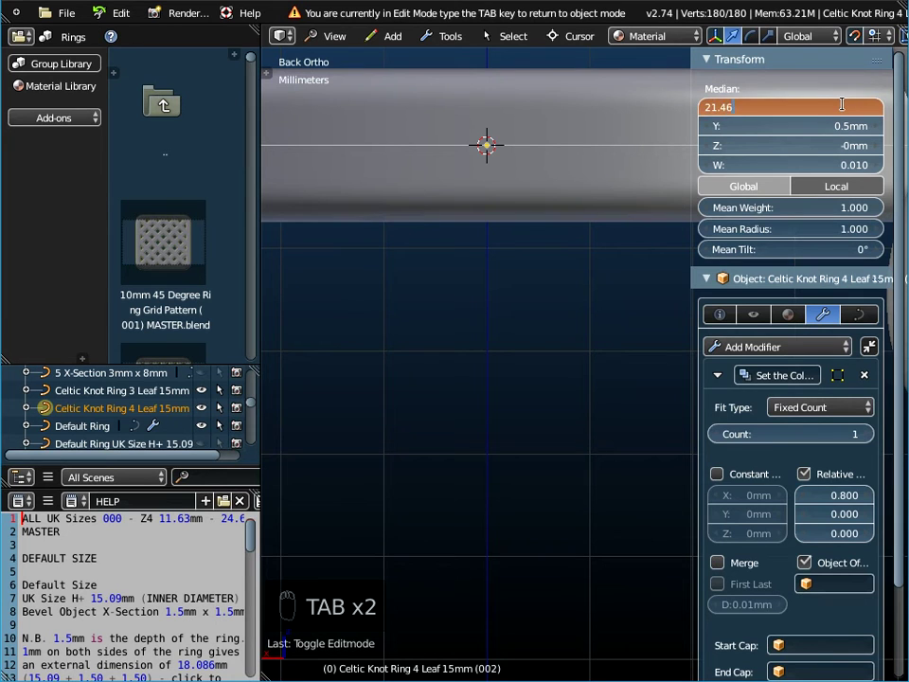
key(Return)
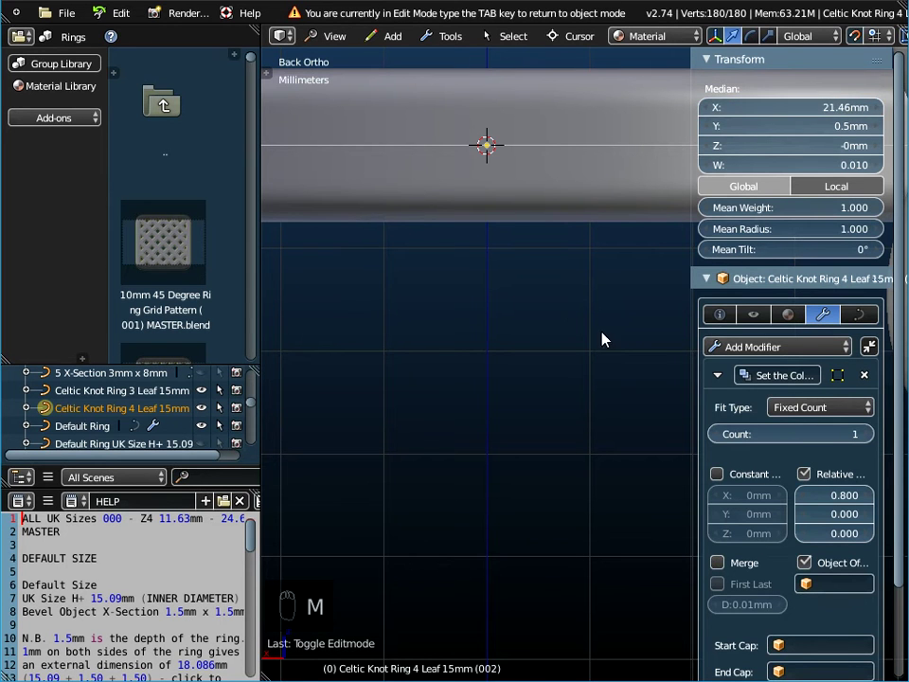
key(Tab)
key(Tab)
click(800, 104)
text(21.44m)
key(Return)
key(Tab)
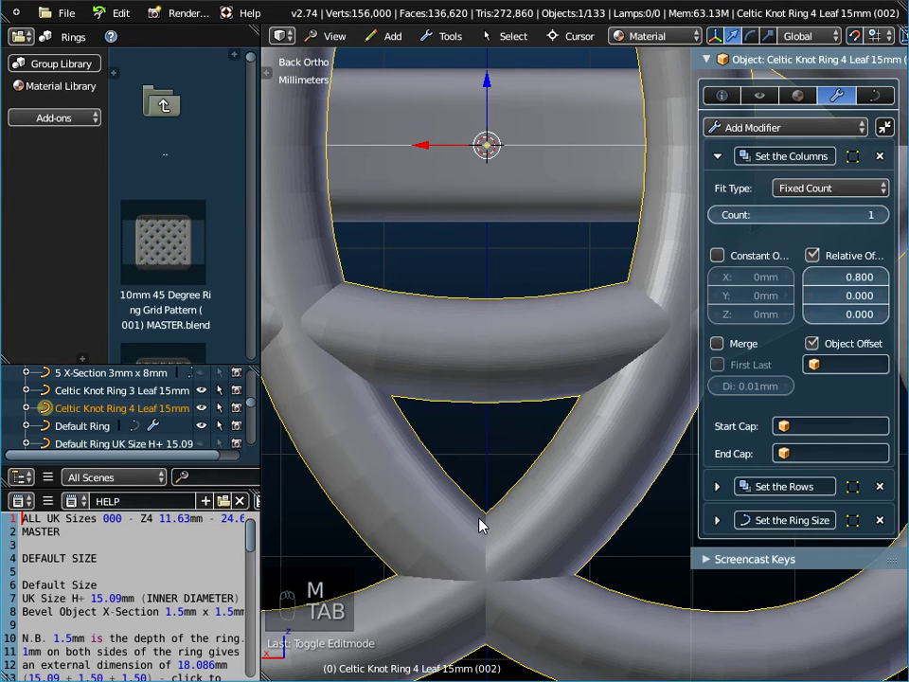
Settle the knot curve's Median X at 21.43mm and check the final join.
key(Tab)
click(799, 104)
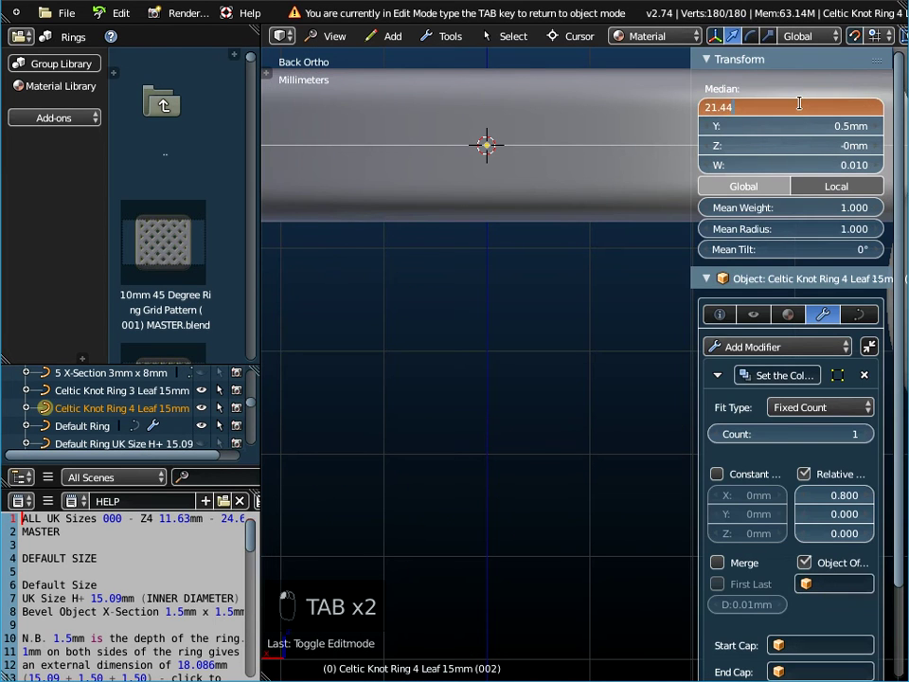
text(21.43mm)
key(Return)
key(Tab)
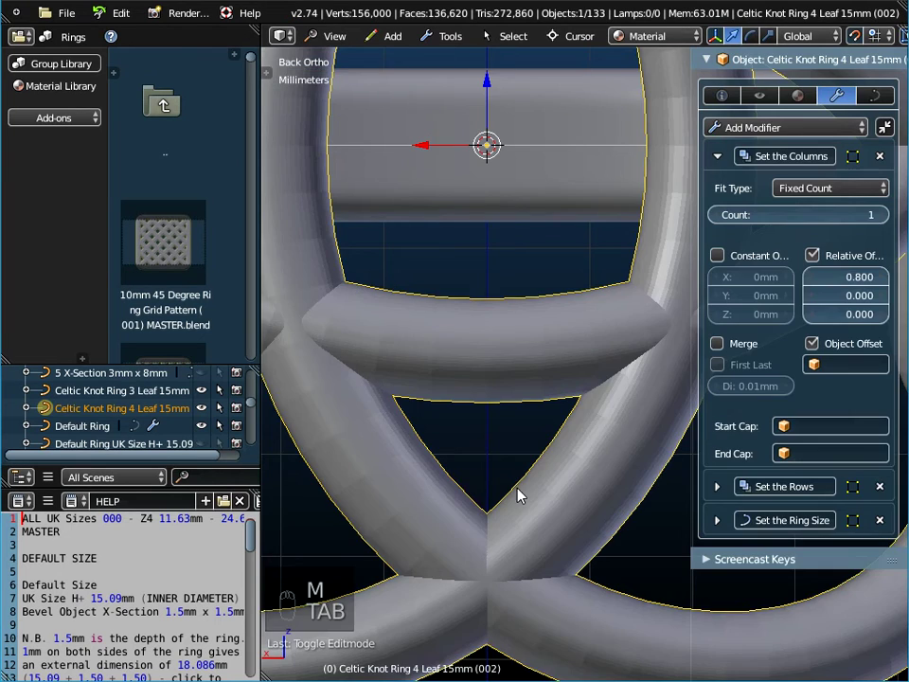
scroll(485, 511, up, 5)
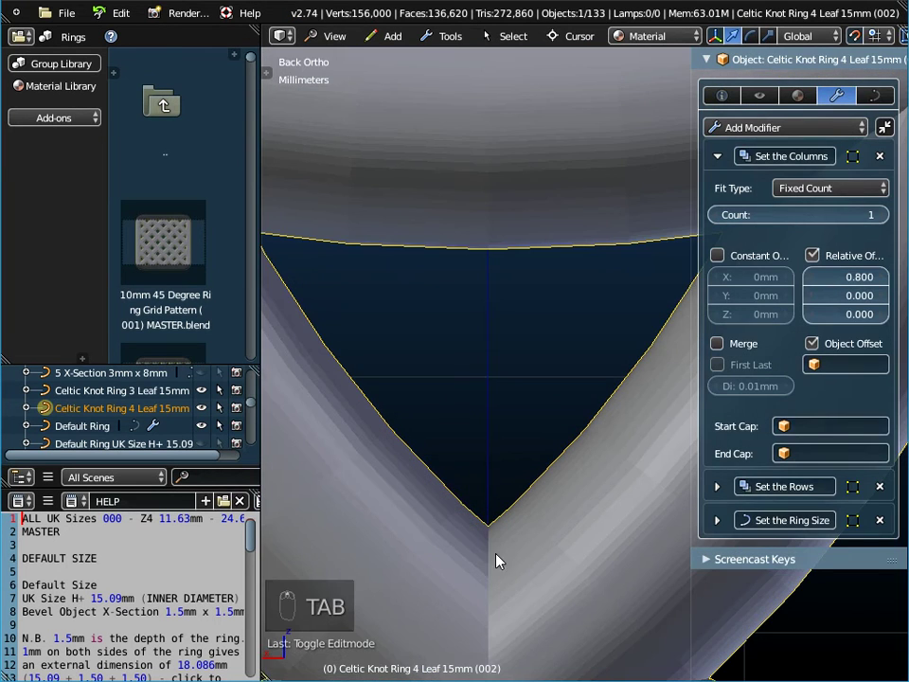
Set the knot curve's Bevel Object to the 3 X-Section 2mm x 3mm profile.
scroll(492, 523, down, 6)
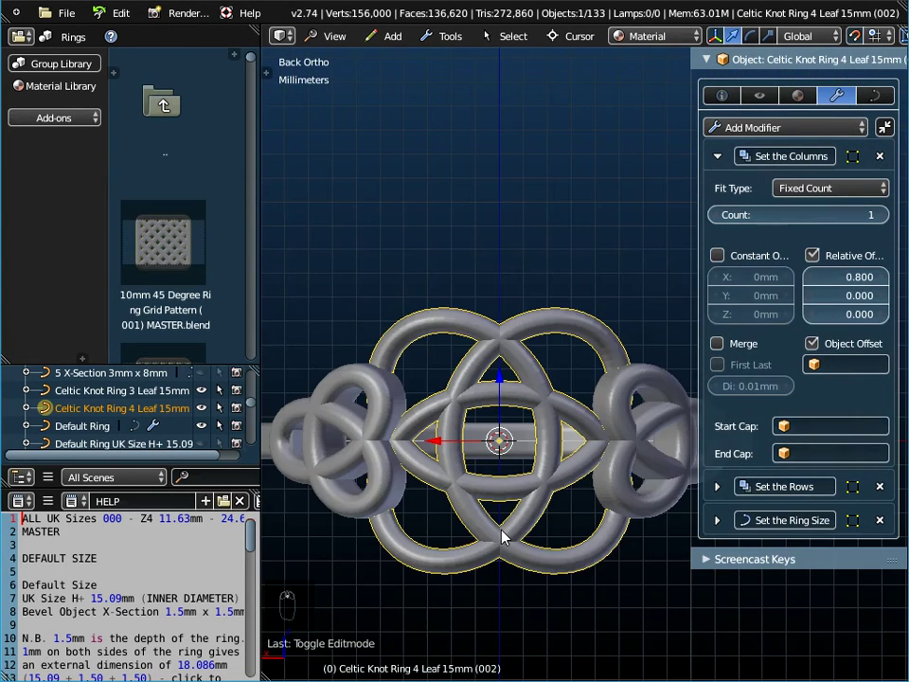
middle_drag(502, 537, 497, 426)
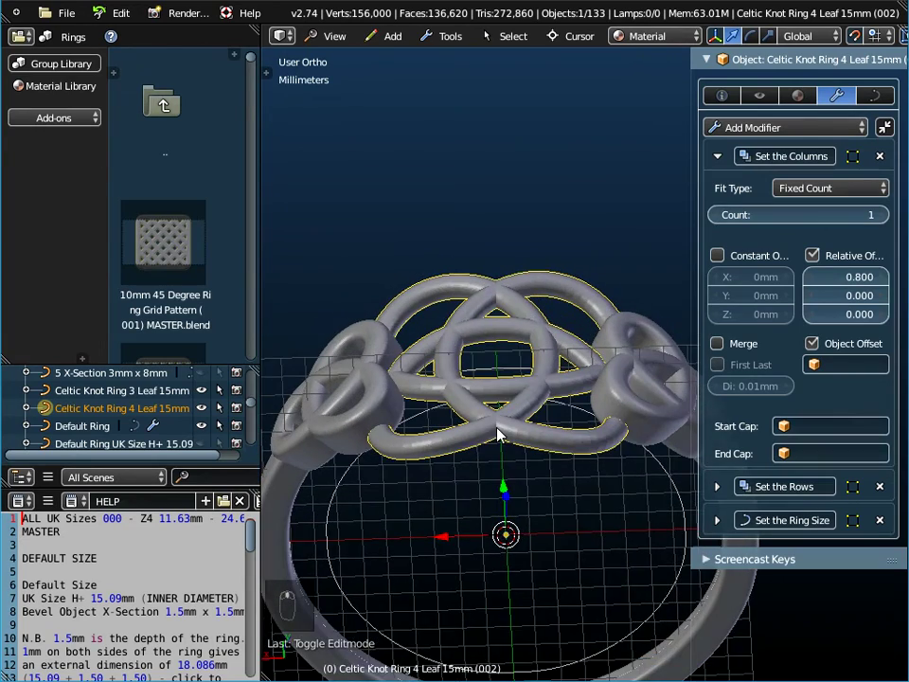
middle_drag(520, 467, 512, 288)
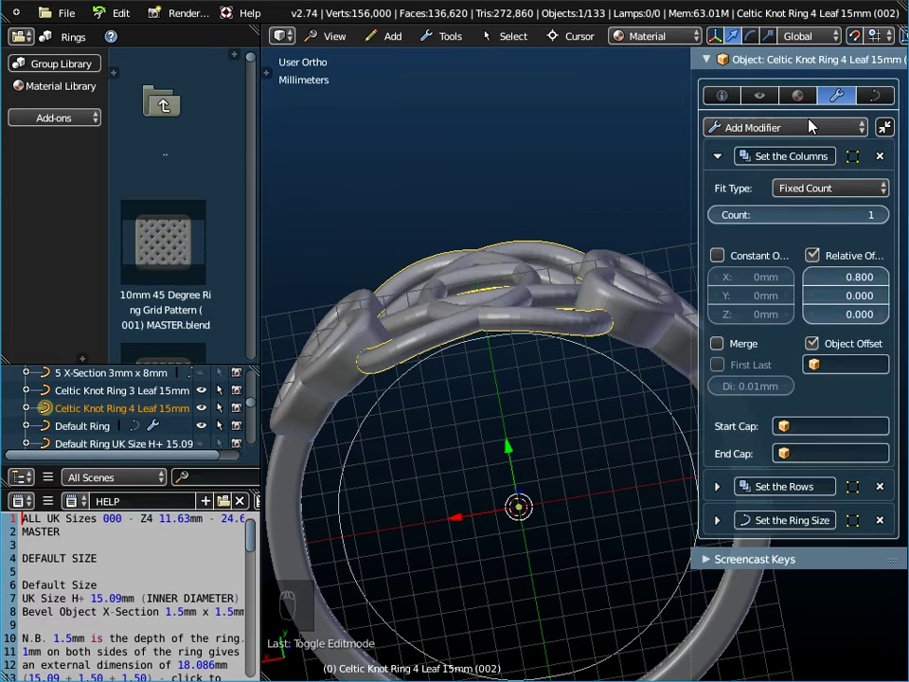
middle_drag(479, 427, 465, 371)
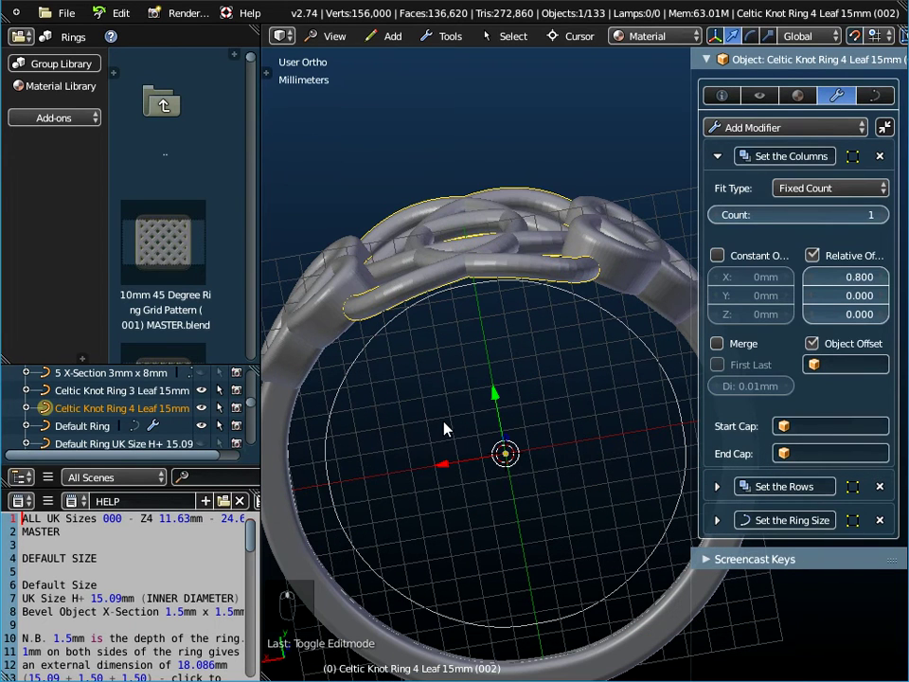
click(717, 157)
click(876, 96)
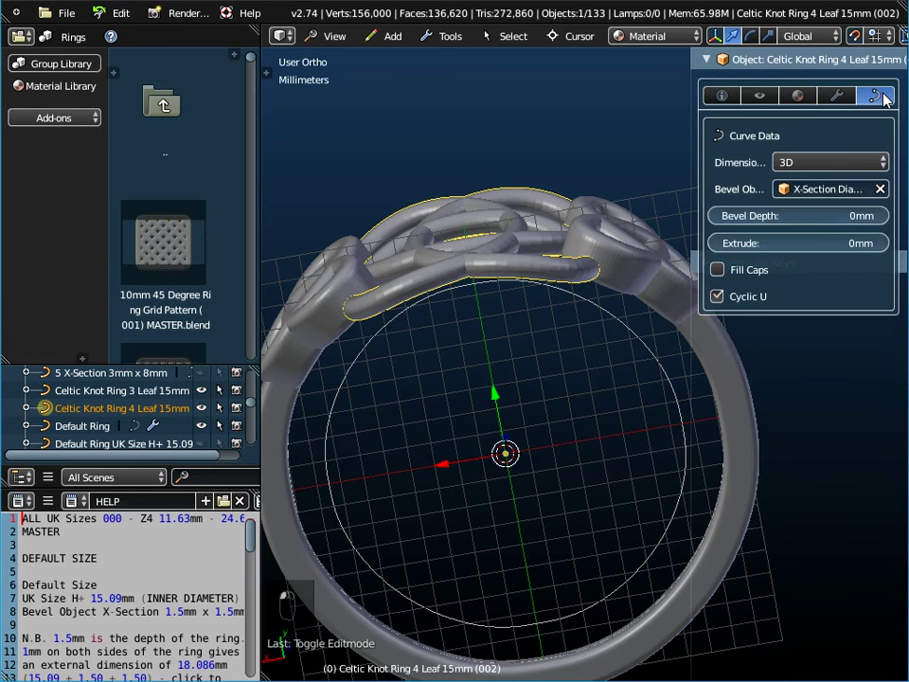
click(820, 190)
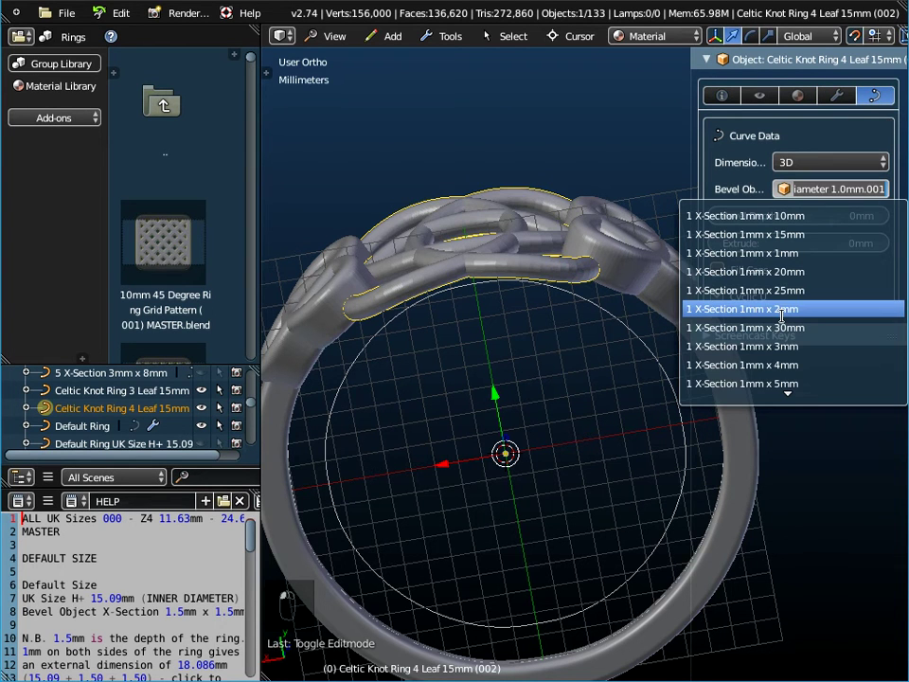
scroll(780, 317, down, 20)
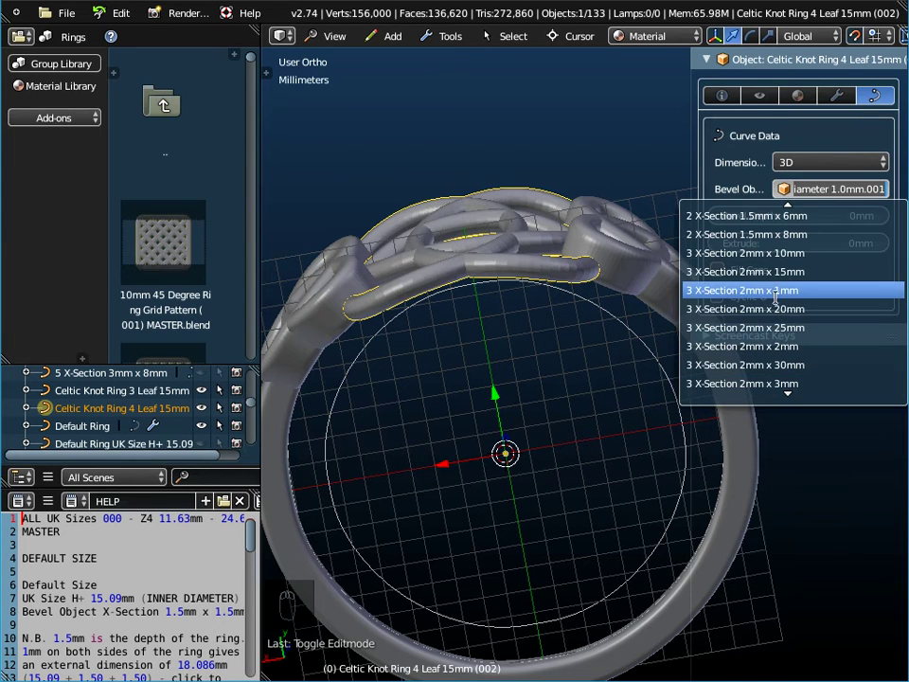
click(776, 291)
middle_drag(631, 261, 533, 250)
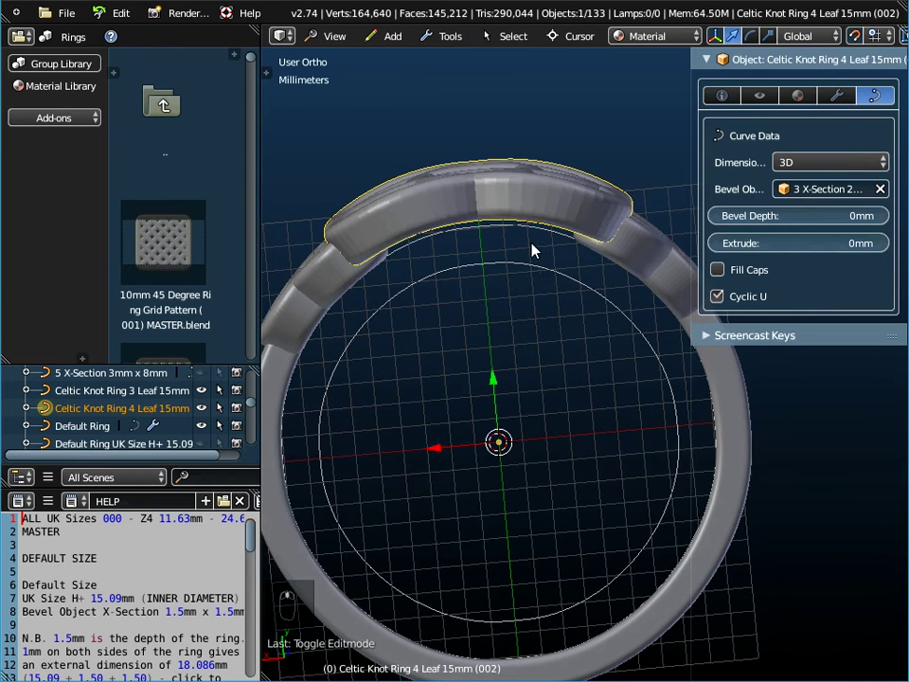
Delete the Inner Diameter guide circle.
right_click(533, 270)
key(x)
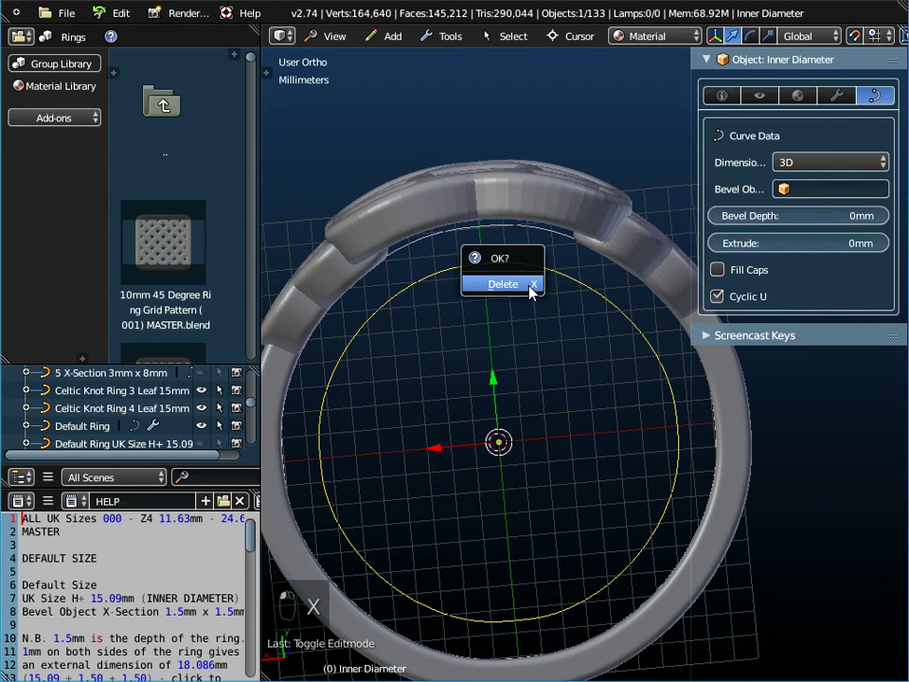
click(518, 284)
middle_drag(539, 352, 524, 256)
Select the UK Size P+ 18.14mm circle and view the ring from the Top, centred.
right_click(520, 262)
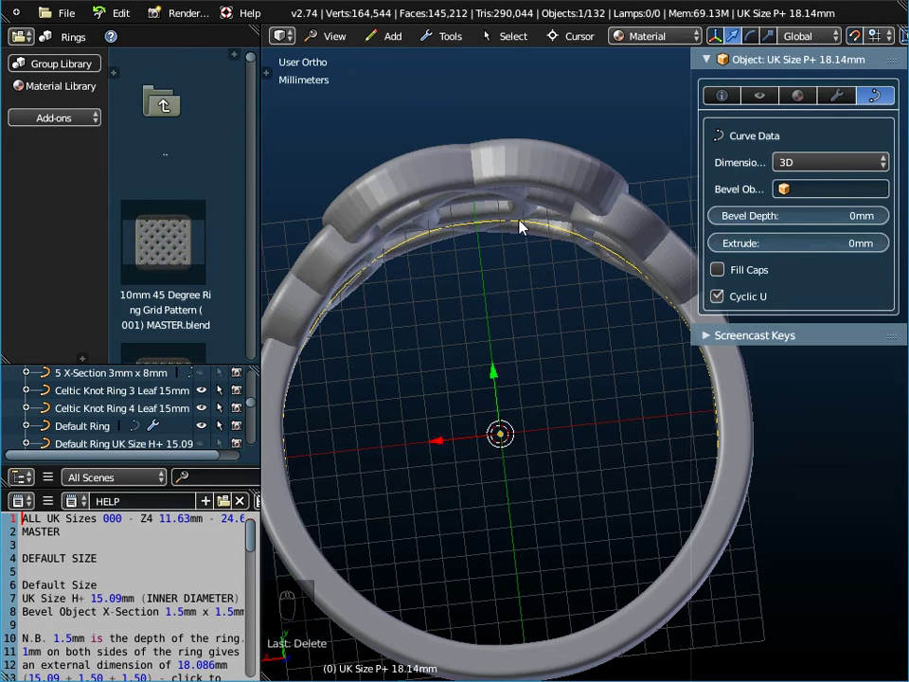
click(341, 43)
click(333, 116)
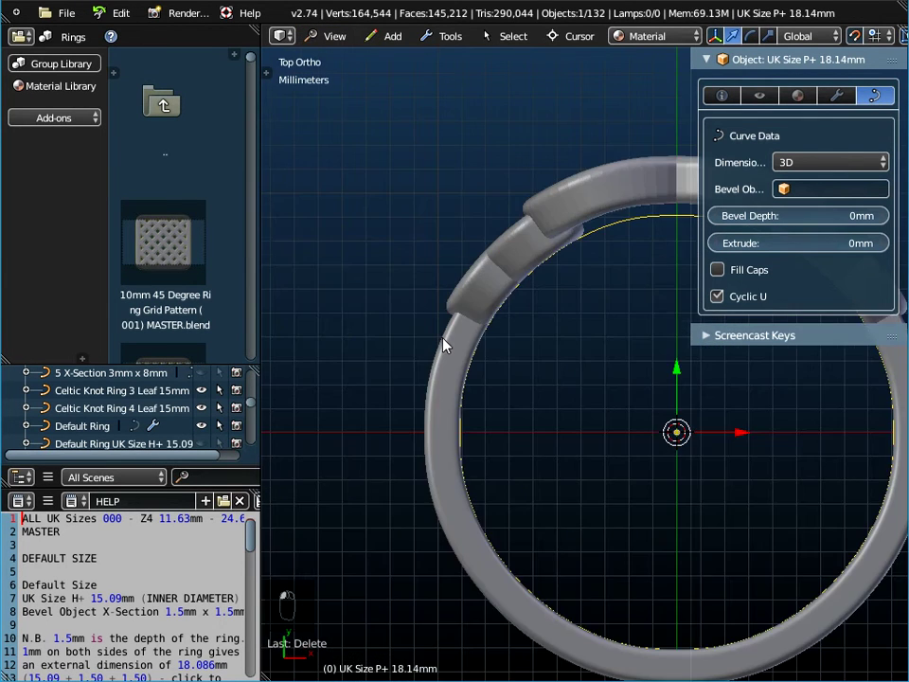
scroll(568, 349, down, 2)
shift+middle_drag(568, 348, 510, 324)
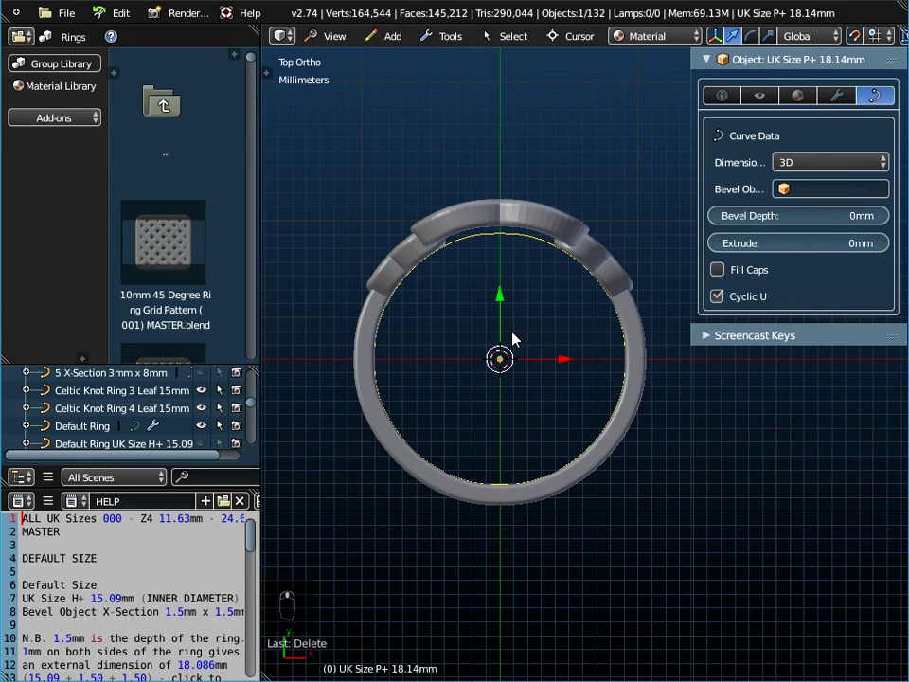
key(Tab)
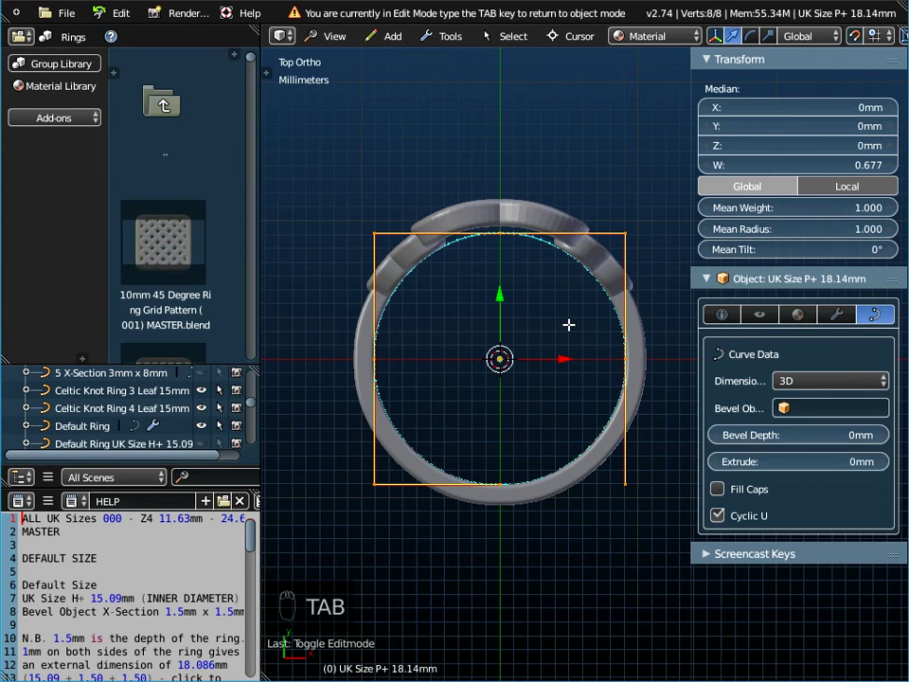
key(Tab)
Lower the Celtic Knot Ring 4 Leaf 15mm segment's points from Y 0.5mm to 0mm.
right_click(537, 228)
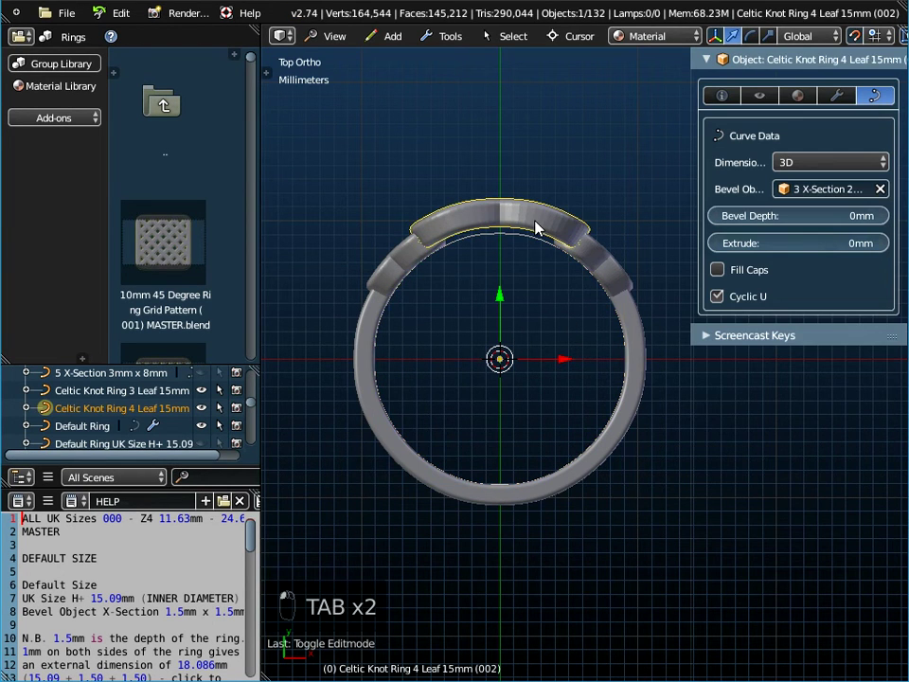
key(Tab)
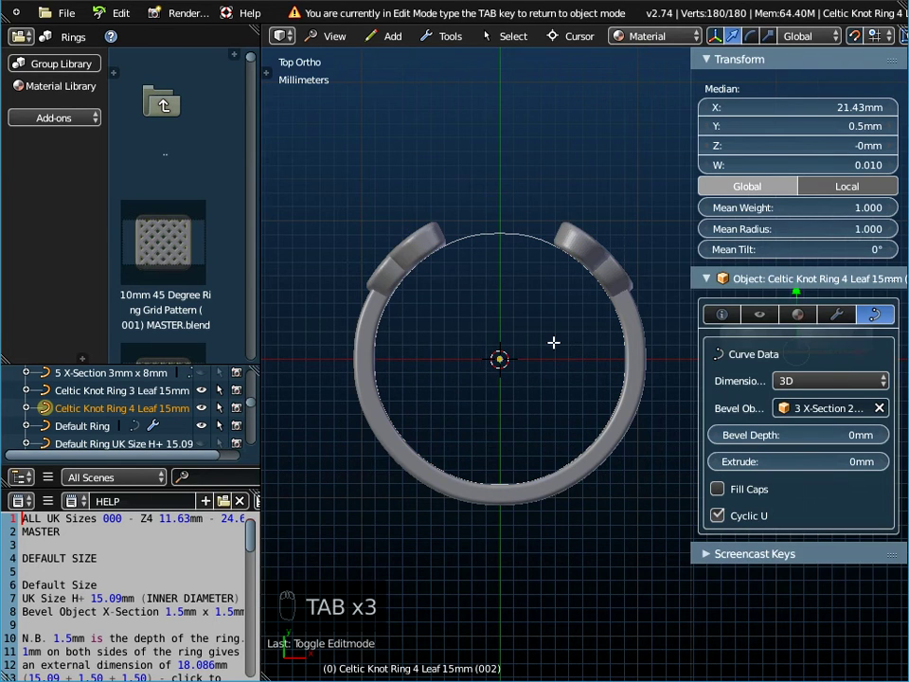
shift+middle_drag(552, 360, 354, 360)
scroll(567, 388, up, 5)
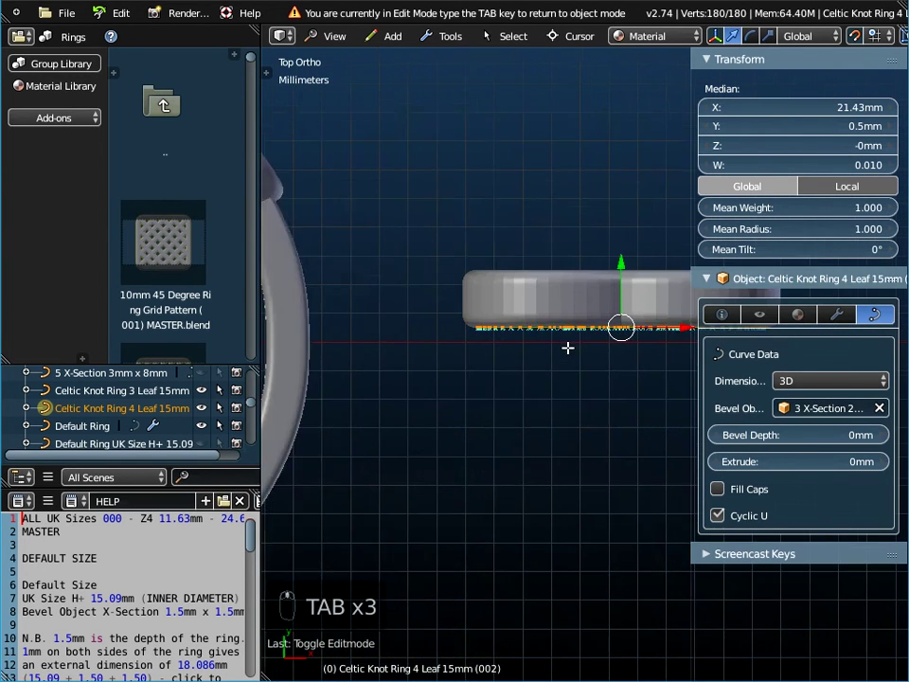
click(707, 130)
click(707, 130)
click(708, 130)
click(708, 130)
click(707, 130)
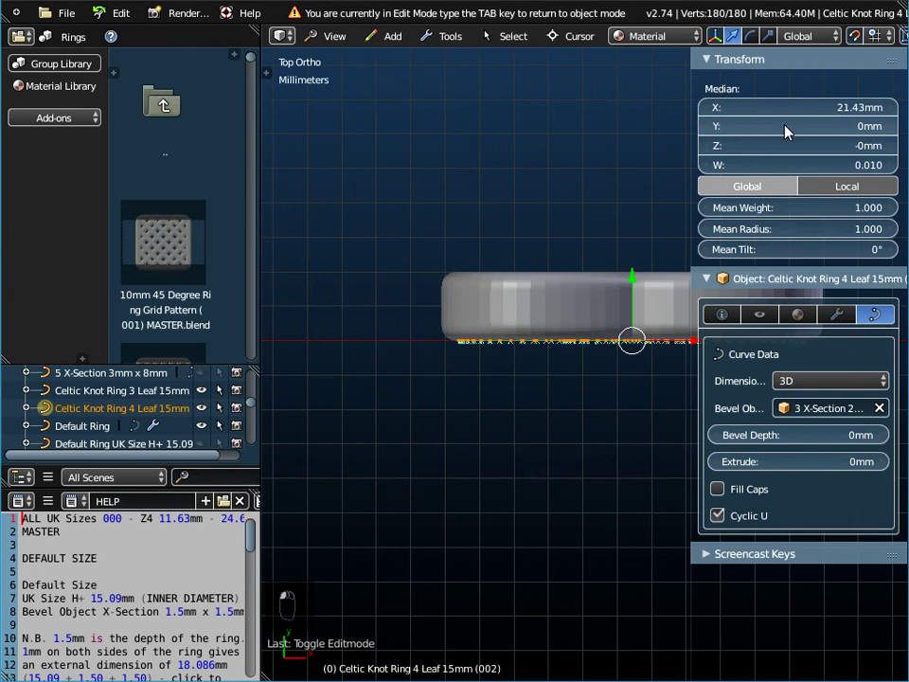
scroll(556, 476, down, 5)
key(Tab)
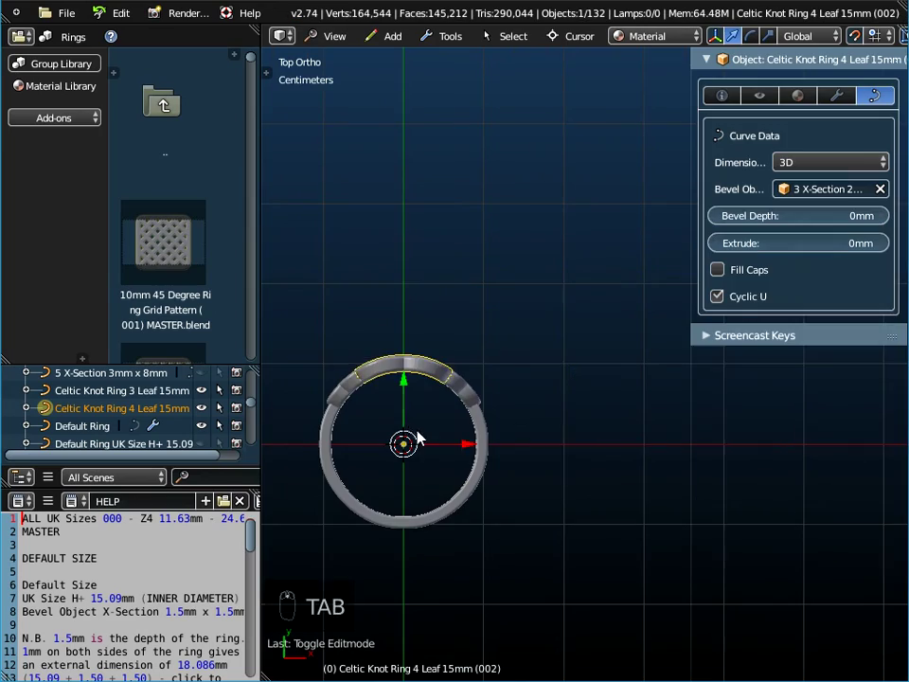
scroll(397, 366, up, 4)
middle_drag(458, 318, 668, 370)
scroll(633, 402, up, 5)
scroll(625, 379, down, 2)
scroll(619, 375, up, 2)
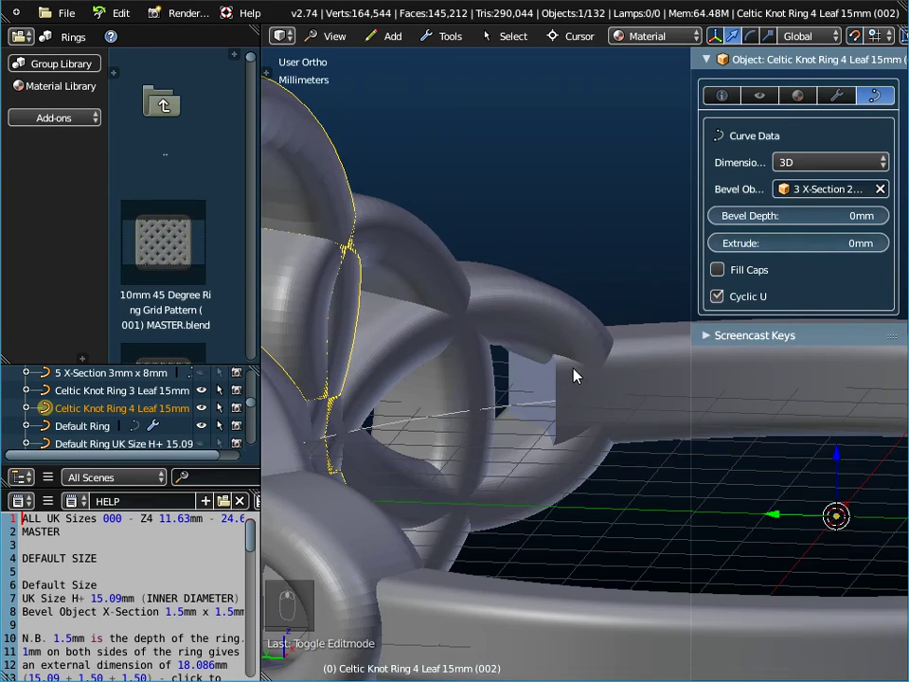
middle_drag(564, 388, 527, 12)
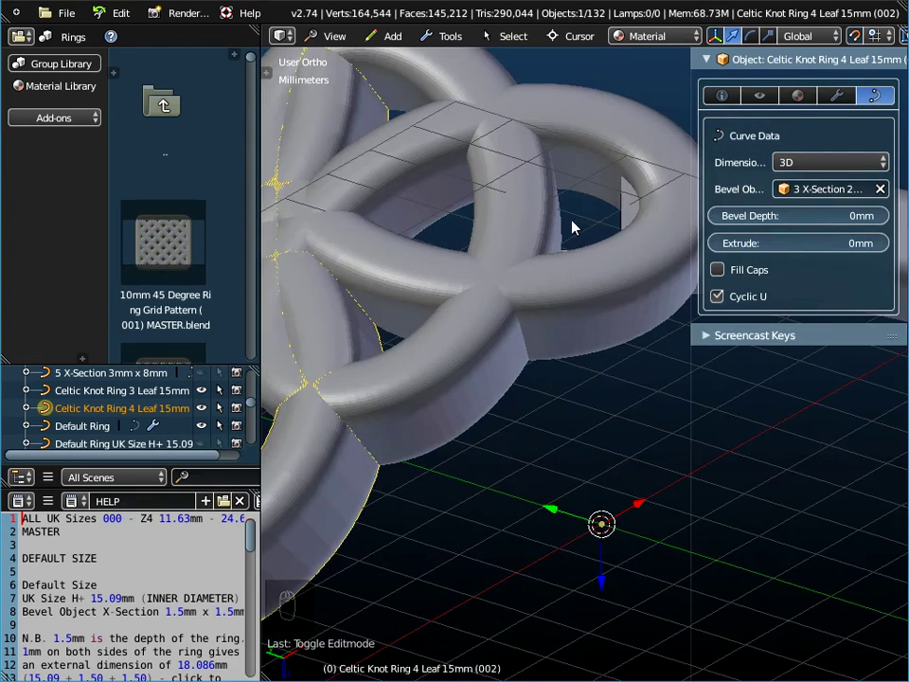
scroll(579, 225, down, 3)
middle_drag(579, 233, 471, 246)
scroll(471, 250, up, 3)
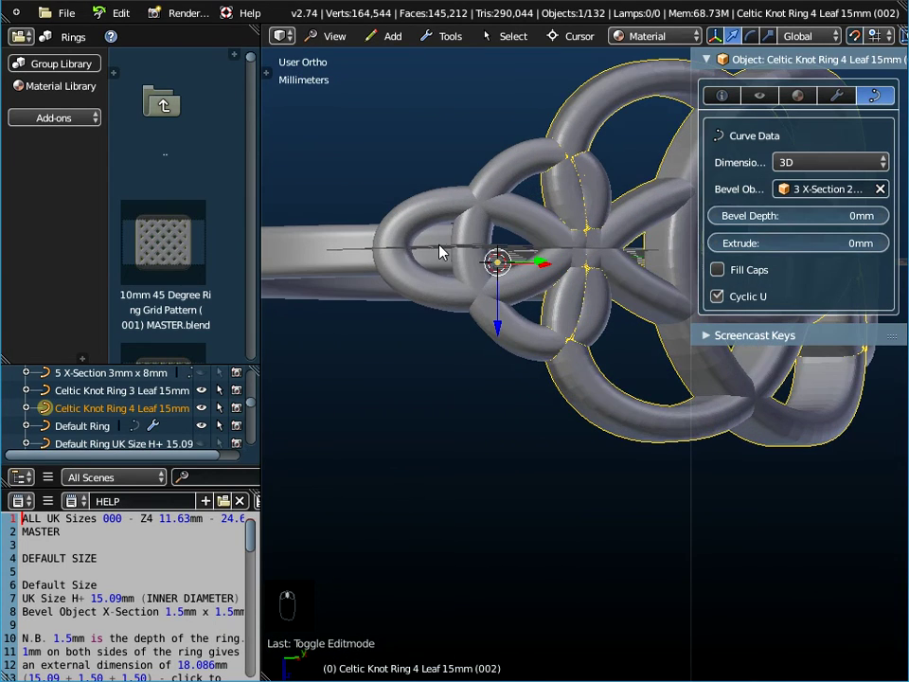
middle_drag(450, 256, 366, 198)
scroll(388, 202, down, 1)
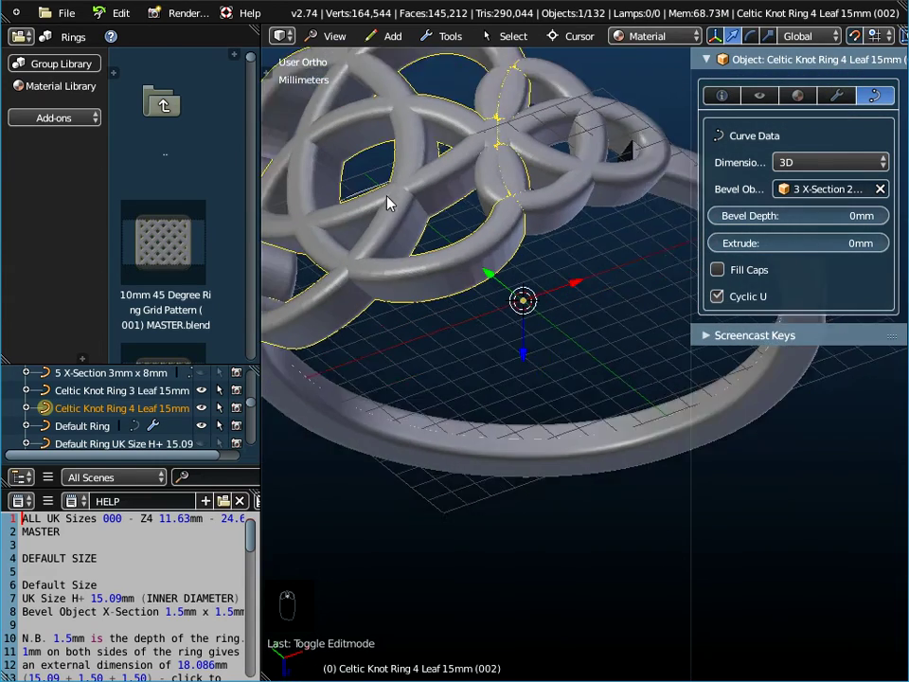
scroll(388, 203, down, 2)
right_click(617, 198)
middle_drag(617, 198, 554, 152)
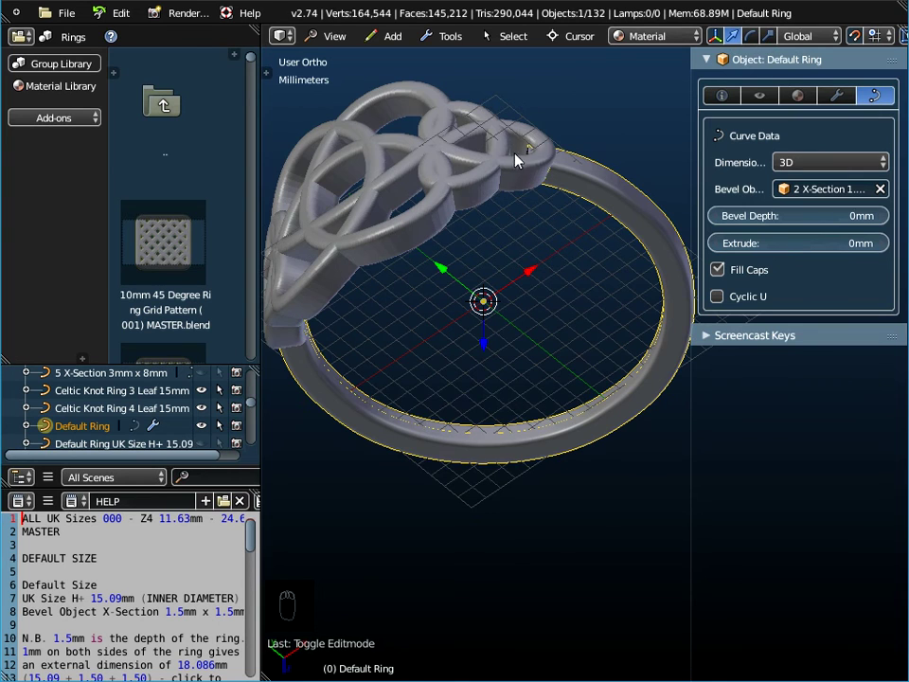
In Top view, edit the Default Ring and bring its open curve end into view.
middle_drag(519, 170, 428, 179)
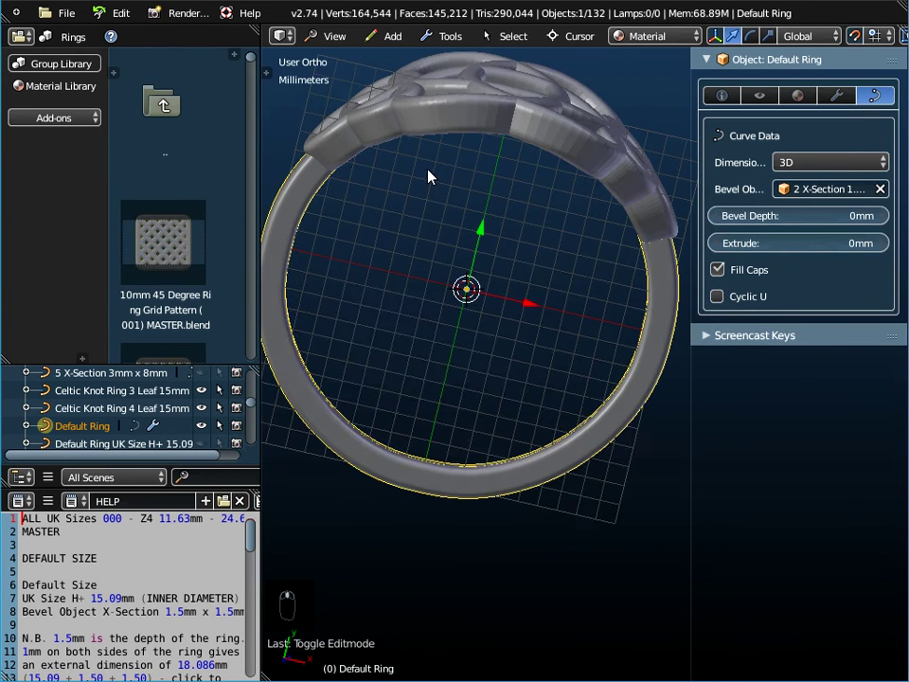
middle_drag(371, 66, 371, 86)
click(343, 36)
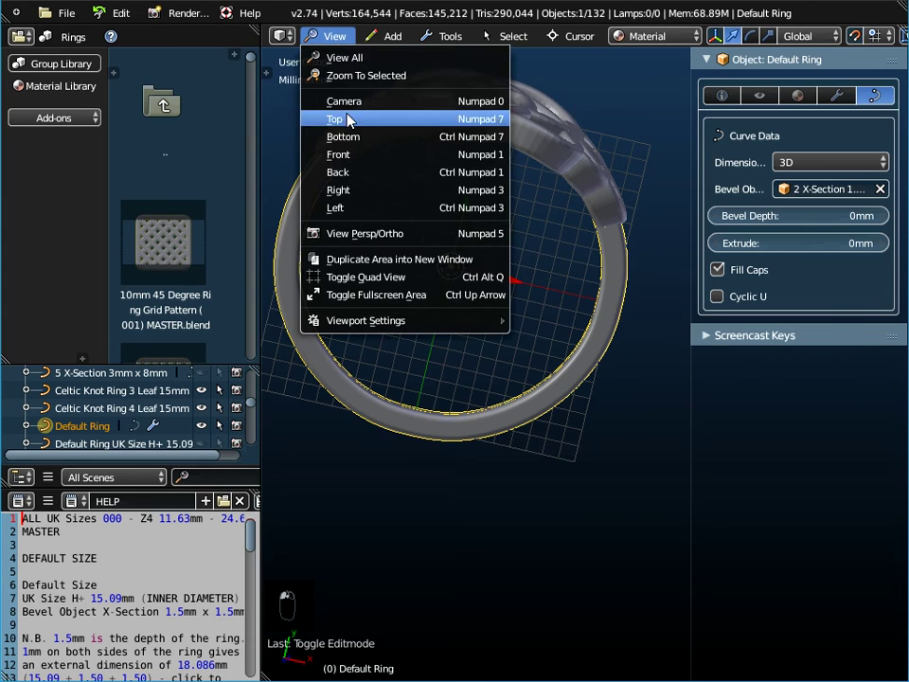
click(336, 118)
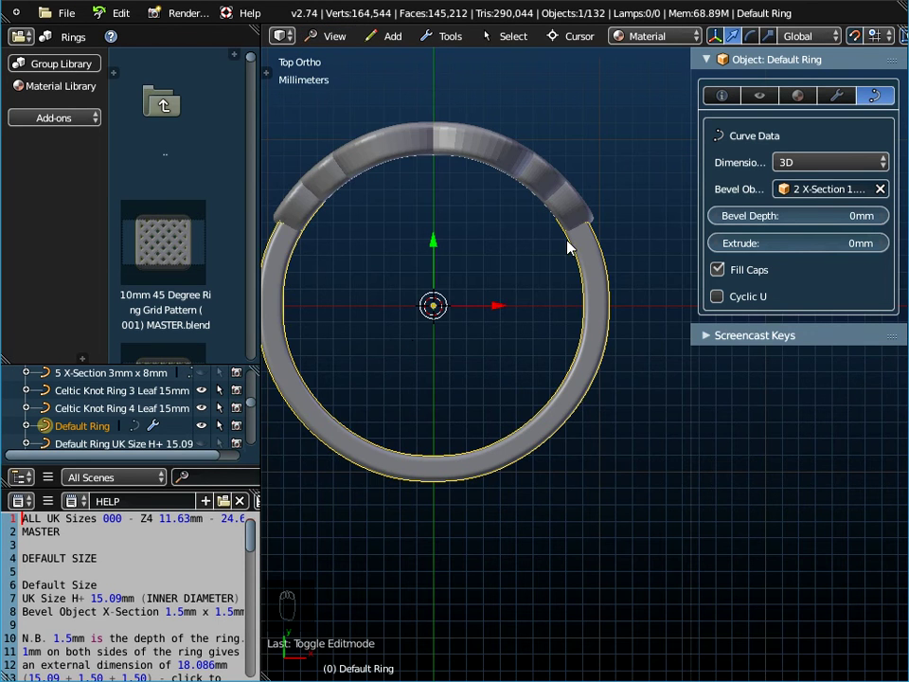
key(Tab)
shift+middle_drag(511, 327, 666, 401)
shift+middle_drag(419, 428, 637, 414)
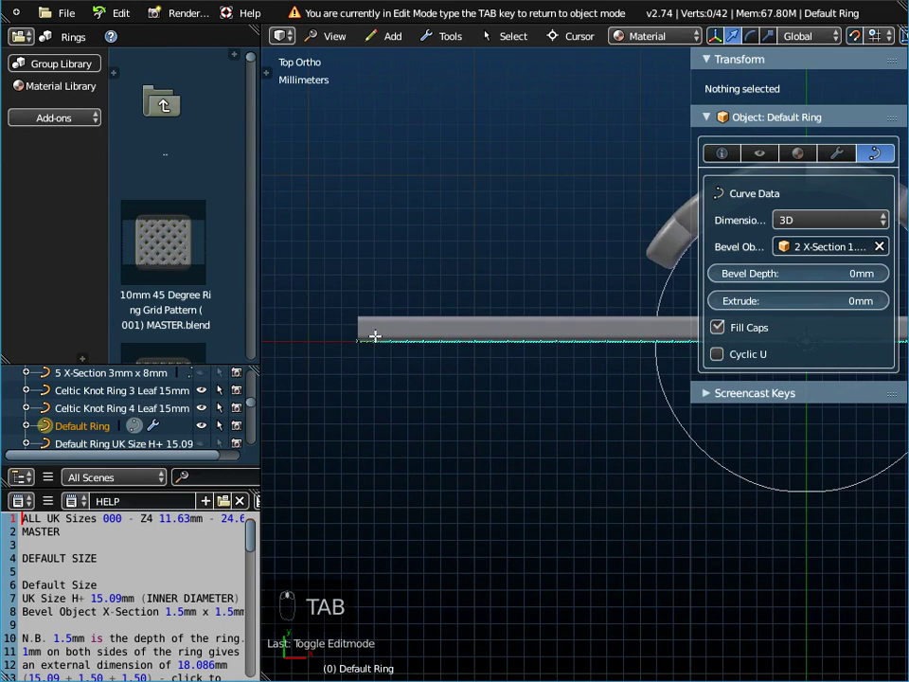
Extrude a new point from the curve's end control point to X -28mm.
right_click(359, 340)
scroll(359, 341, up, 2)
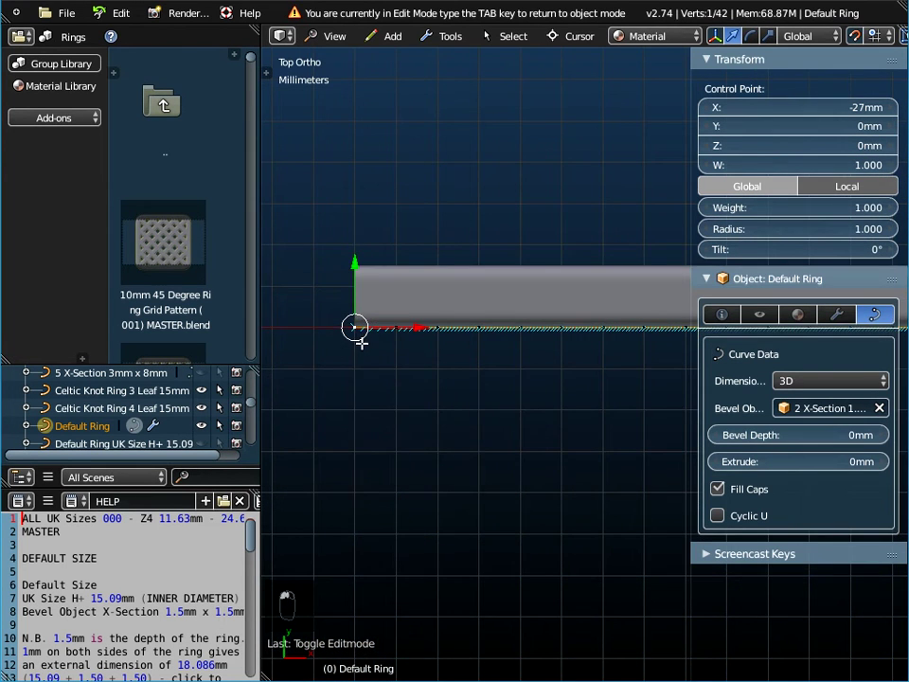
shift+middle_drag(361, 342, 432, 378)
key(e)
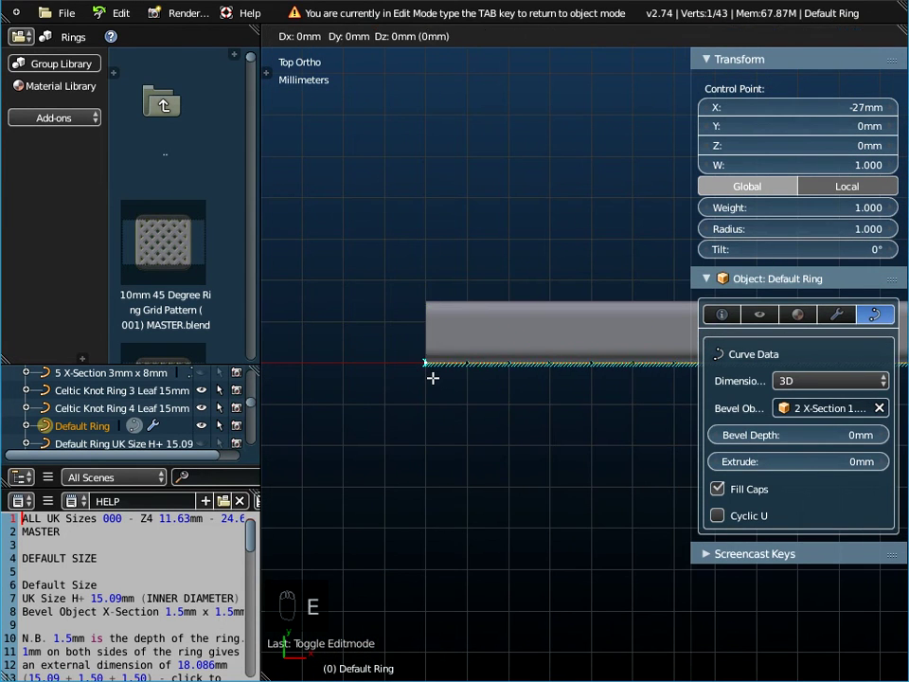
click(394, 377)
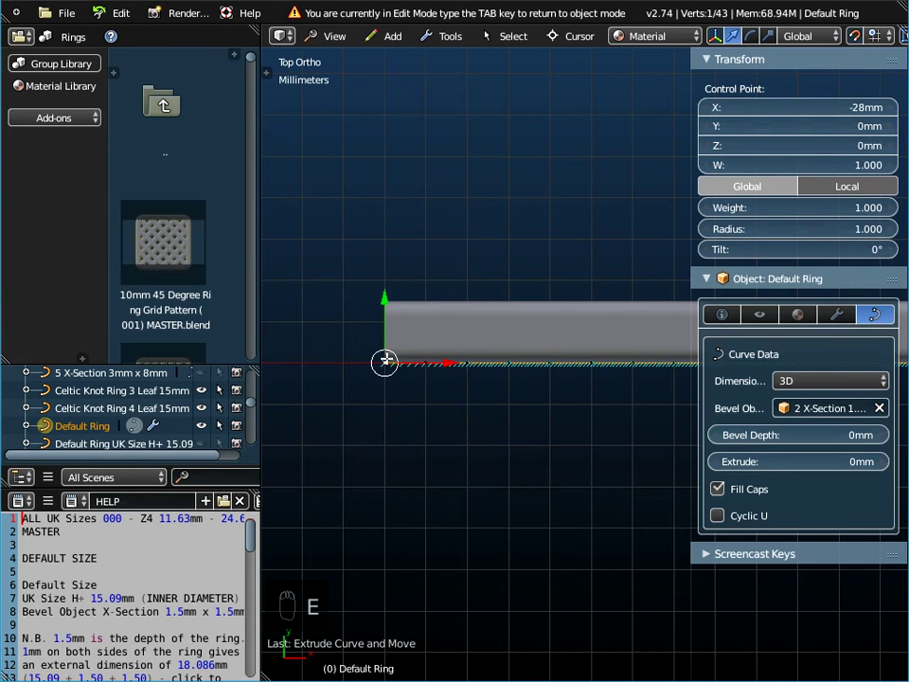
scroll(383, 364, down, 5)
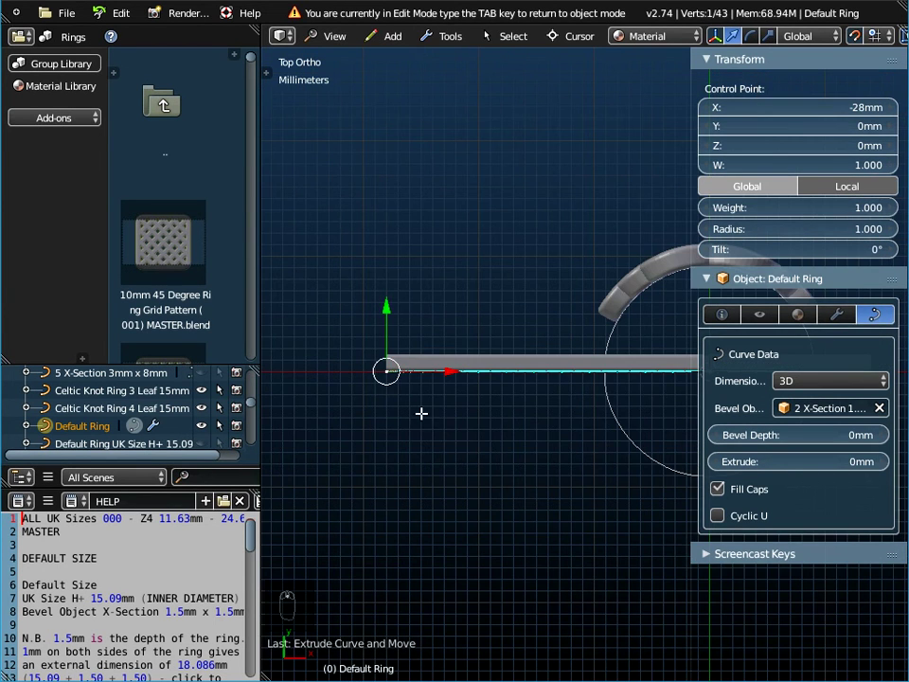
key(Tab)
shift+middle_drag(472, 444, 447, 514)
middle_drag(535, 392, 507, 287)
scroll(531, 336, up, 3)
scroll(531, 336, up, 2)
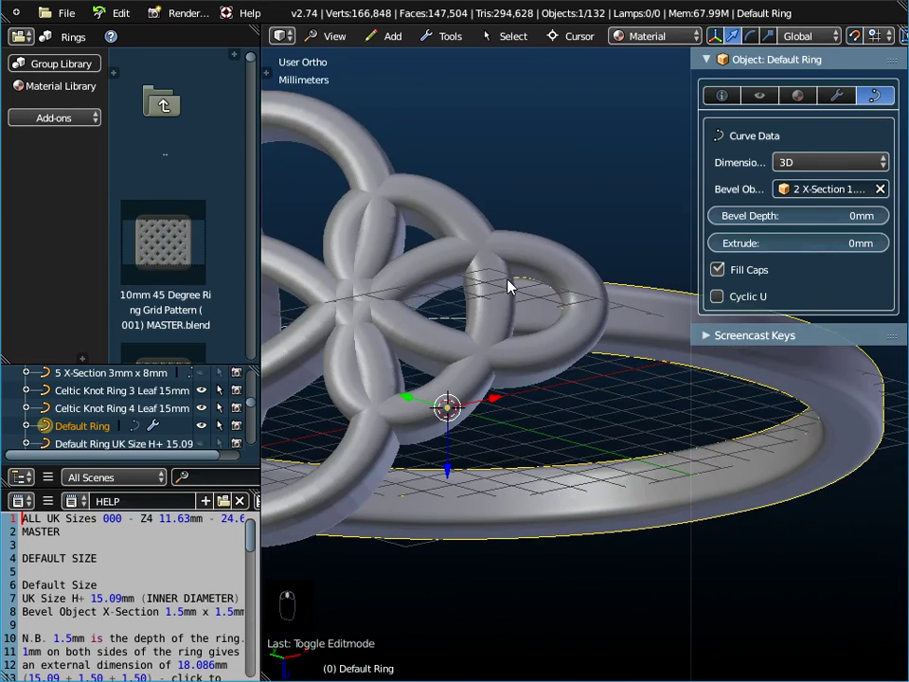
Select Celtic Knot Ring 4 Leaf 15mm and show its 12.334 × 3.462 × 11.075mm Object properties.
scroll(543, 320, down, 3)
middle_drag(542, 320, 499, 280)
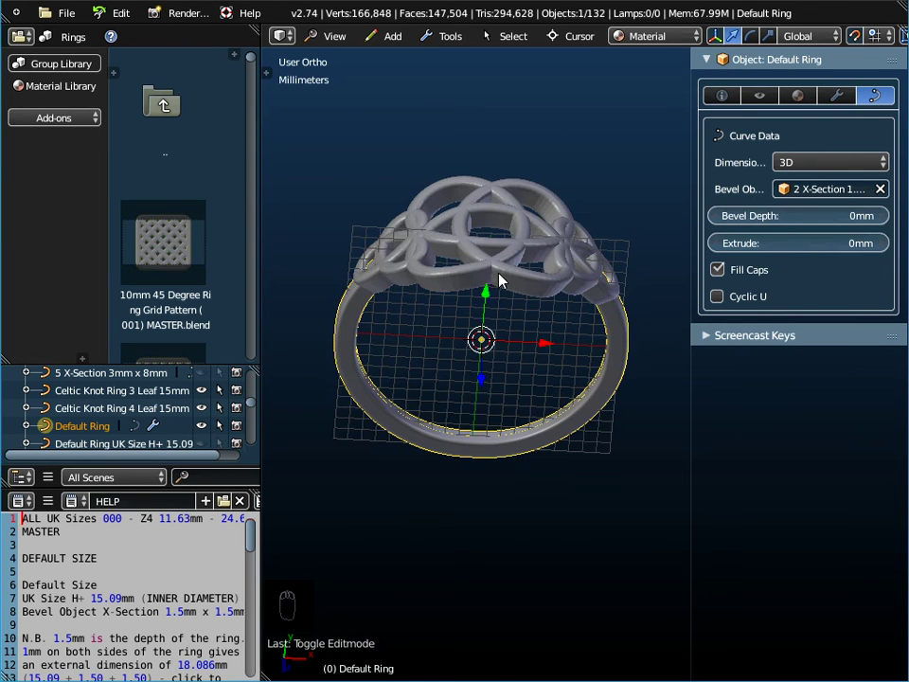
right_click(532, 286)
middle_drag(524, 335, 502, 411)
click(722, 96)
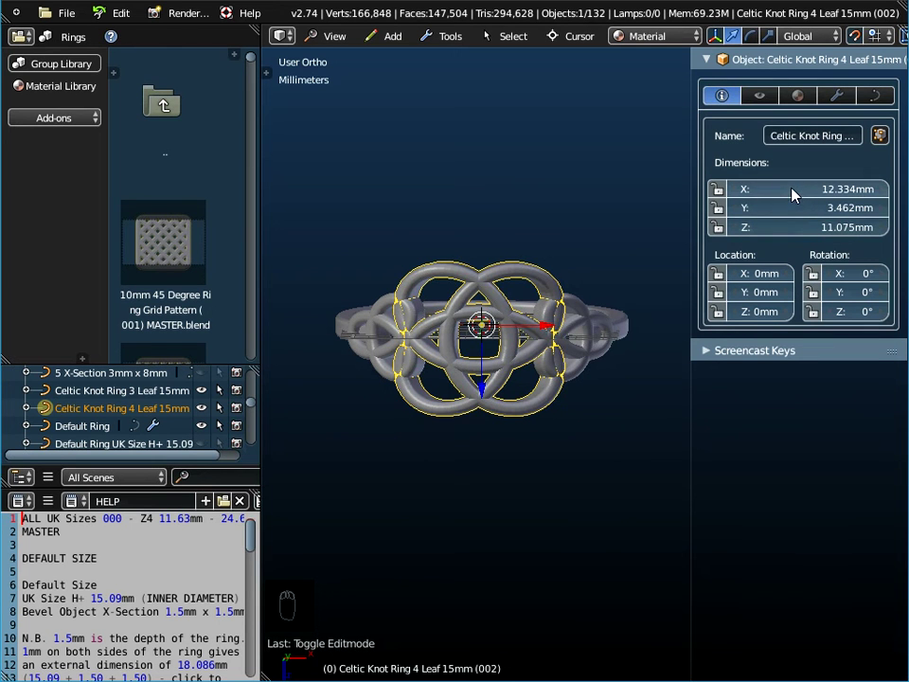
middle_drag(517, 414, 523, 183)
middle_drag(527, 298, 557, 473)
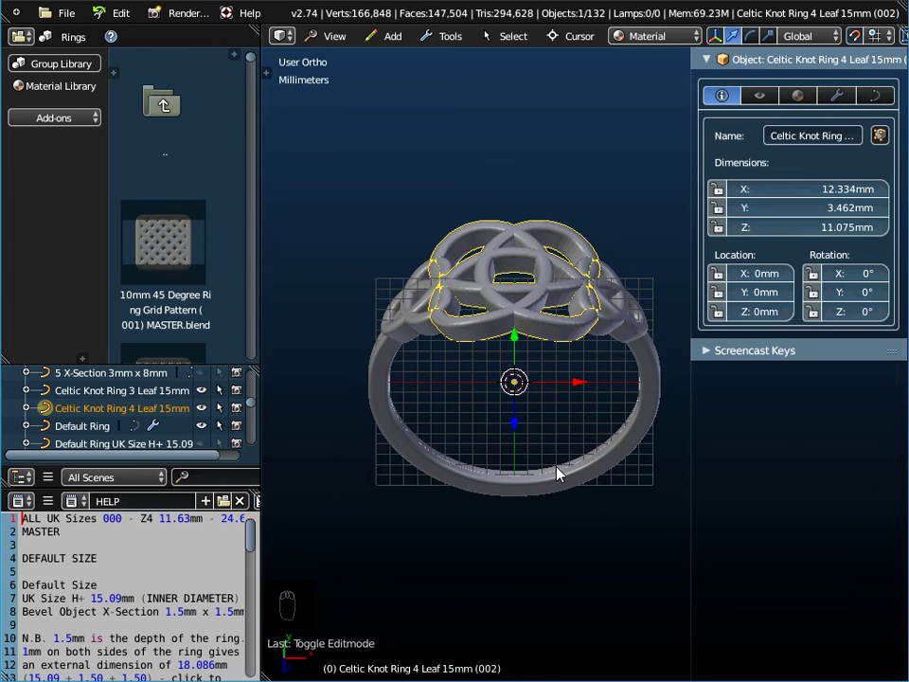
click(63, 38)
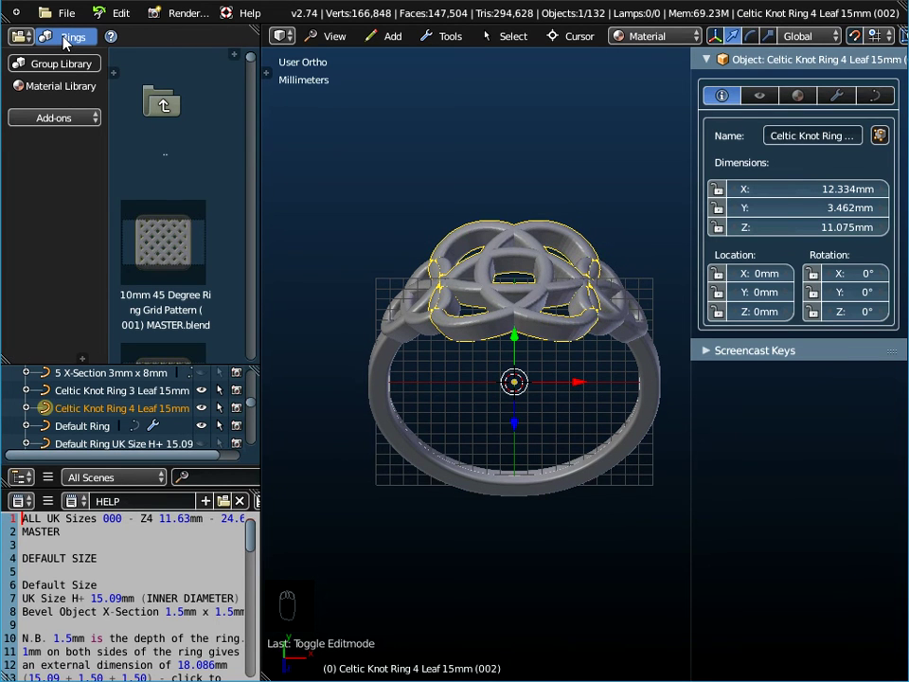
Set the library category to Patterns - Alphabet Harrington Font and start appending from its folders.
click(65, 38)
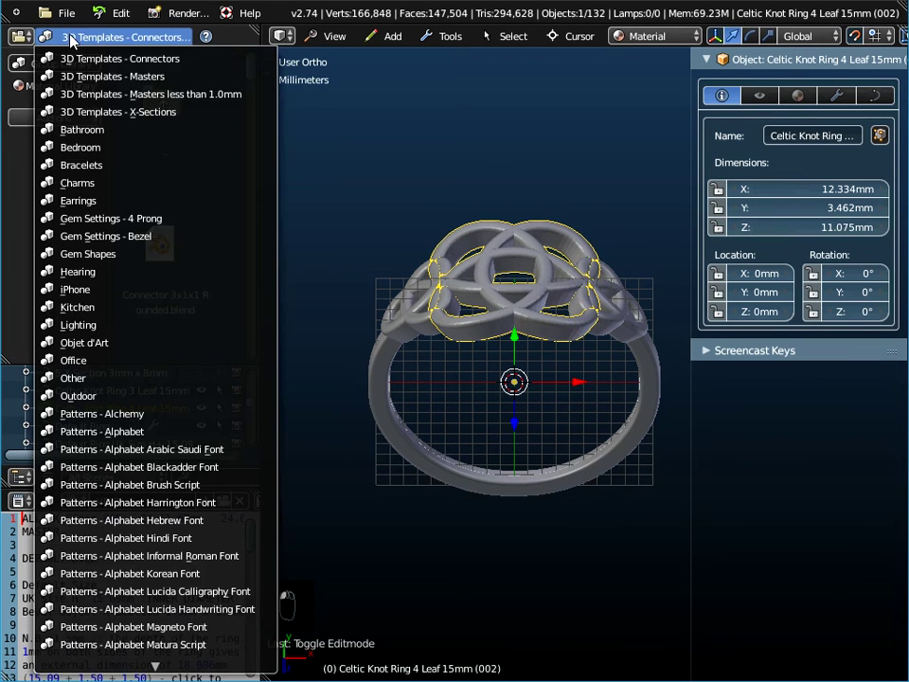
click(112, 502)
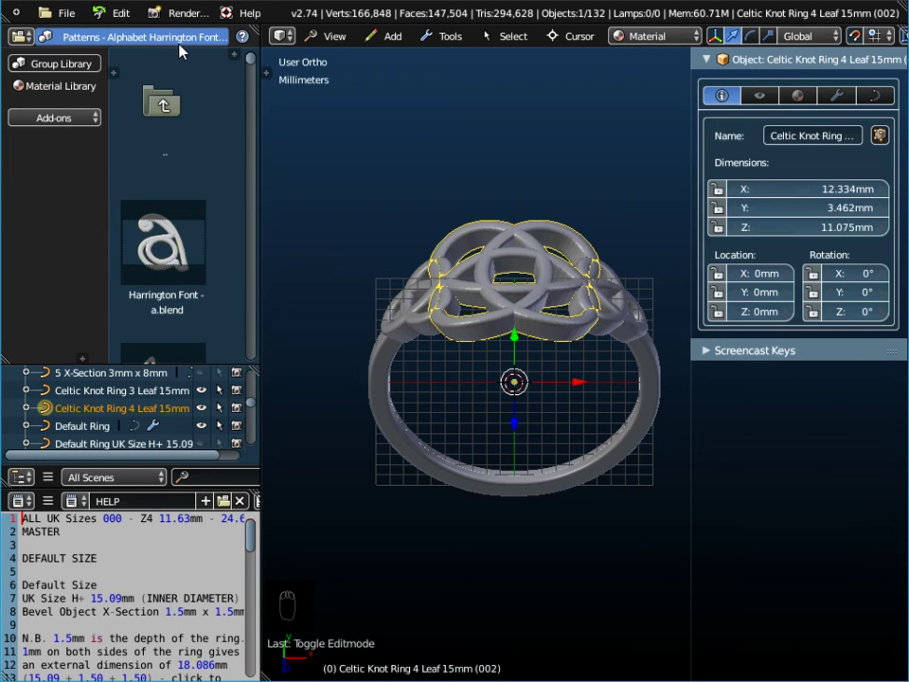
click(60, 12)
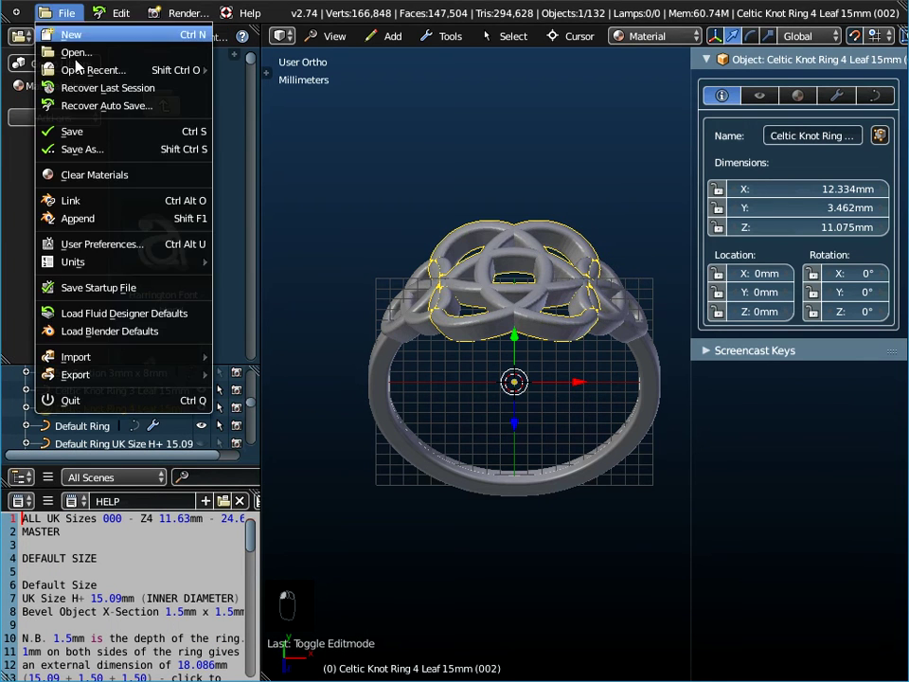
click(91, 220)
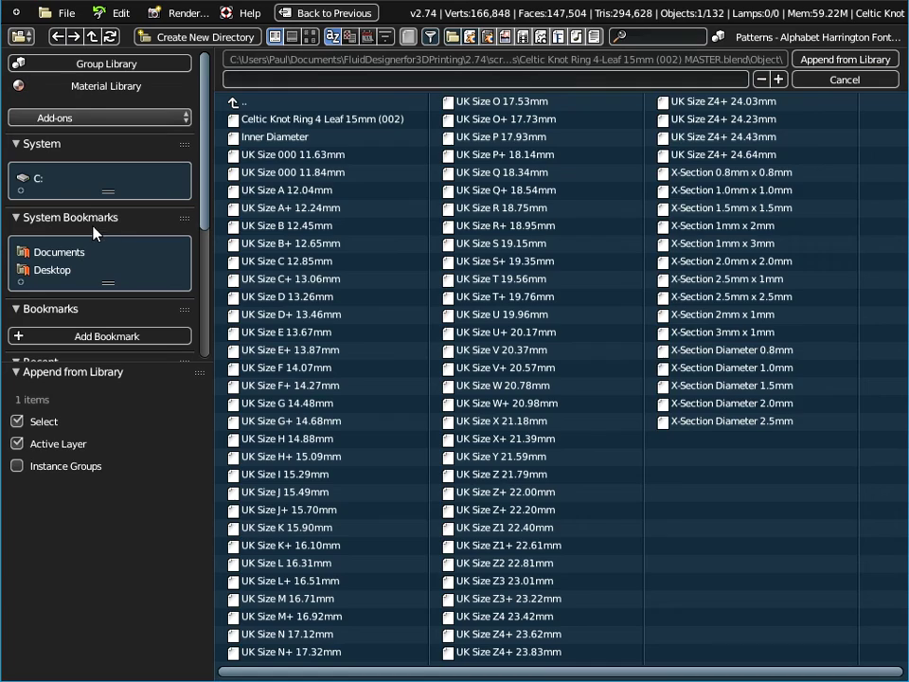
click(235, 102)
click(232, 102)
click(232, 103)
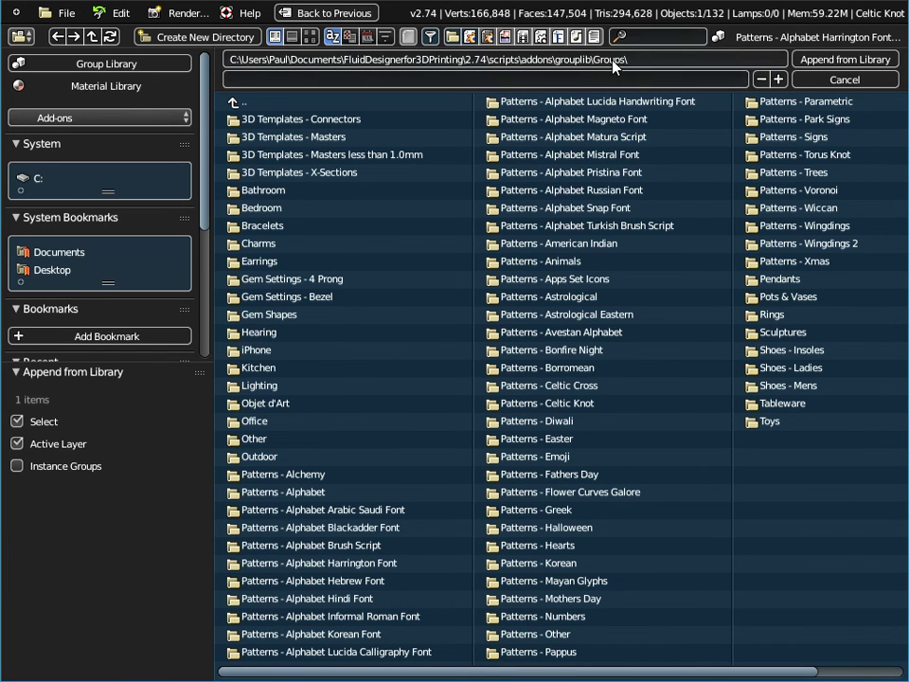
Append the Harrington Font - A object from Harrington Font – A.blend.
click(360, 564)
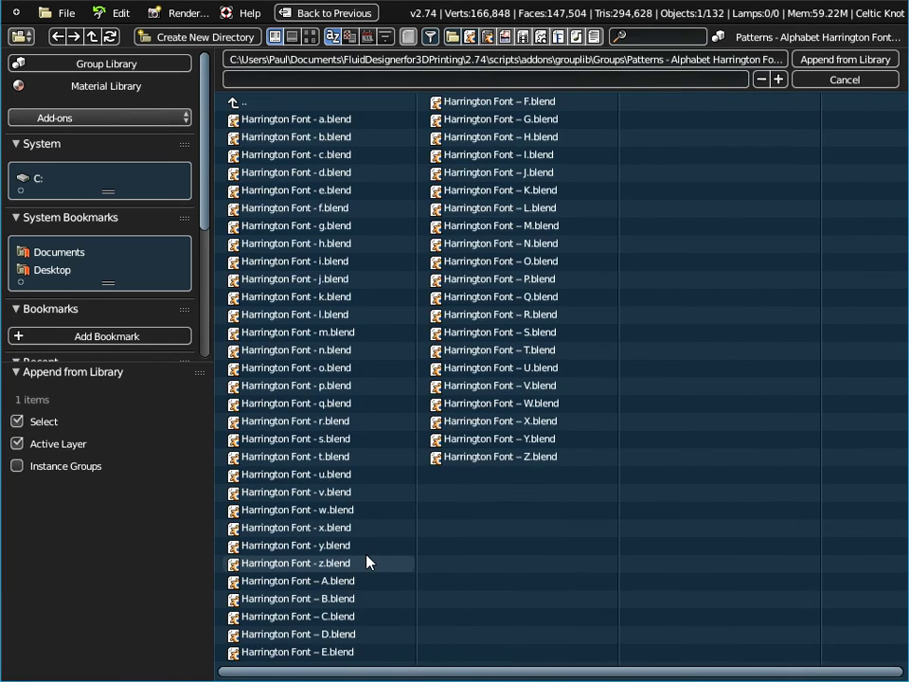
click(338, 586)
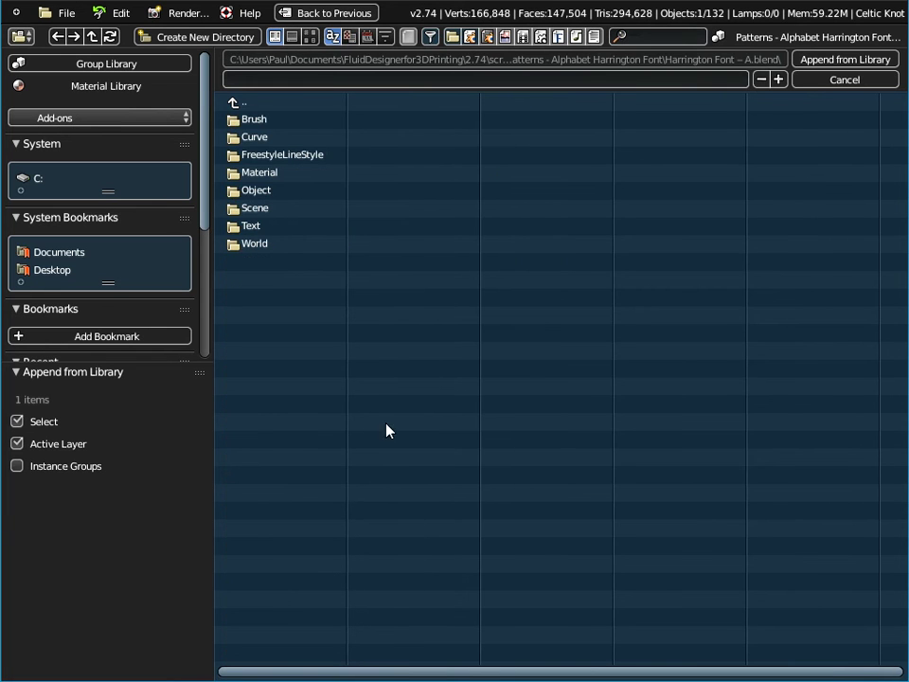
click(248, 190)
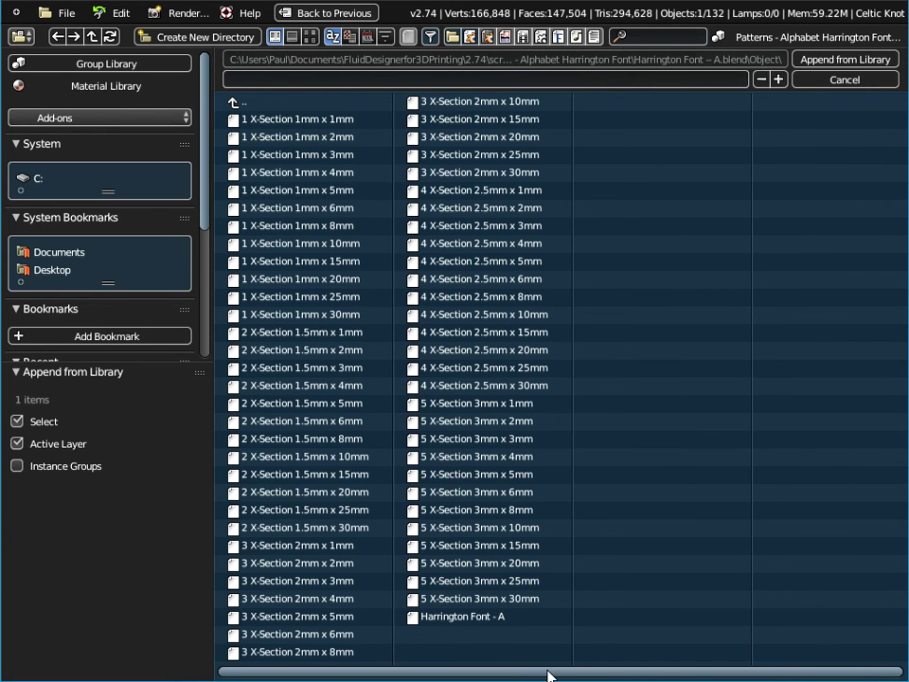
click(446, 620)
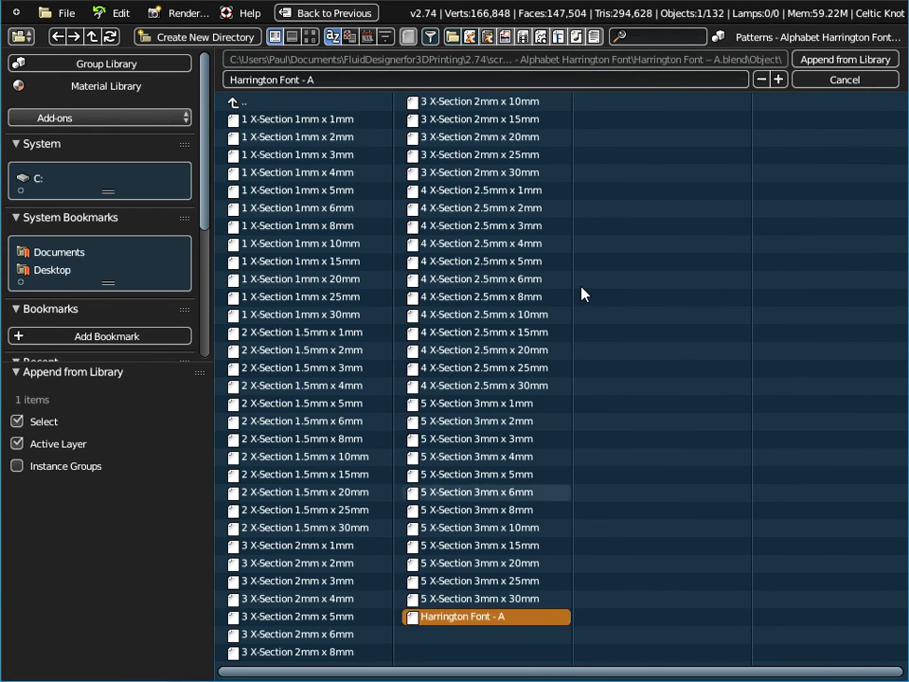
click(829, 57)
middle_drag(442, 442, 549, 531)
Select the Harrington Font - A letter inside the ring.
right_click(538, 406)
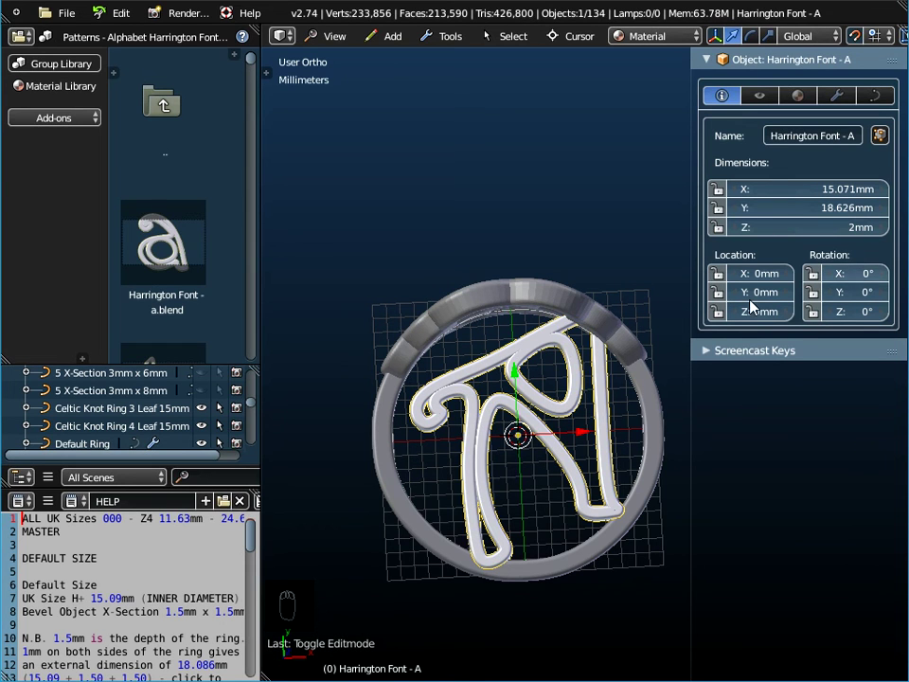
Rotate the letter A -90° about the X axis to stand it upright.
key(r)
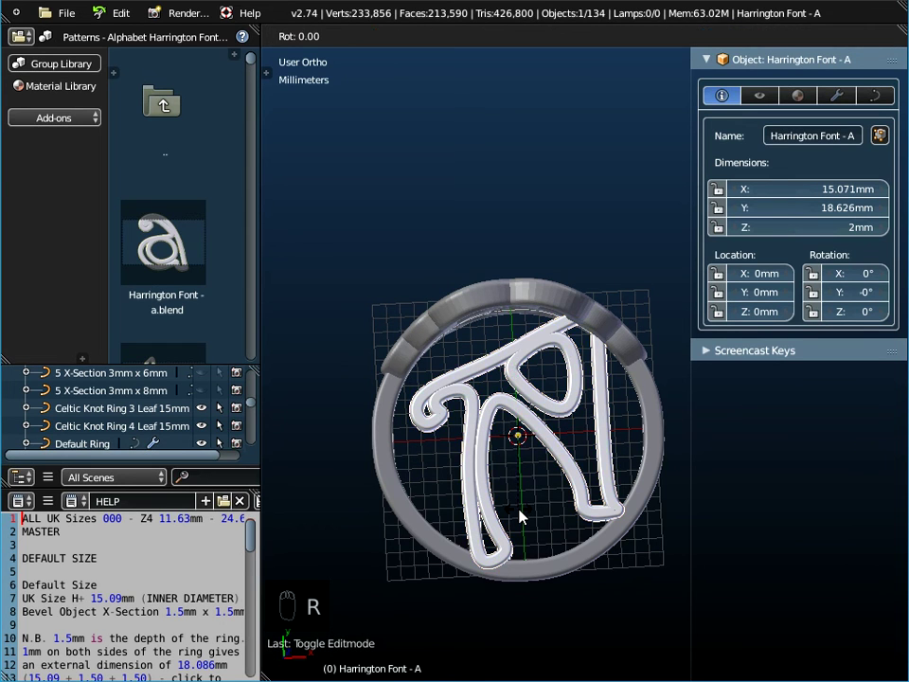
text(x)
text(-90)
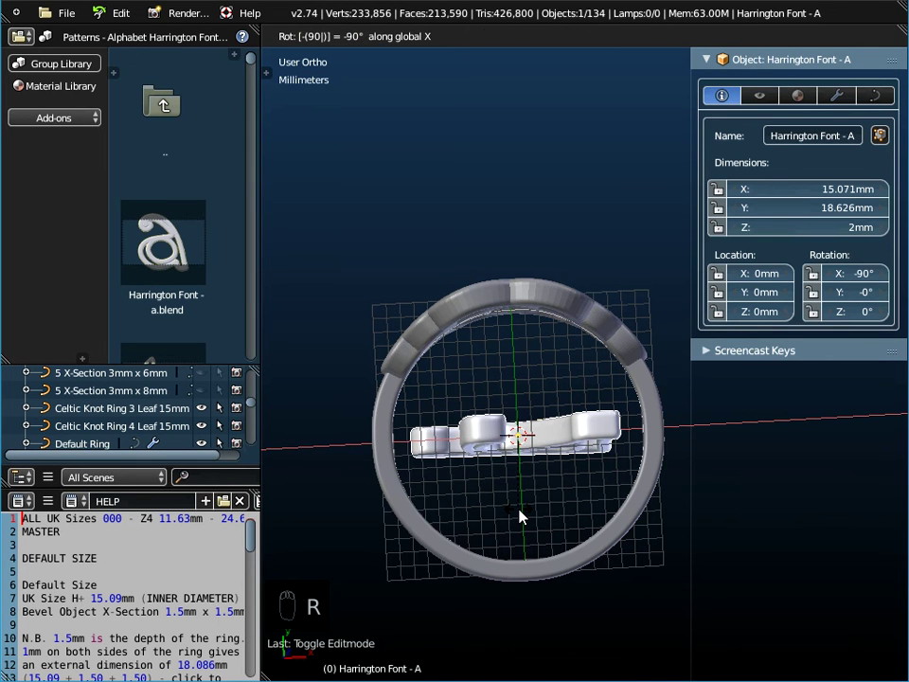
key(Return)
middle_drag(519, 516, 511, 597)
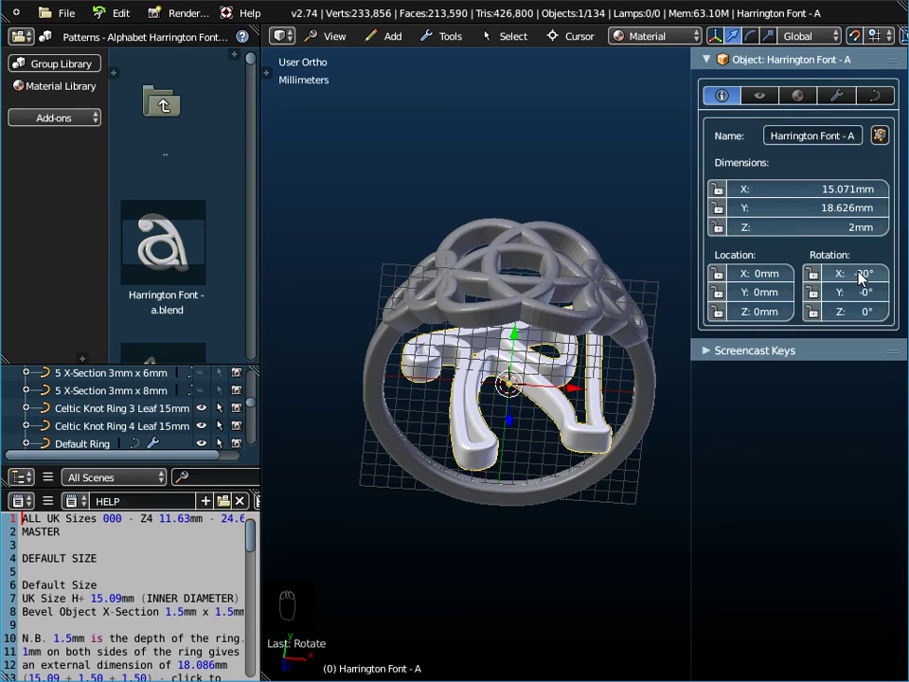
middle_drag(519, 417, 515, 345)
Move the letter along Y up to 11mm so it sits atop the ring.
key(g)
key(y)
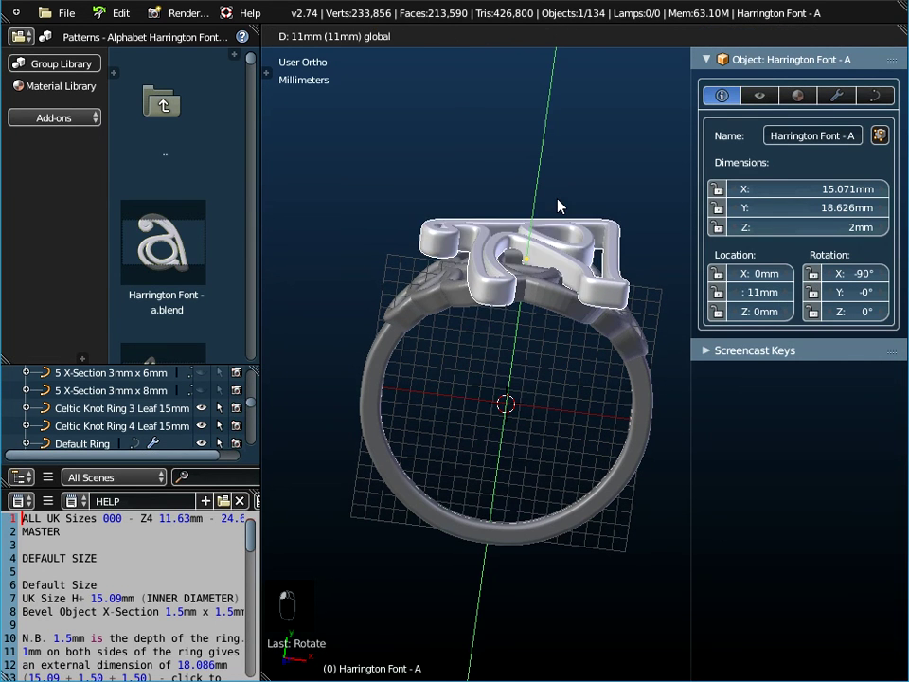
click(557, 212)
click(324, 36)
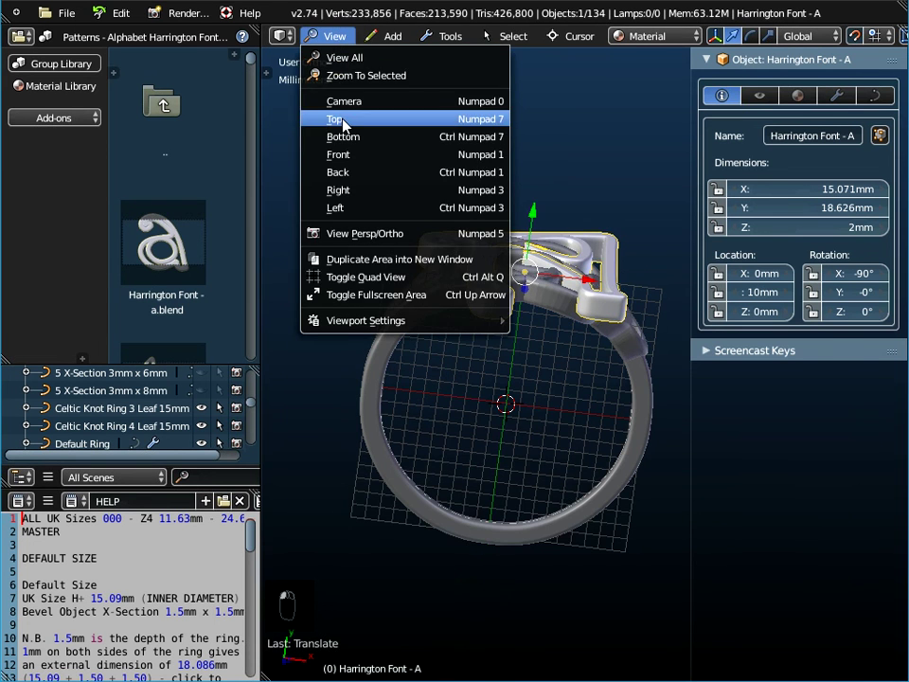
click(344, 119)
scroll(497, 284, up, 3)
scroll(498, 286, up, 1)
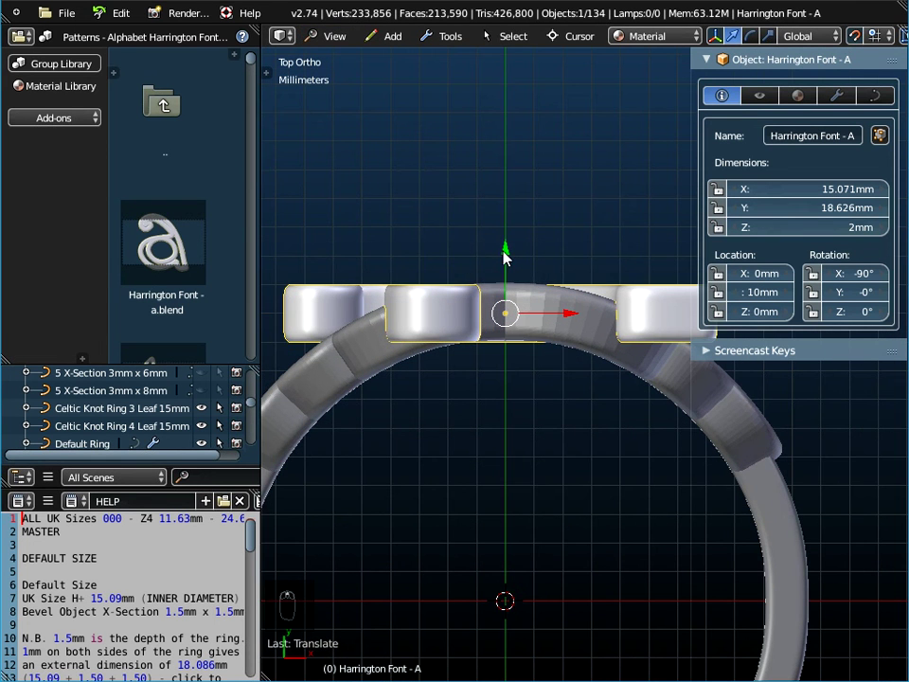
key(g)
key(y)
click(506, 232)
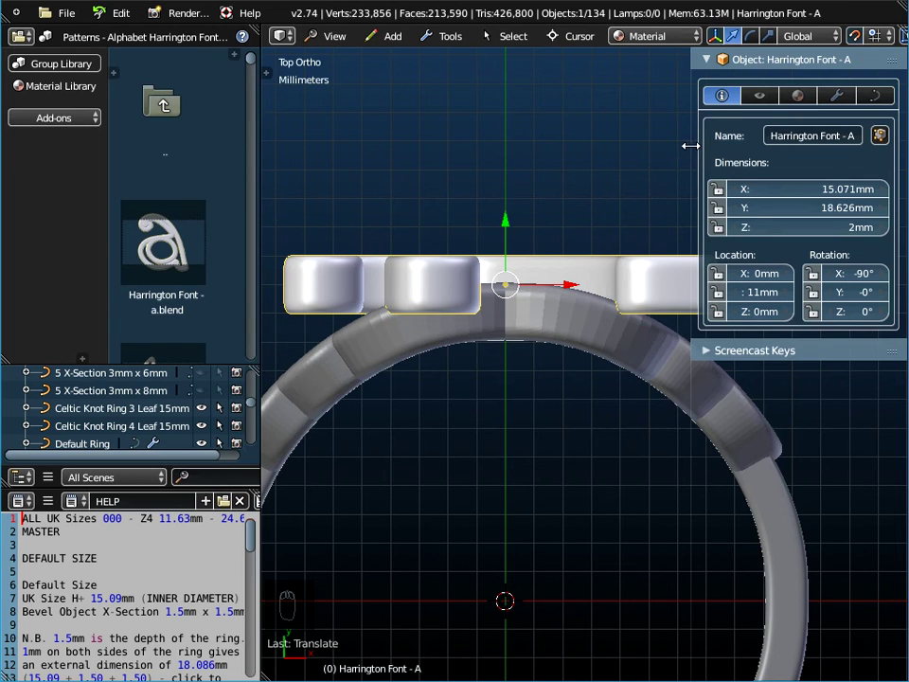
Show the letter's curve settings and check its placement from the Back view.
drag(698, 154, 632, 154)
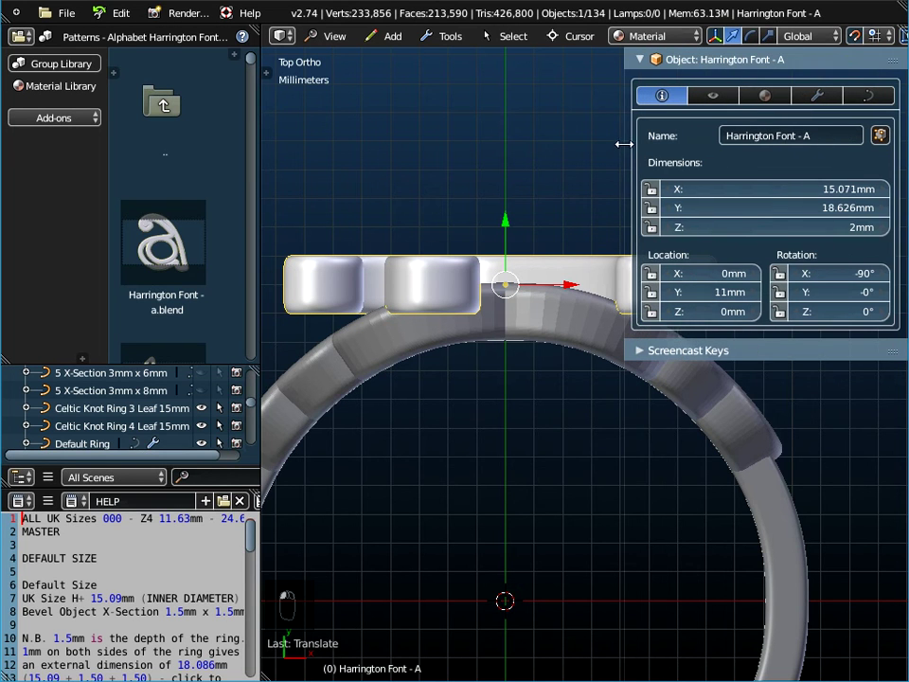
click(868, 96)
middle_drag(545, 249, 510, 322)
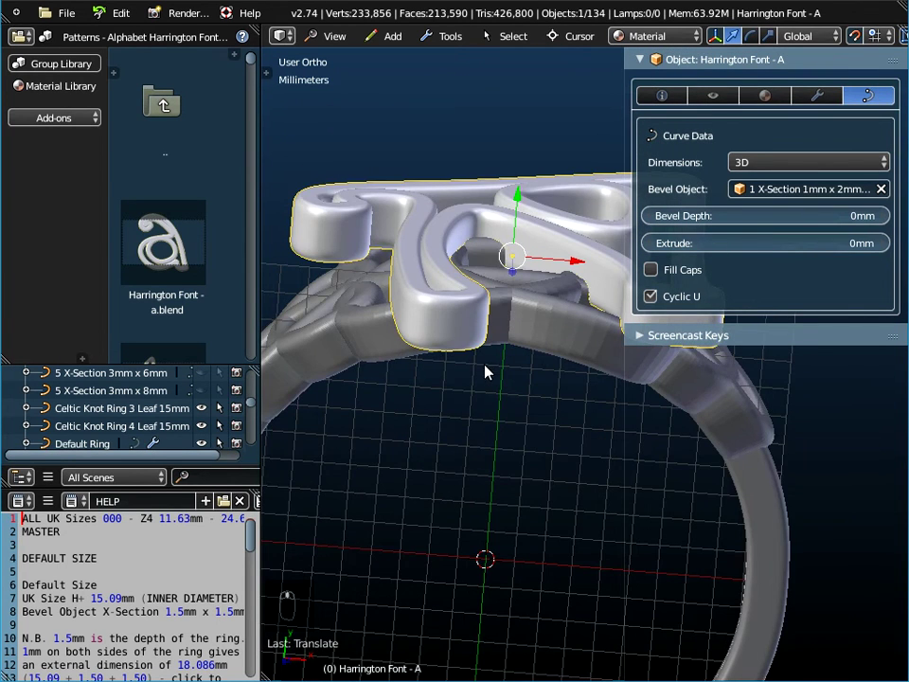
middle_drag(485, 372, 333, 168)
click(332, 36)
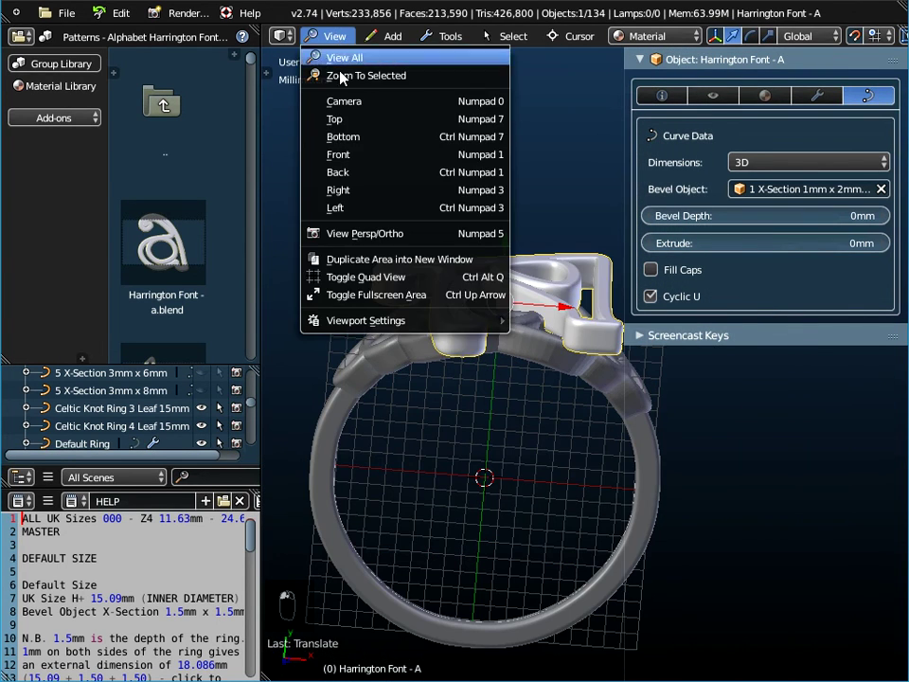
click(341, 172)
scroll(409, 368, down, 3)
shift+middle_drag(524, 402, 432, 416)
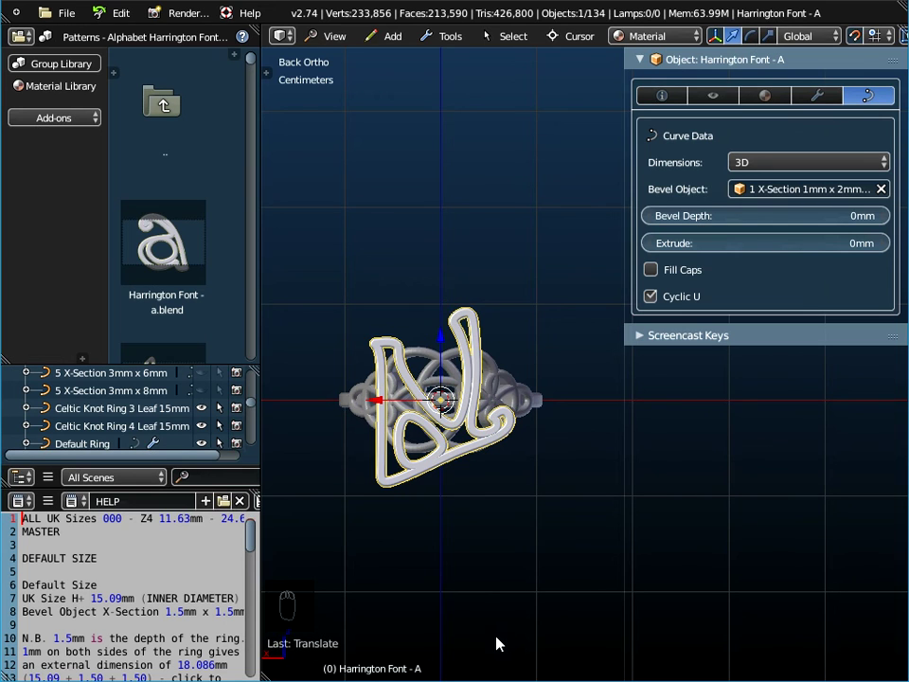
Scale the letter A down and apply its scale with Ctrl+A.
key(s)
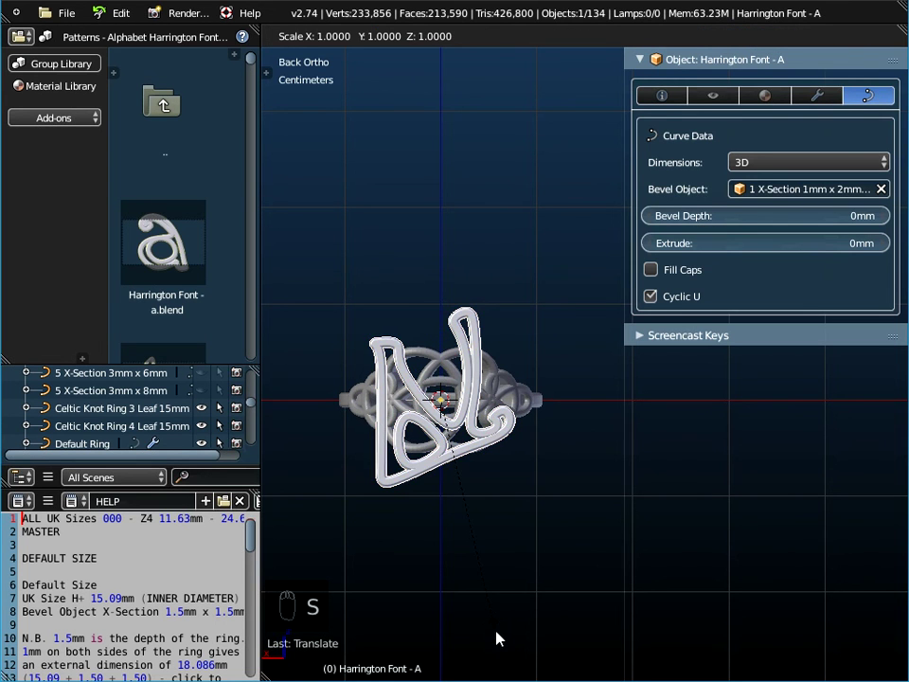
click(468, 581)
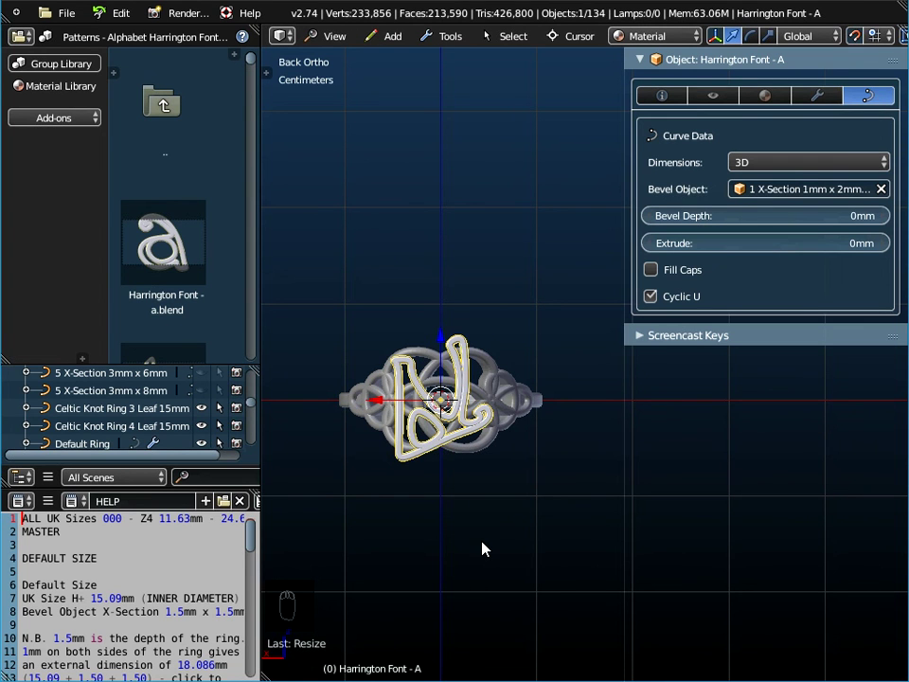
key(ctrl+a)
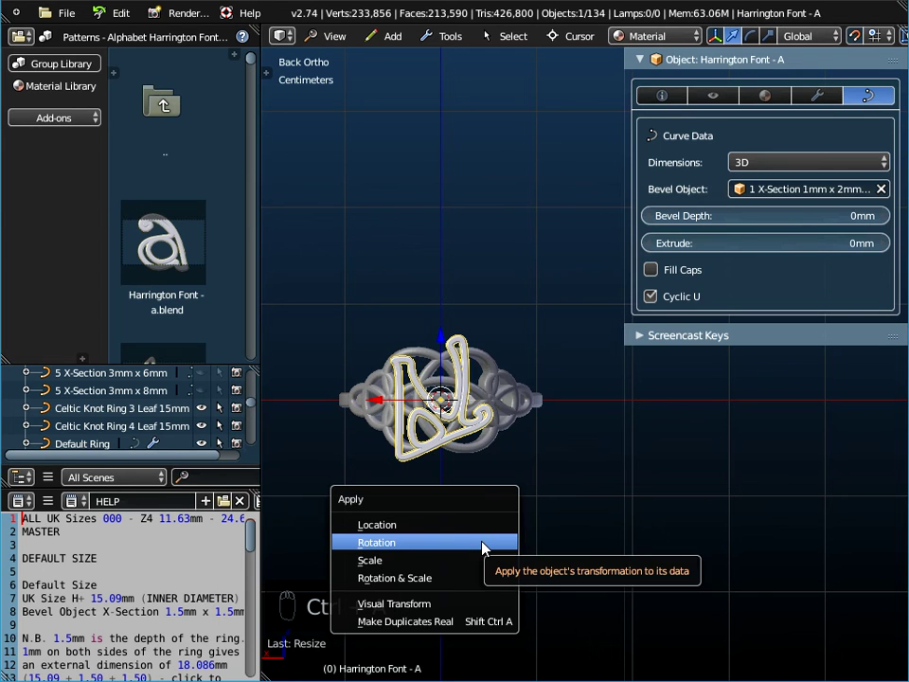
click(483, 559)
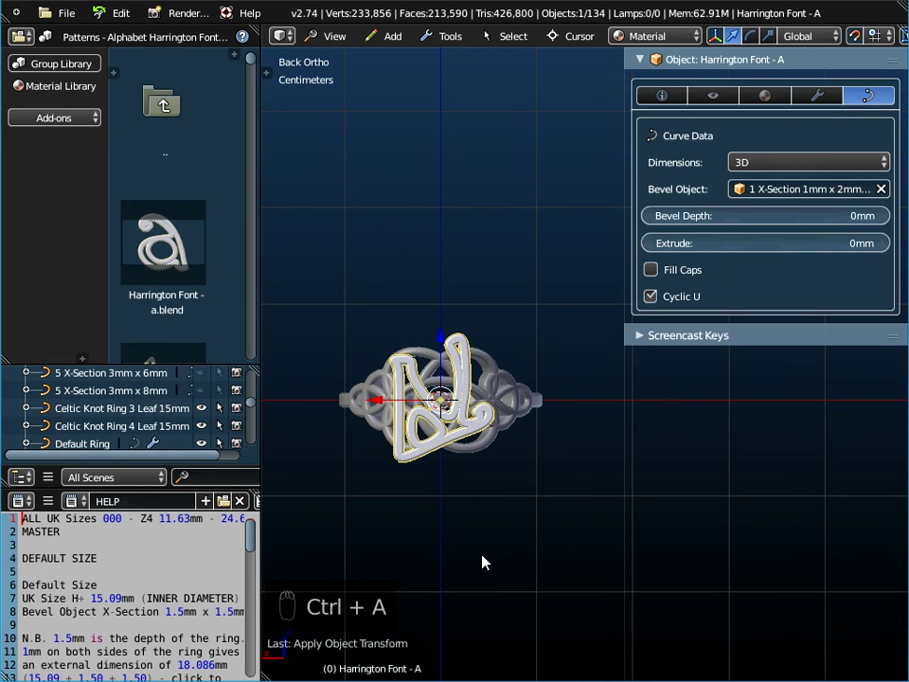
scroll(433, 423, up, 3)
middle_drag(433, 423, 712, 451)
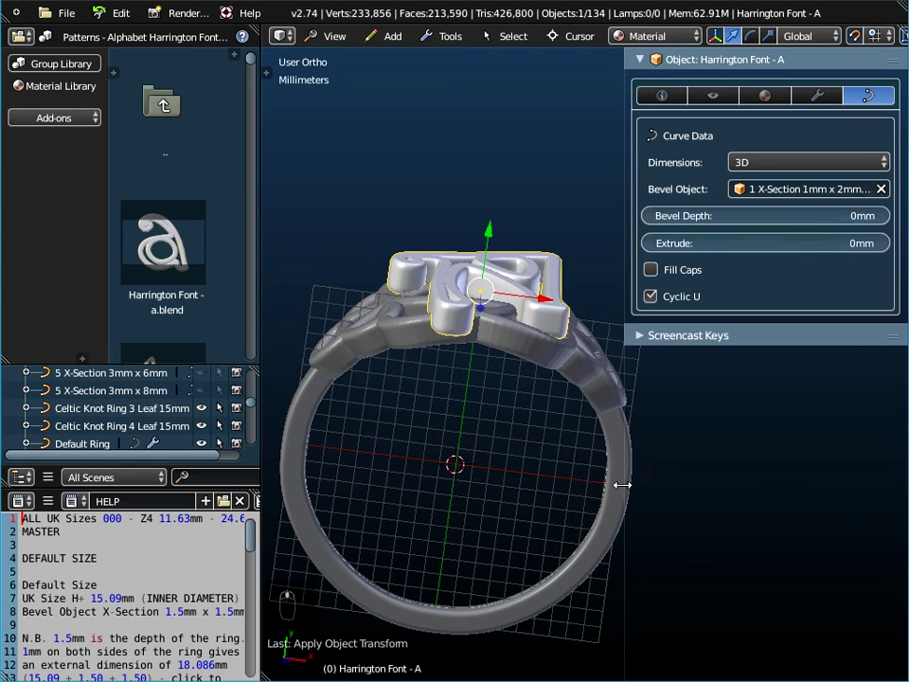
drag(625, 505, 696, 499)
mouse_move(517, 436)
middle_down()
mouse_move(507, 501)
mouse_move(519, 439)
middle_up()
middle_drag(561, 473, 630, 436)
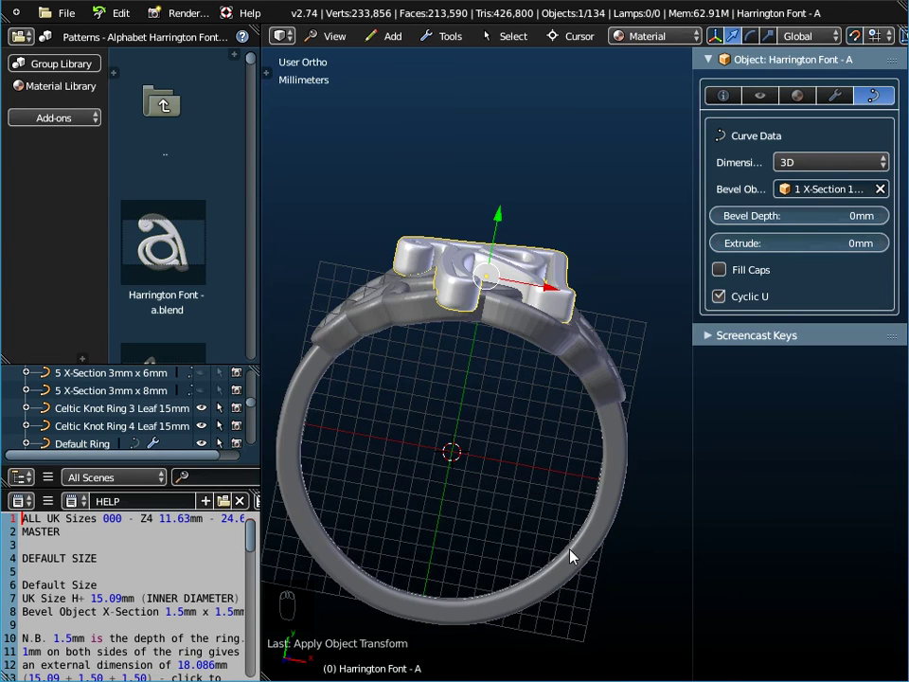
middle_drag(512, 440, 514, 378)
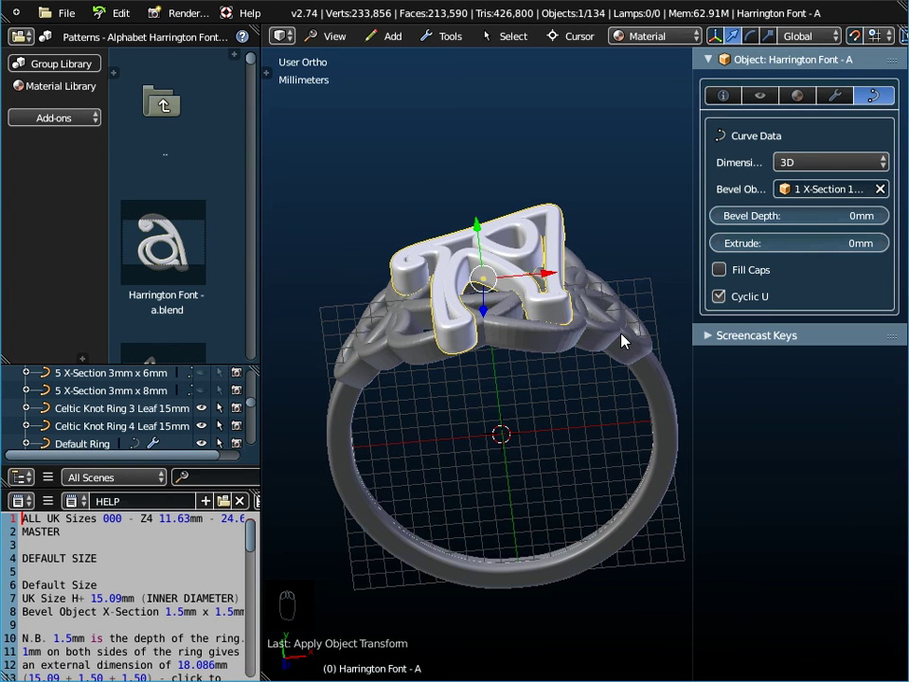
Convert the letter A and the 4-leaf knot ring to meshes.
click(460, 38)
mouse_move(453, 58)
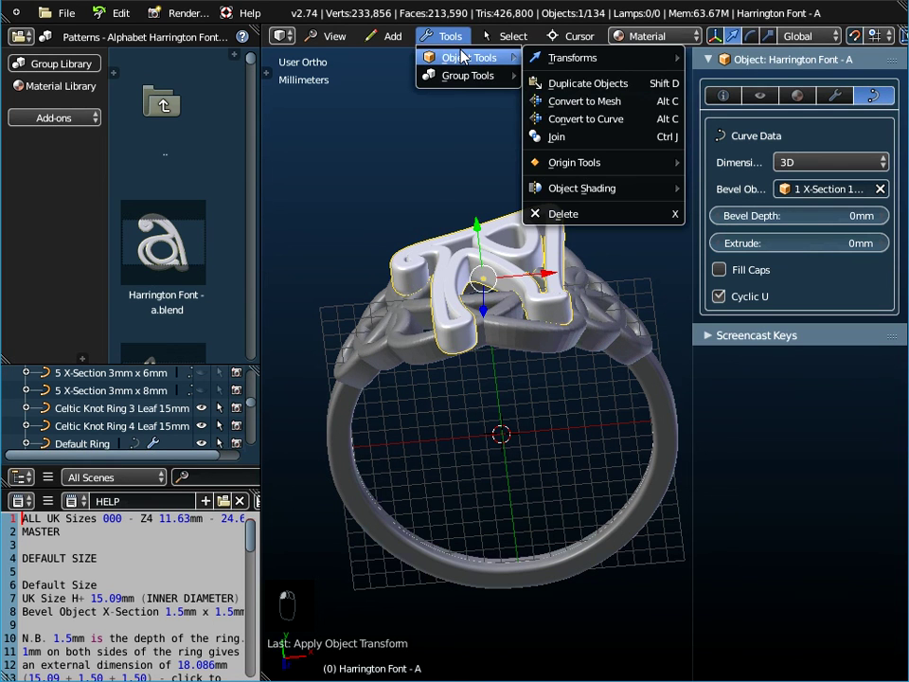
click(555, 104)
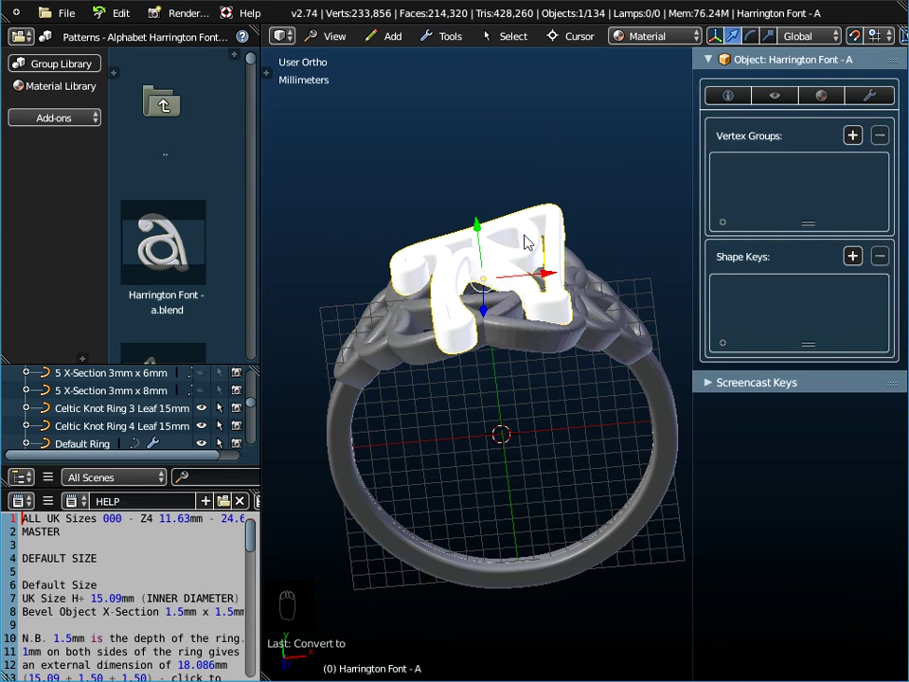
right_click(514, 336)
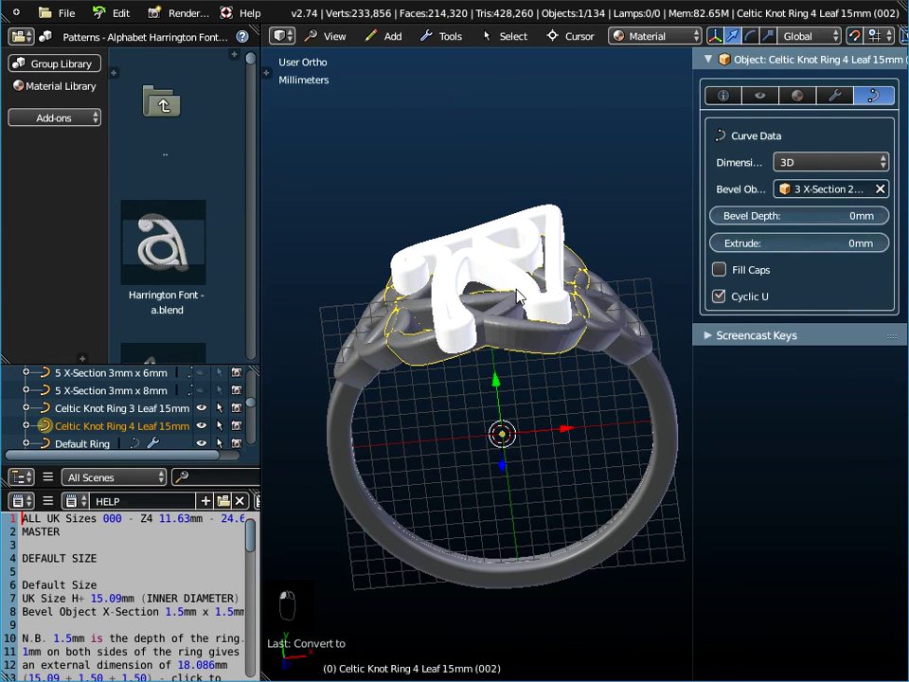
click(451, 36)
mouse_move(453, 59)
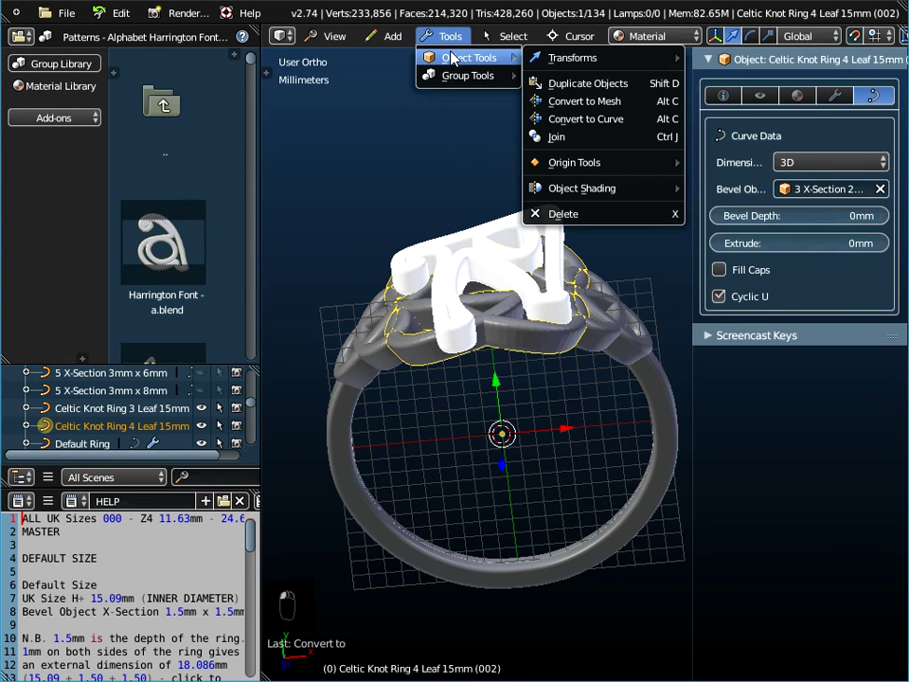
click(568, 100)
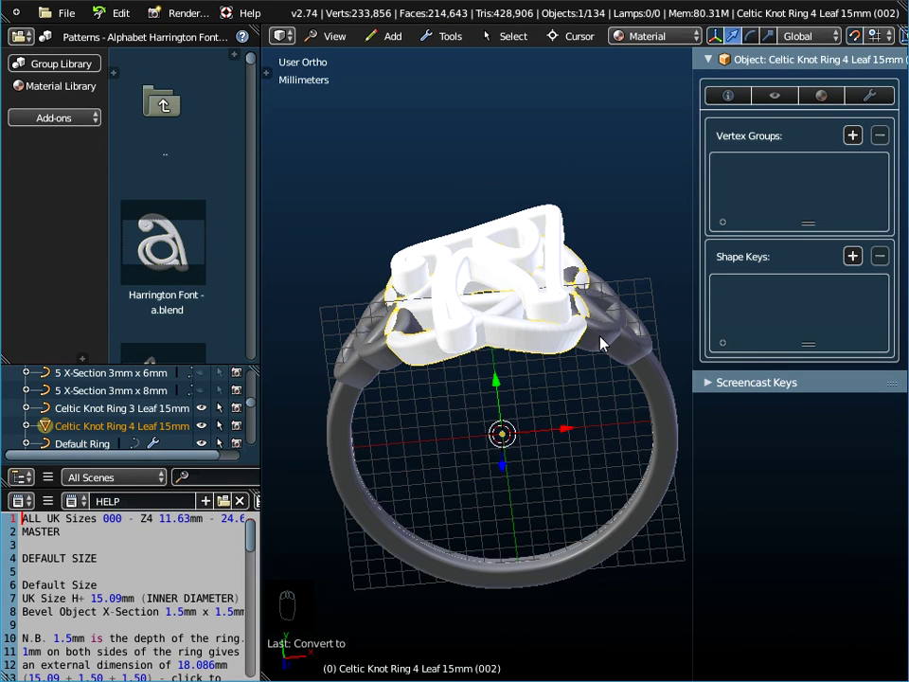
Convert the 3-leaf knot ring and the Default Ring band to meshes.
right_click(595, 380)
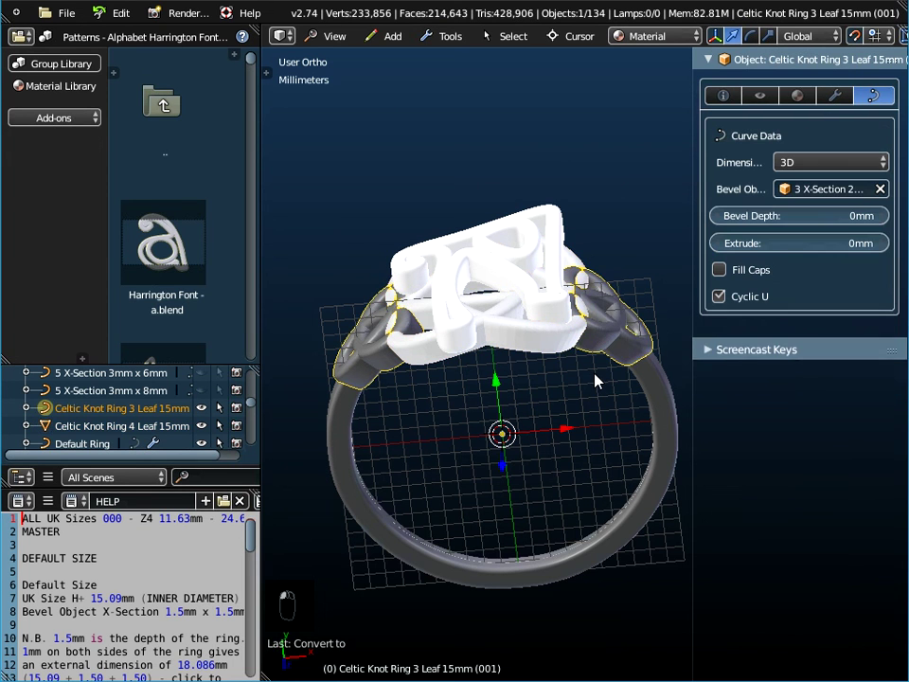
click(453, 38)
mouse_move(461, 61)
click(579, 101)
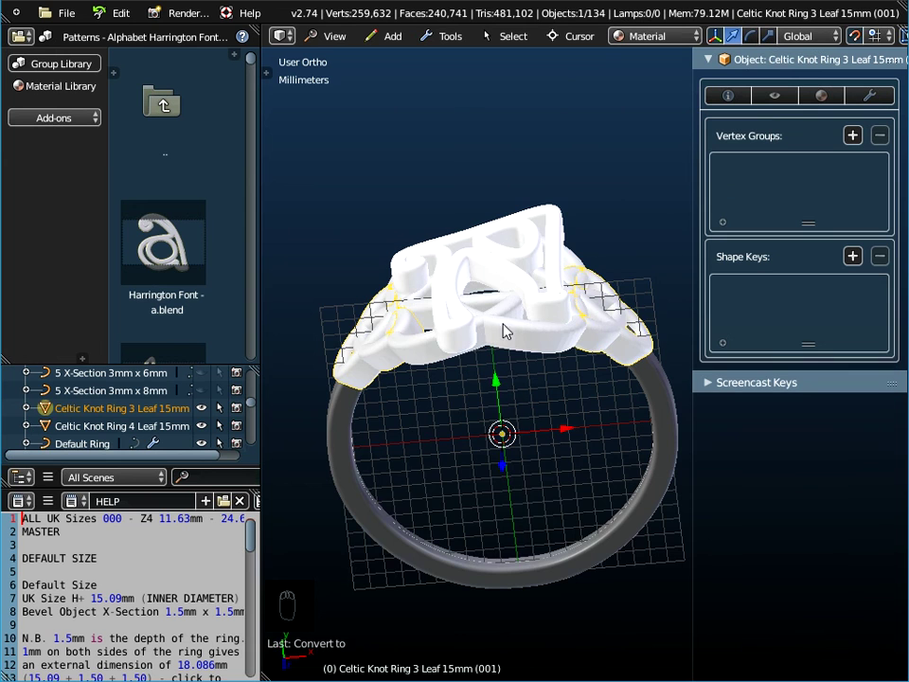
middle_drag(526, 376, 622, 379)
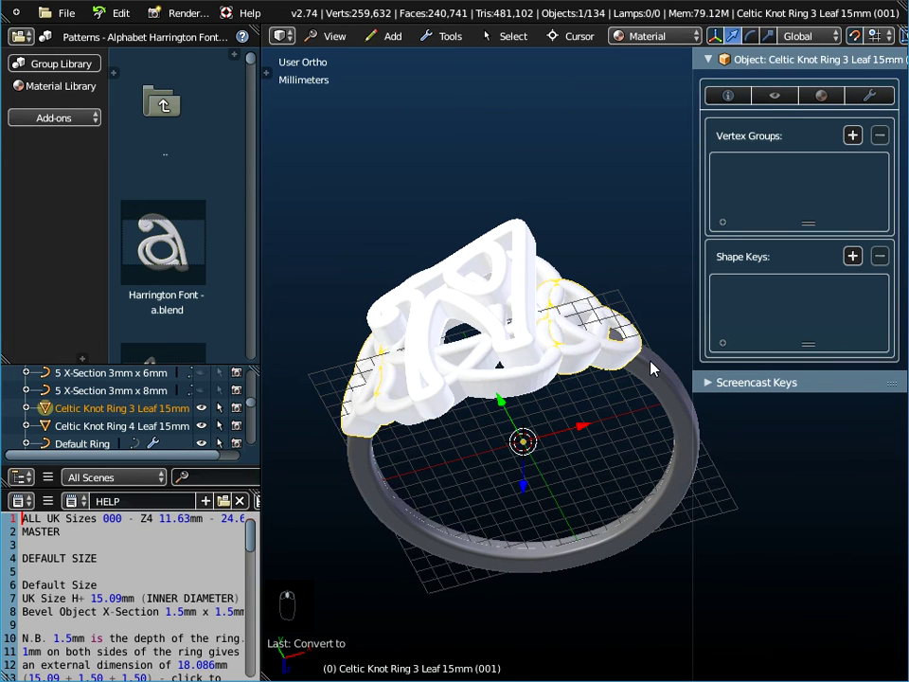
right_click(643, 400)
click(463, 37)
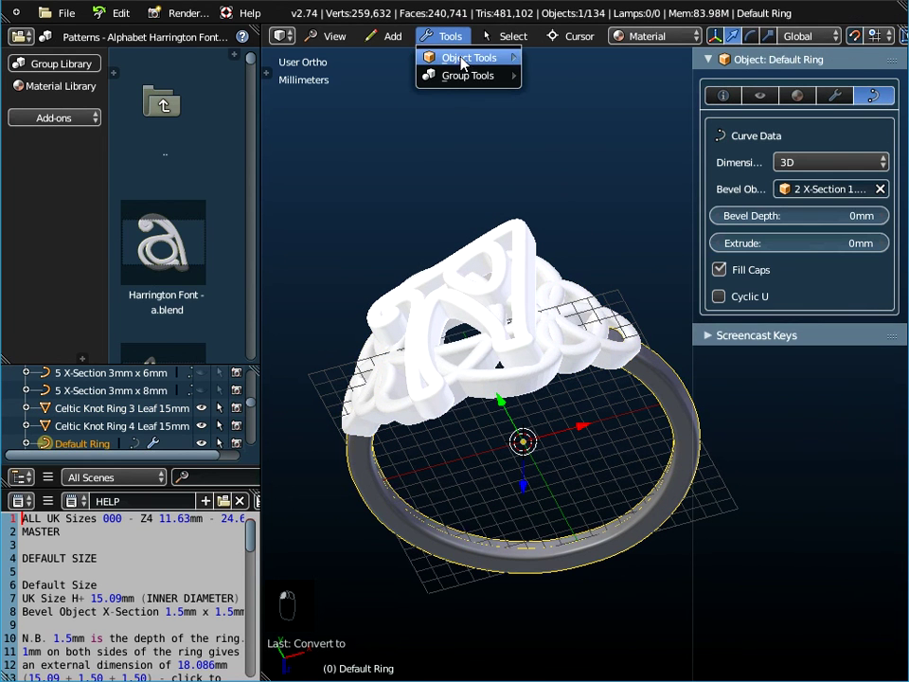
mouse_move(464, 61)
click(568, 98)
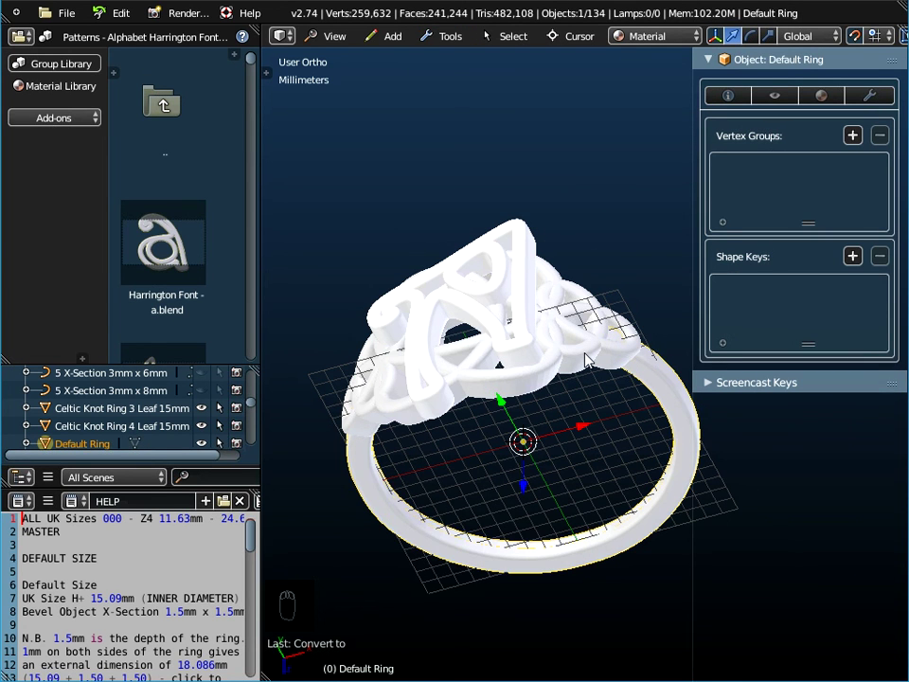
Select all four meshes and join them into one object.
shift+right_click(458, 390)
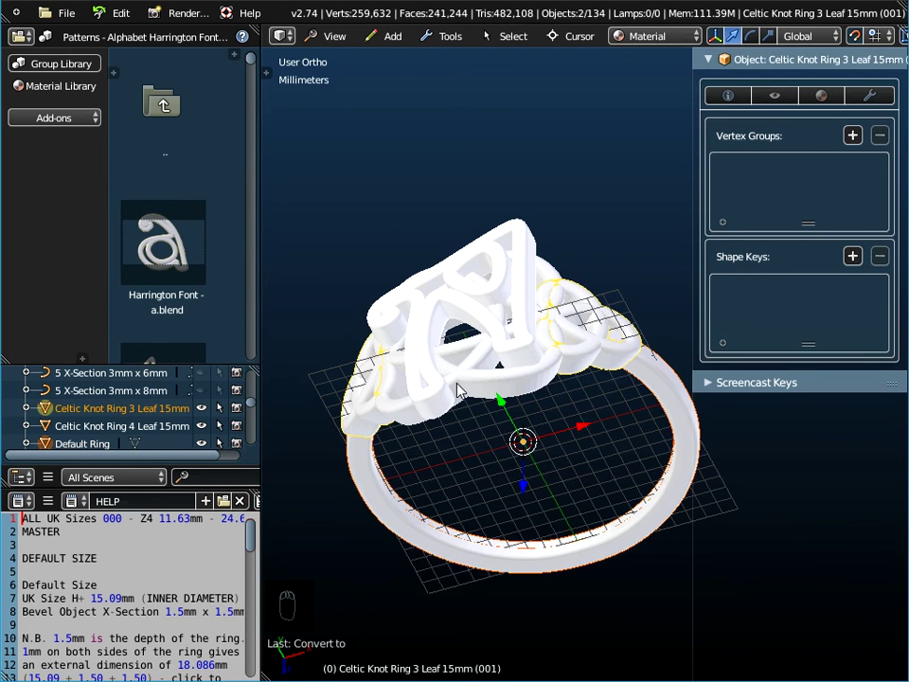
shift+right_click(524, 233)
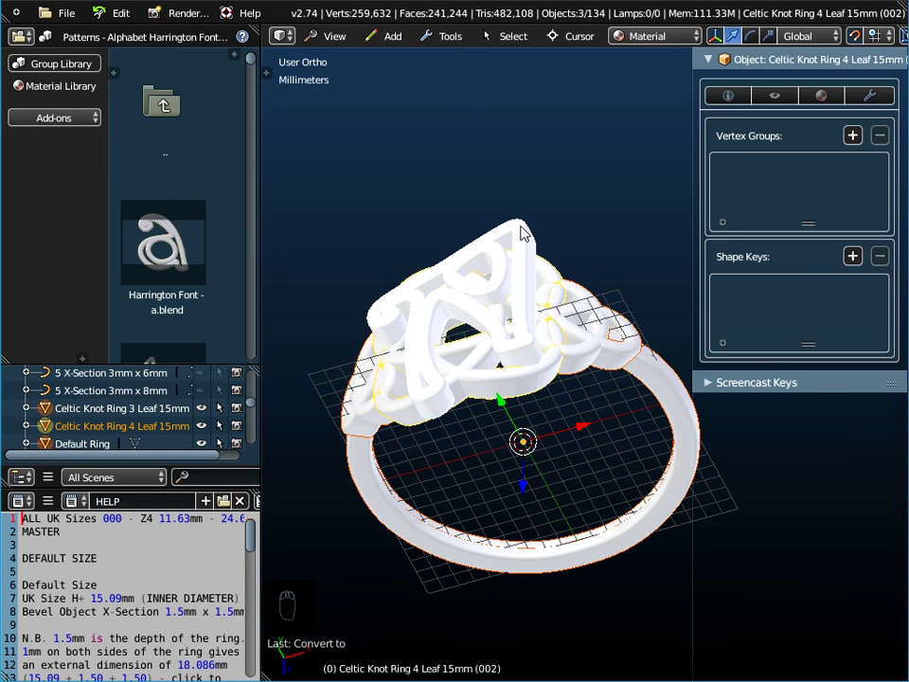
shift+right_click(524, 233)
click(451, 38)
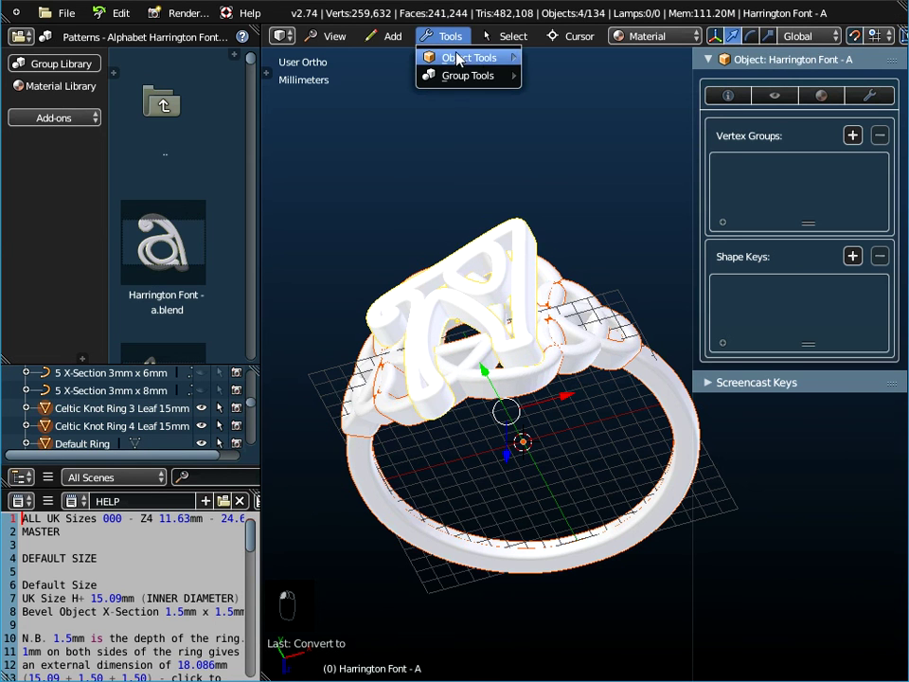
mouse_move(456, 59)
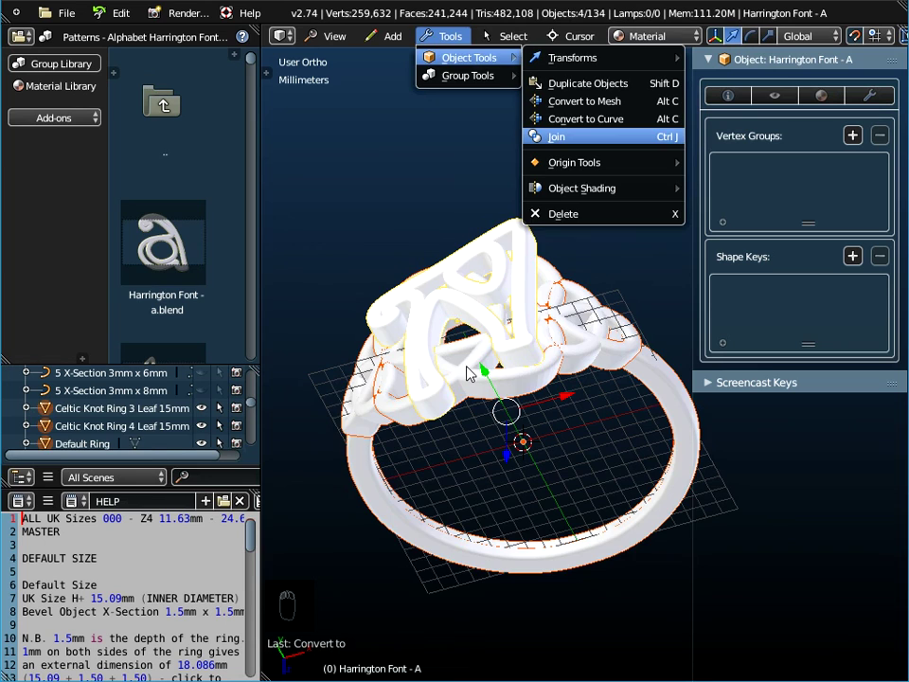
key(Return)
middle_drag(473, 394, 500, 458)
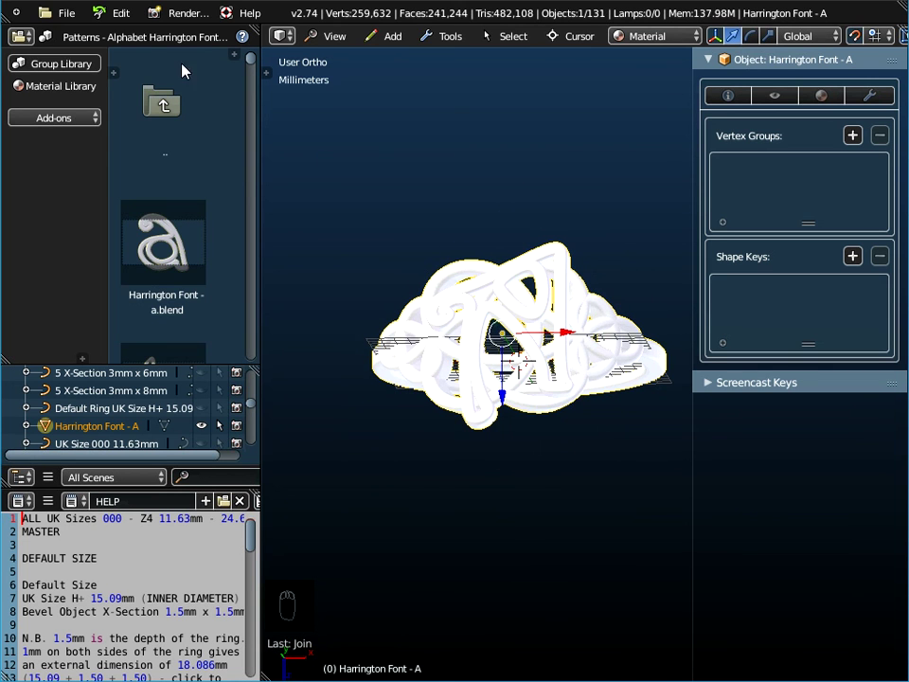
Target a Wavefront OBJ export at Desktop/Personalised Celtic Knot Ring 3-4-Leaf.obj, then cancel.
click(80, 16)
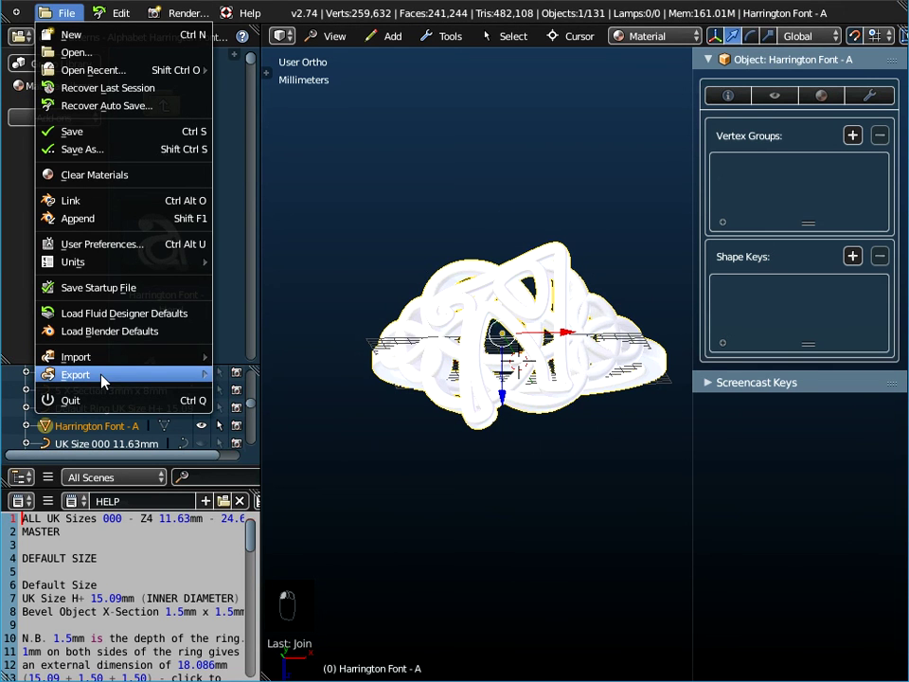
mouse_move(102, 375)
click(254, 425)
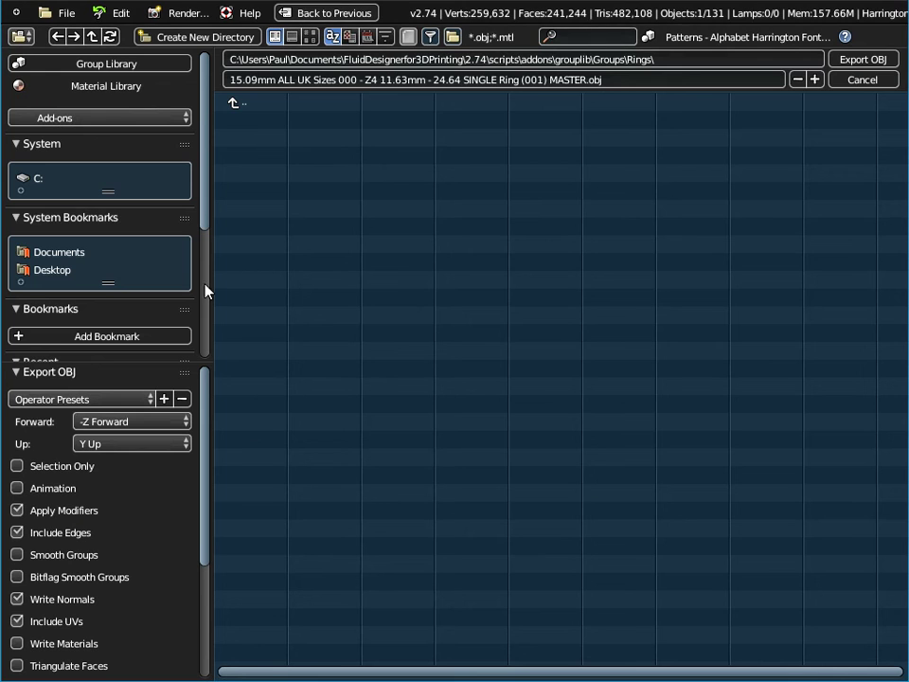
click(52, 272)
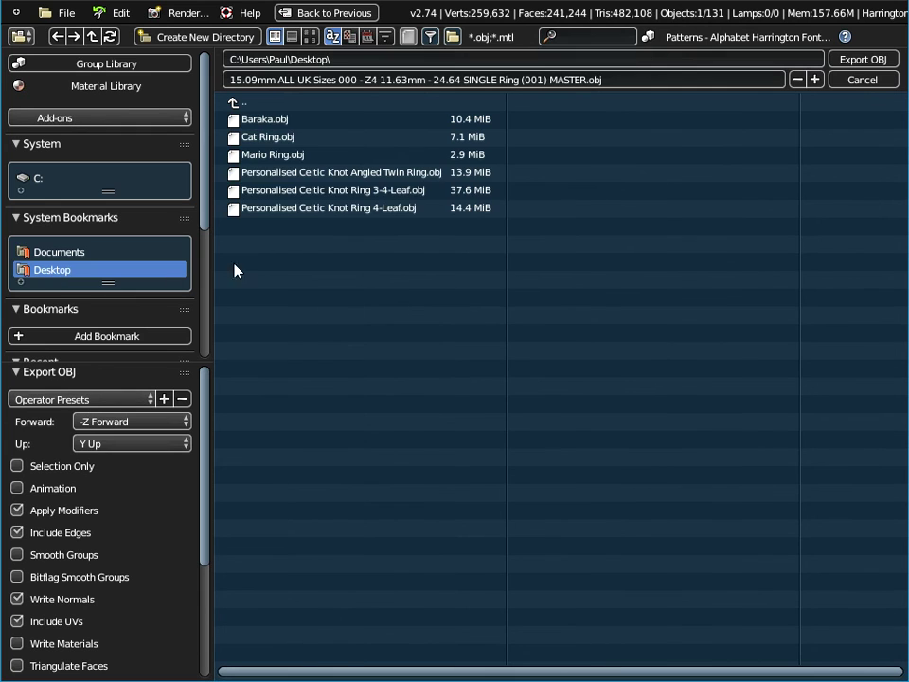
click(303, 190)
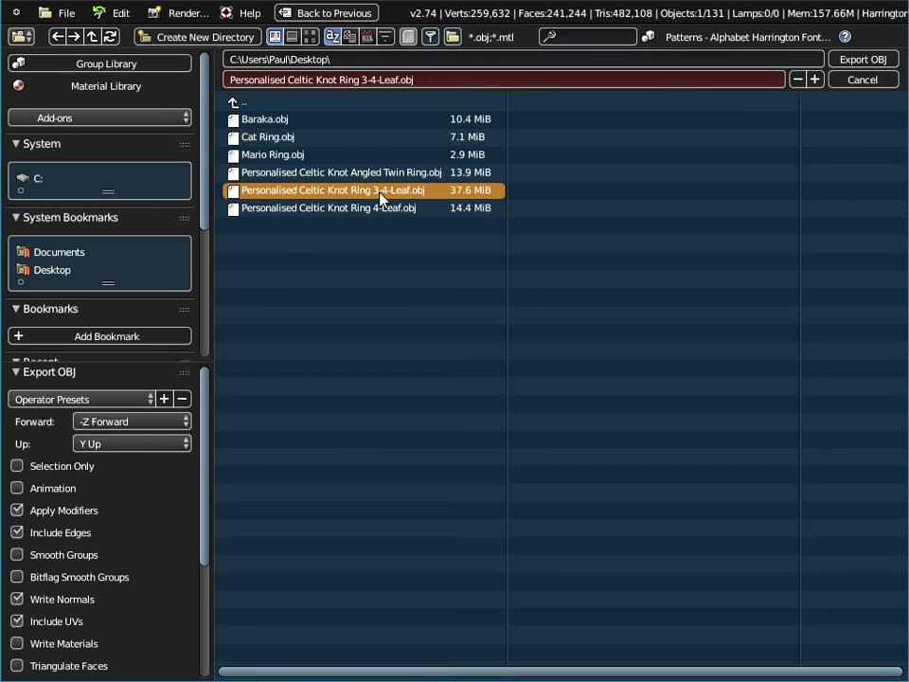
click(860, 81)
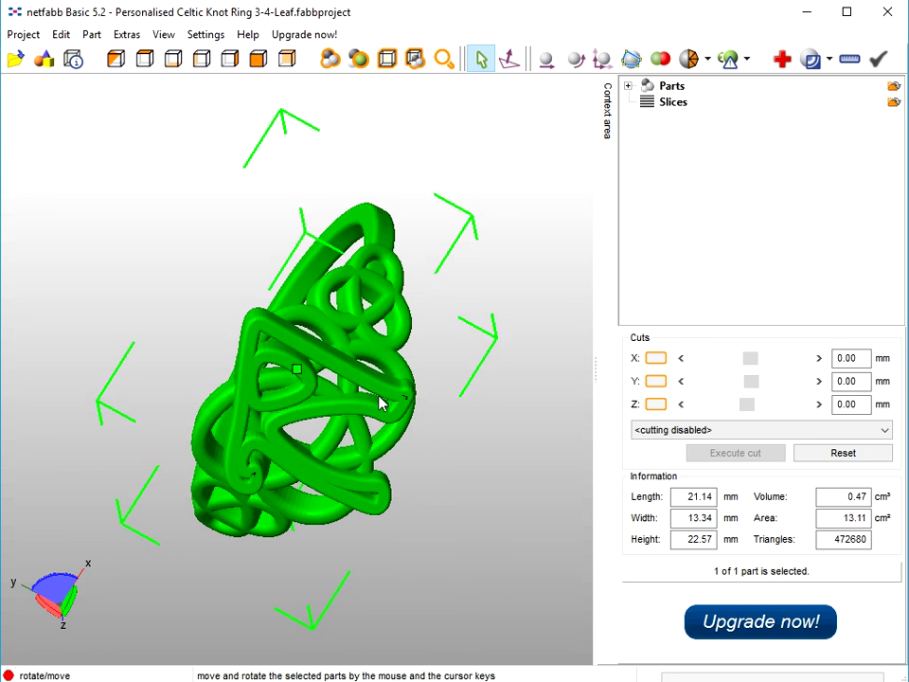
right_drag(320, 472, 393, 653)
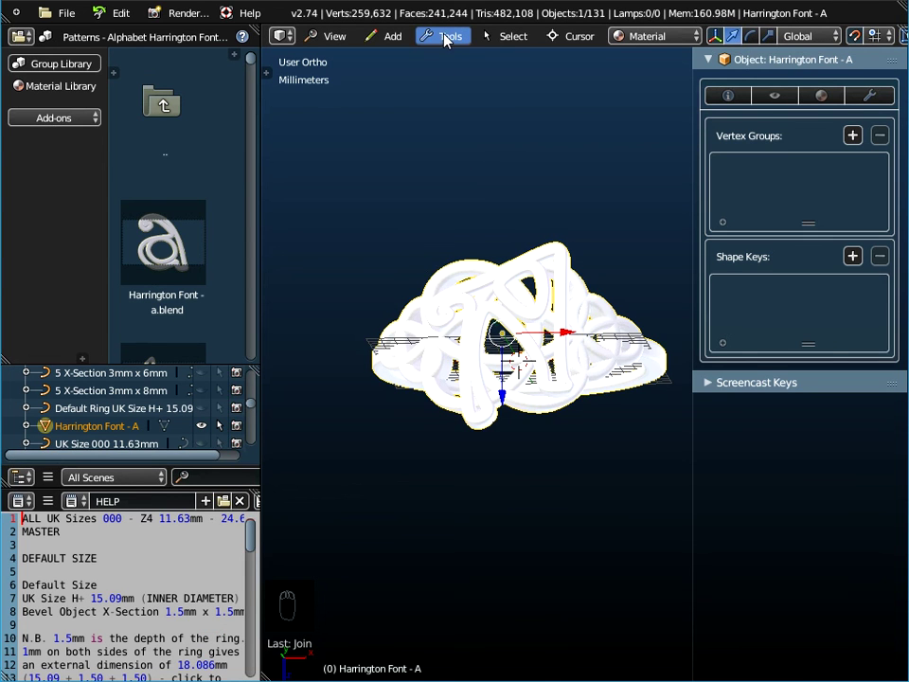
click(442, 36)
mouse_move(468, 58)
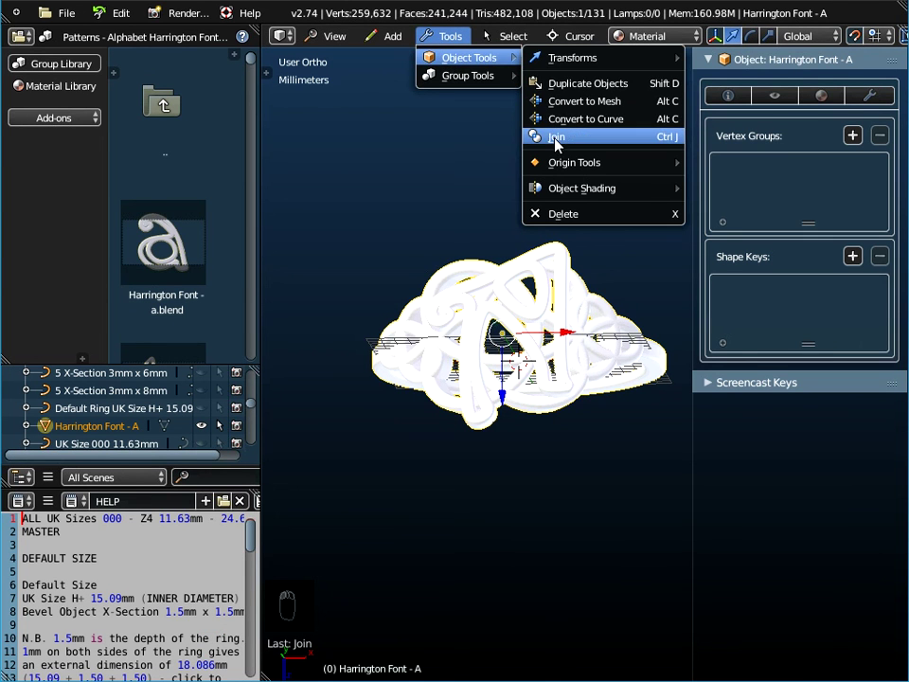
click(557, 137)
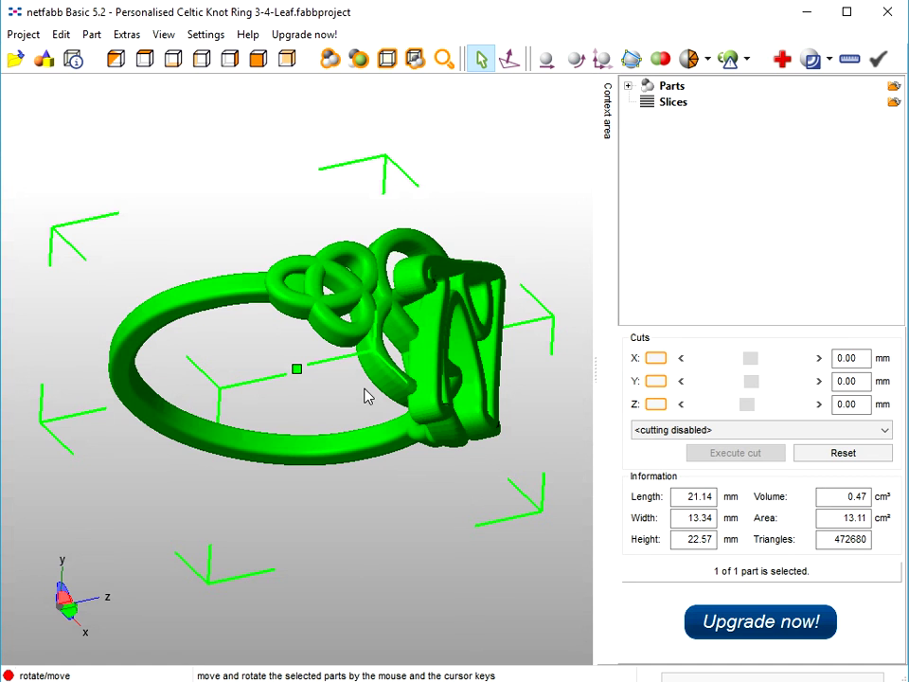
right_drag(368, 396, 270, 220)
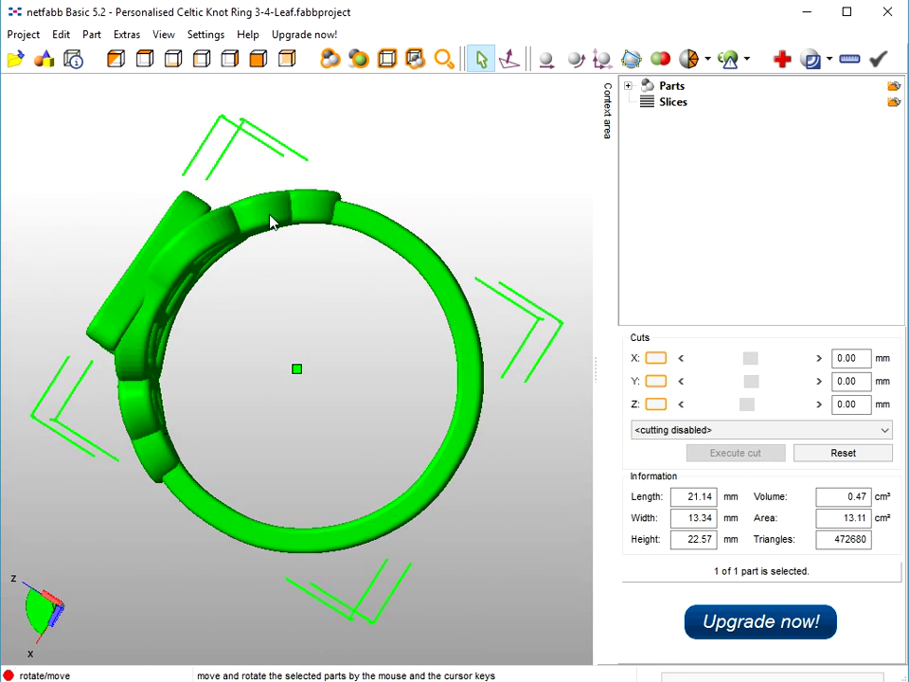
right_drag(276, 277, 297, 245)
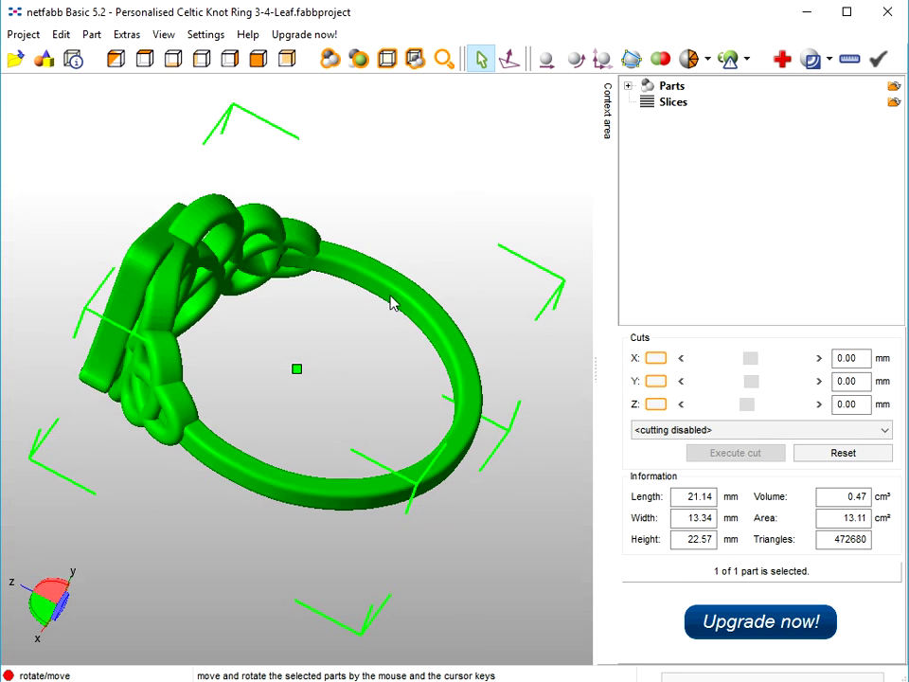
right_drag(342, 338, 349, 379)
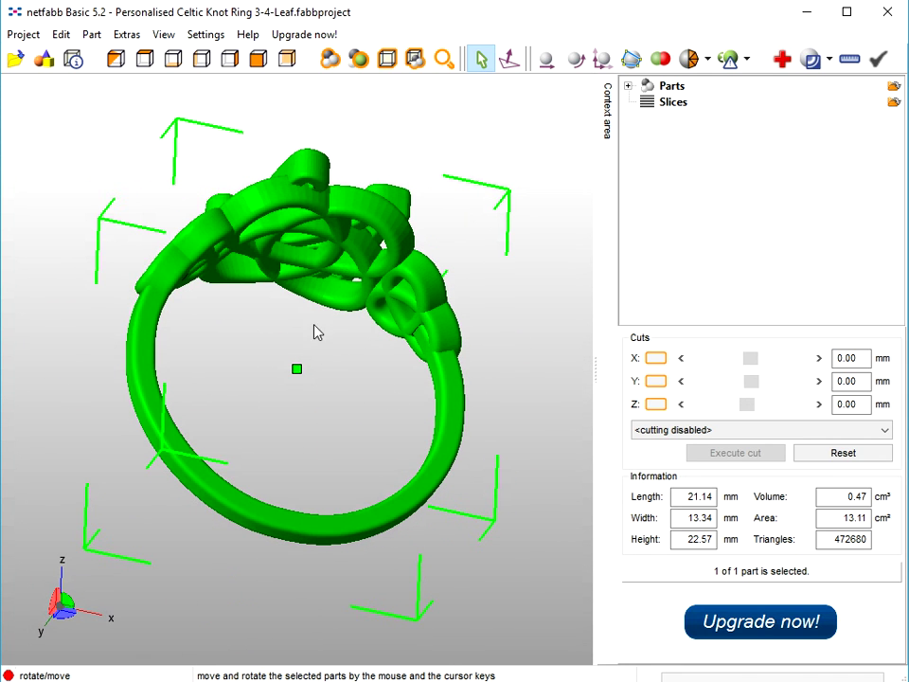
mouse_move(294, 361)
right_down()
mouse_move(247, 398)
mouse_move(242, 387)
mouse_move(307, 442)
mouse_move(310, 370)
right_up()
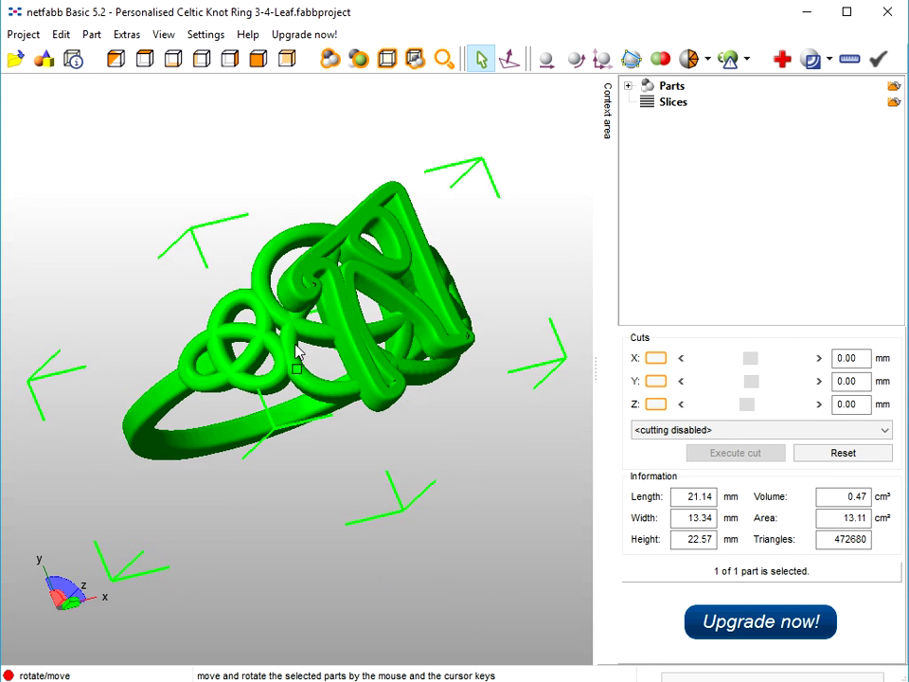
right_drag(297, 349, 167, 273)
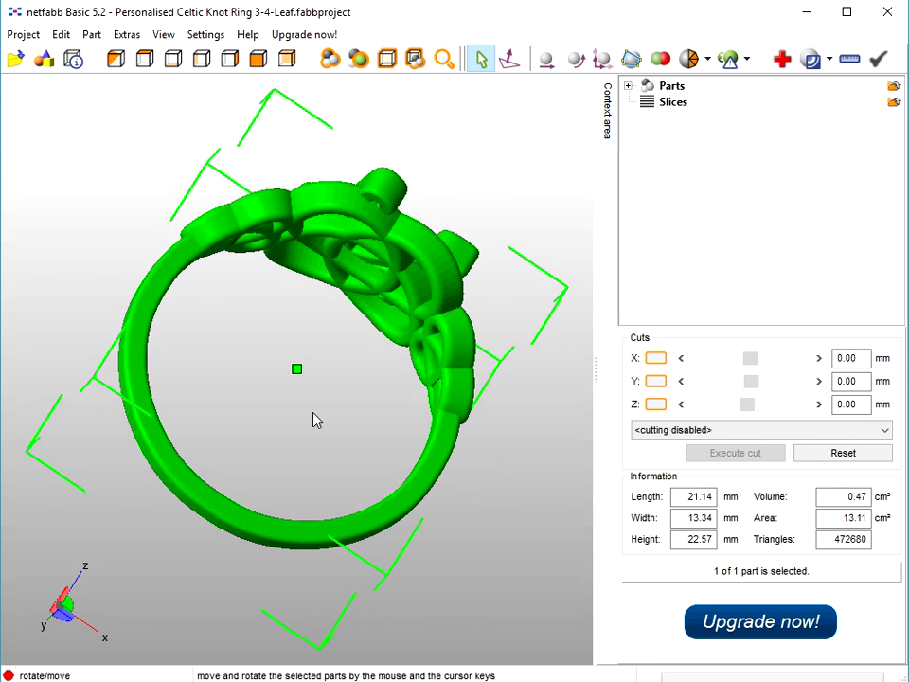
right_drag(507, 591, 284, 351)
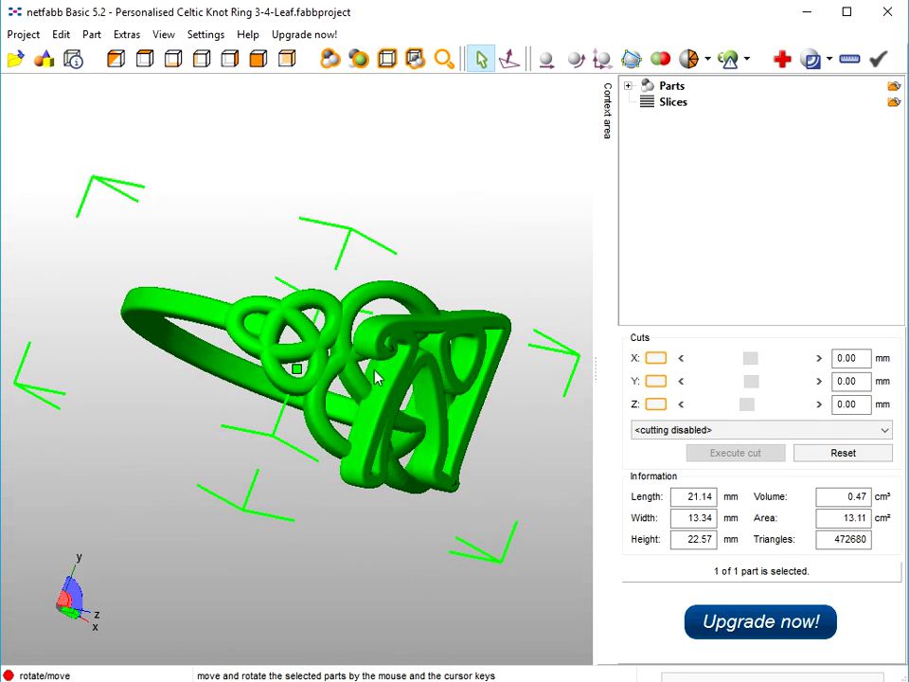
right_drag(365, 415, 306, 348)
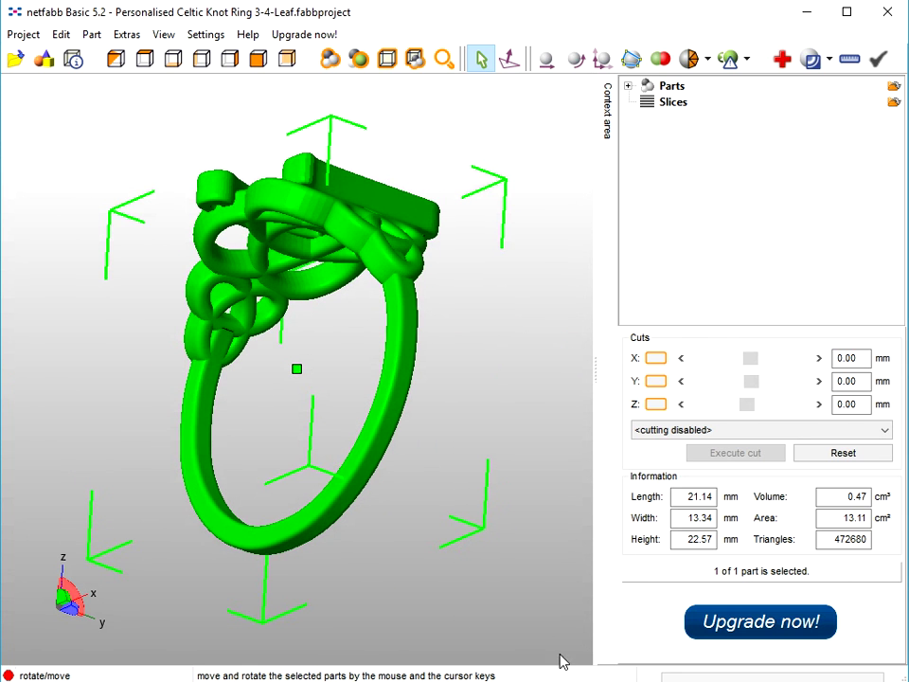